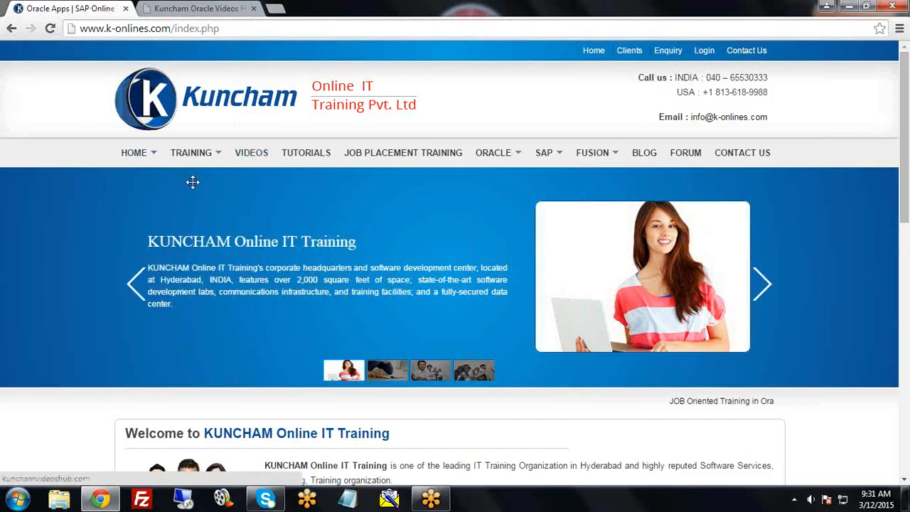
left_click(208, 8)
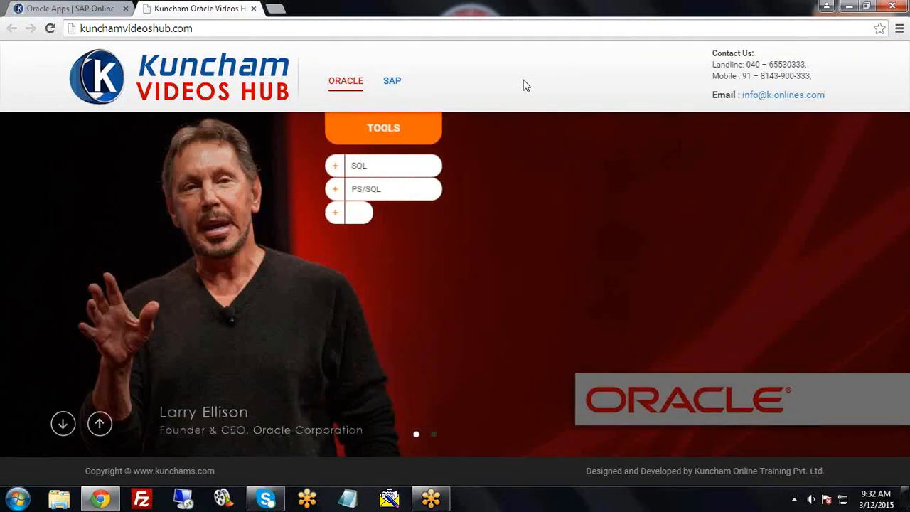
left_click(100, 499)
right_click(333, 152)
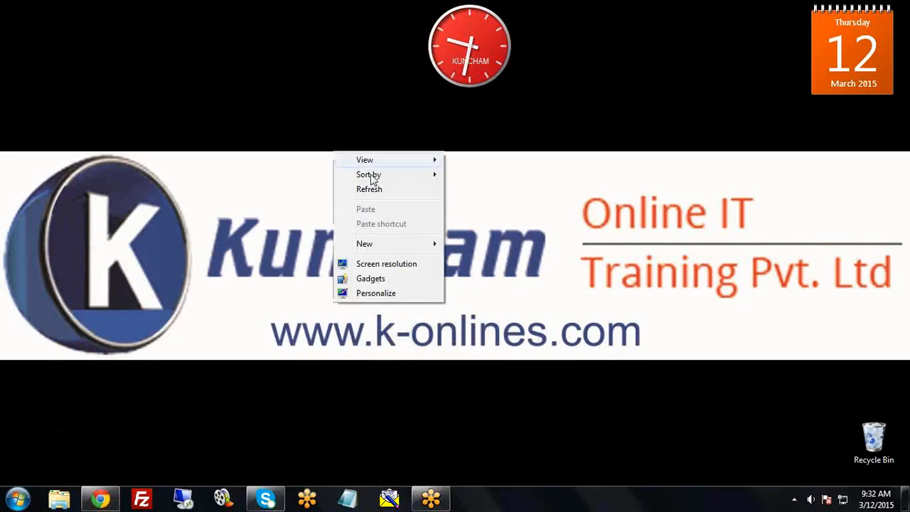
left_click(375, 188)
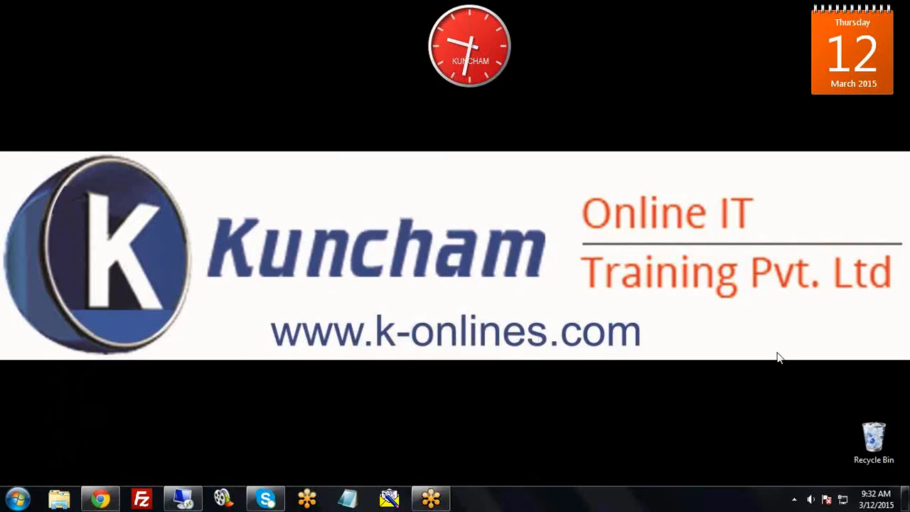
Step: Switch to the remote desktop, open Mozilla and log in to Oracle with the account's user name and password
left_click(183, 499)
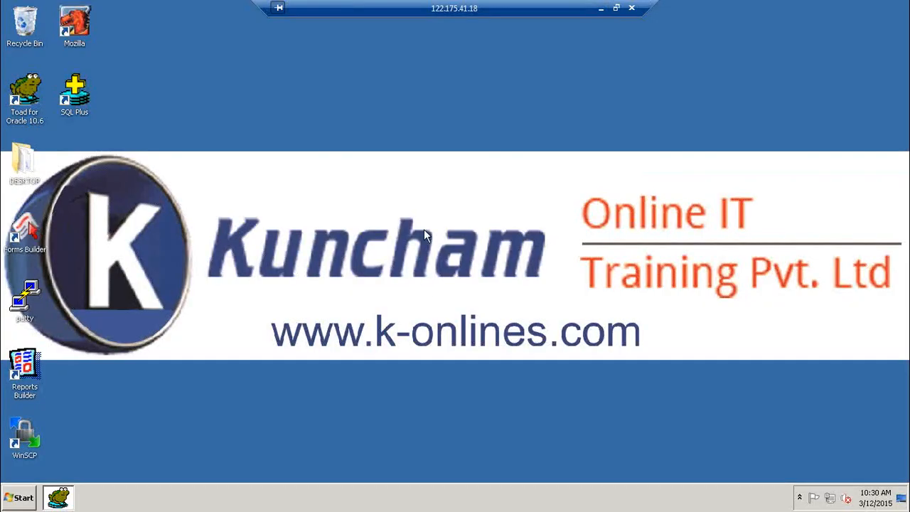
right_click(416, 164)
left_click(444, 194)
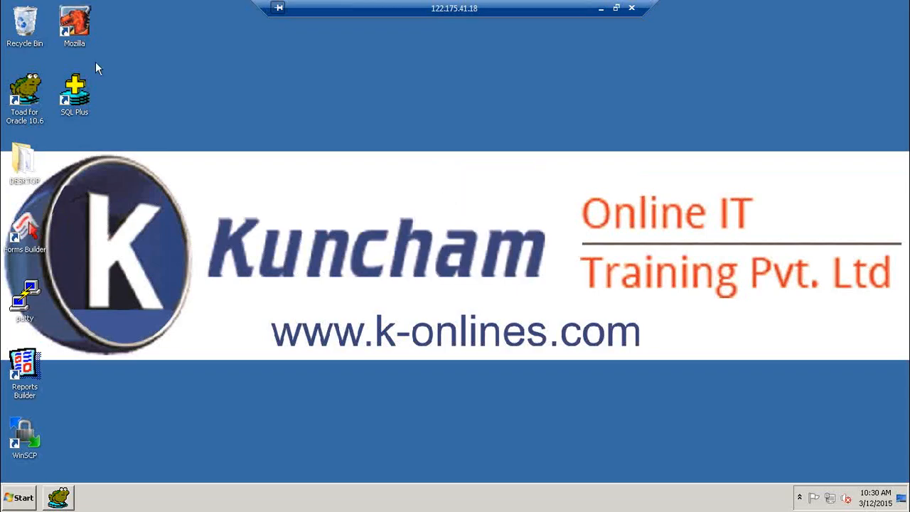
double_click(77, 24)
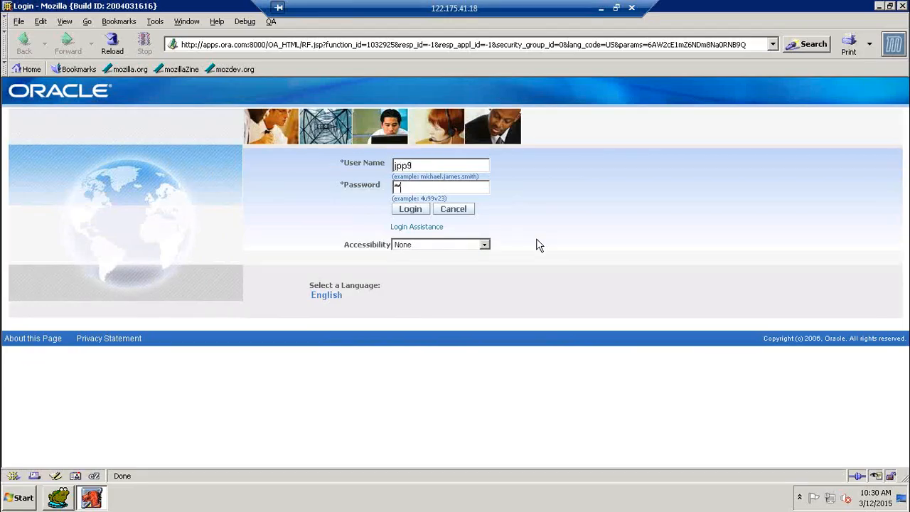
key("Return")
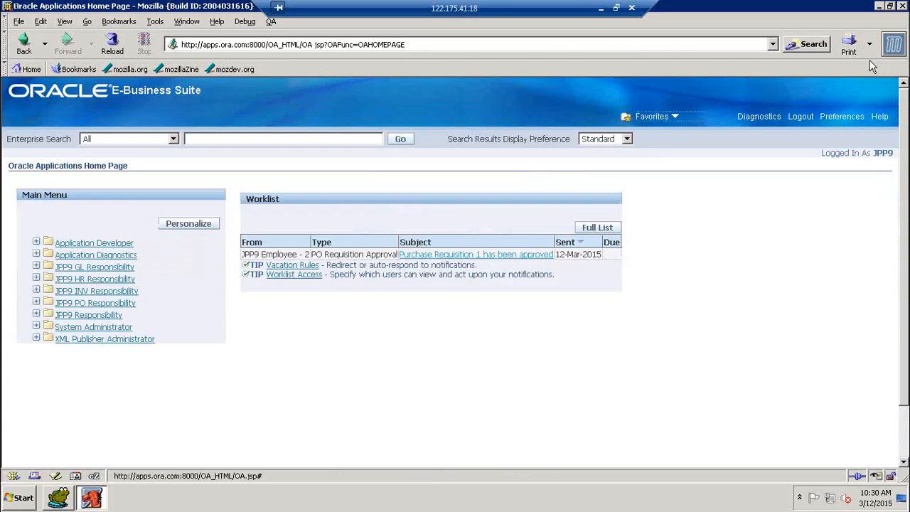
Step: Open the Profiles form of the Application Developer responsibility from the Oracle Applications home page
key("Tab")
key("Tab")
key("Tab")
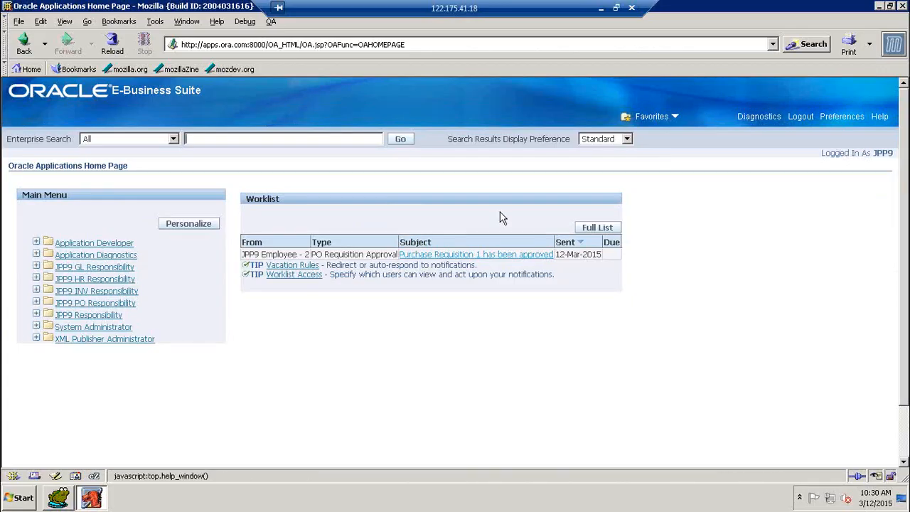
key("Tab")
key("Tab")
key("Tab")
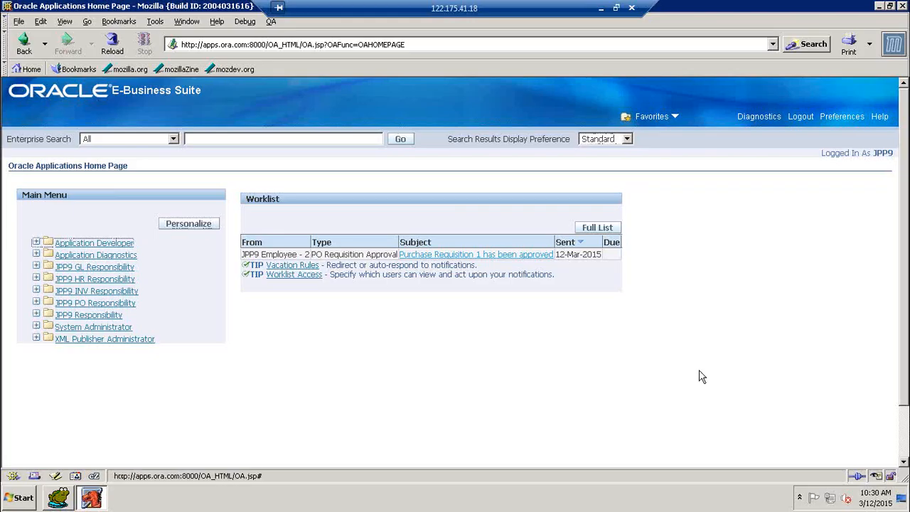
key("Return")
left_click(23, 44)
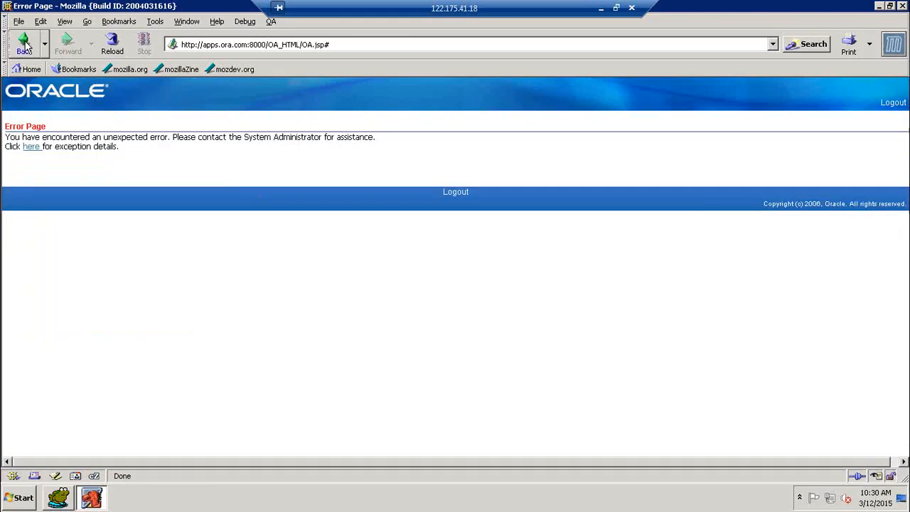
left_click(59, 254)
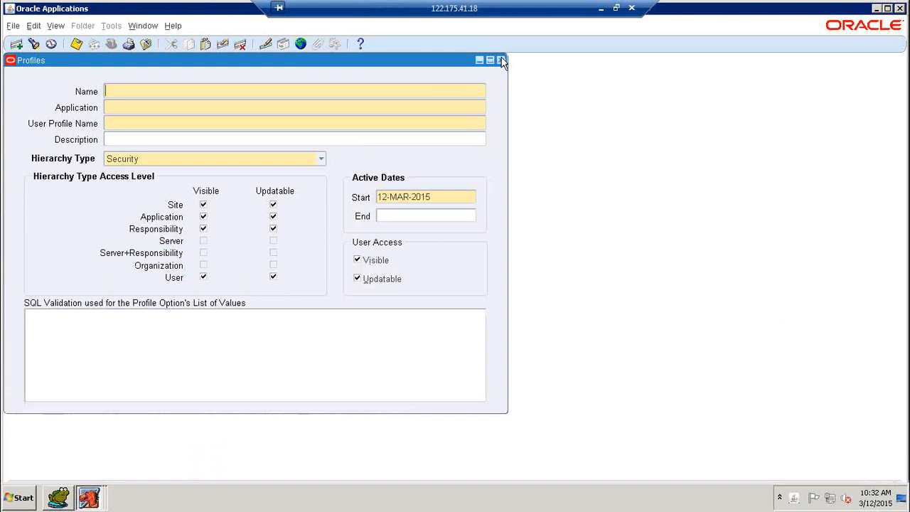
Step: Close the Profiles form and switch to the JPP9 PO Responsibility
left_click(501, 57)
left_click(110, 44)
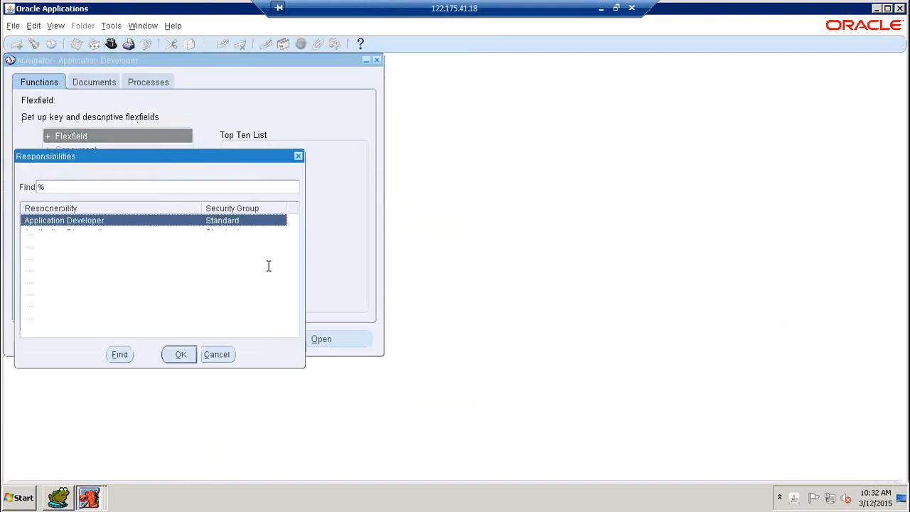
type("JPP9")
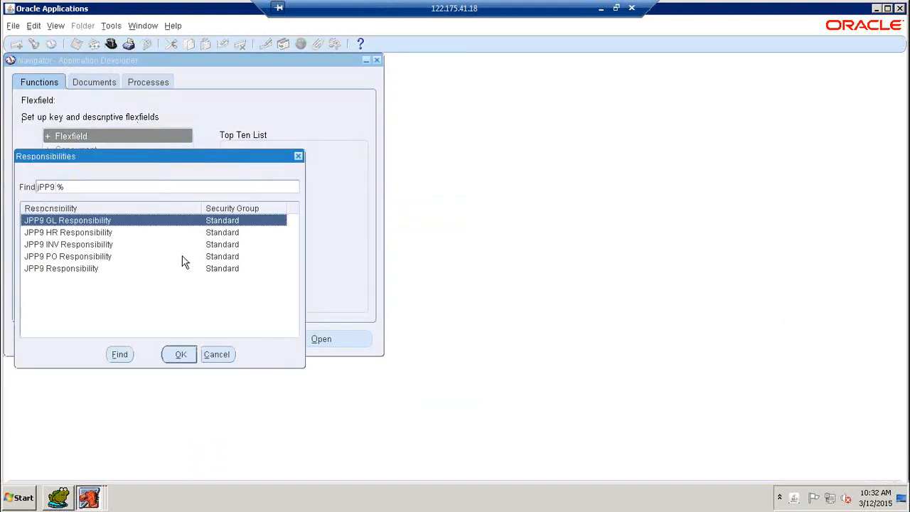
left_click(112, 257)
left_click(180, 354)
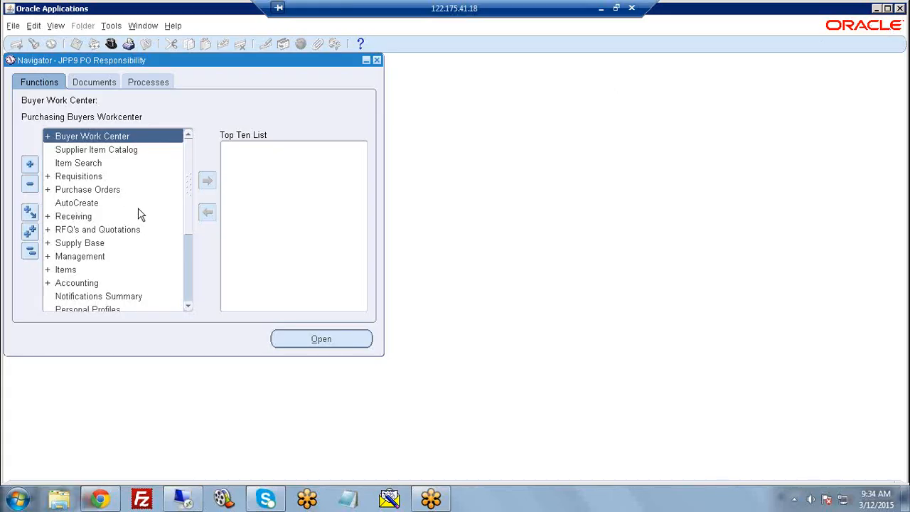
Step: Open a new RFQ from RFQ's and Quotations and set its document type to Standard RFQ
double_click(71, 234)
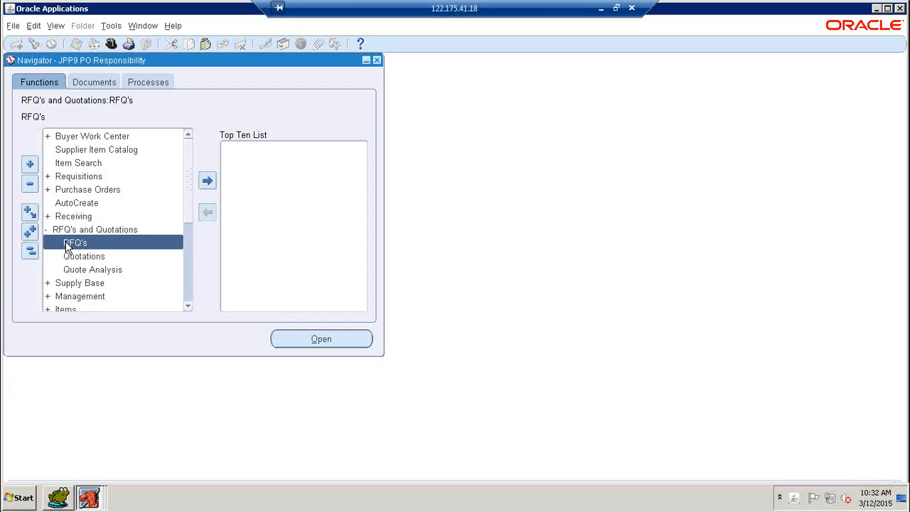
double_click(66, 244)
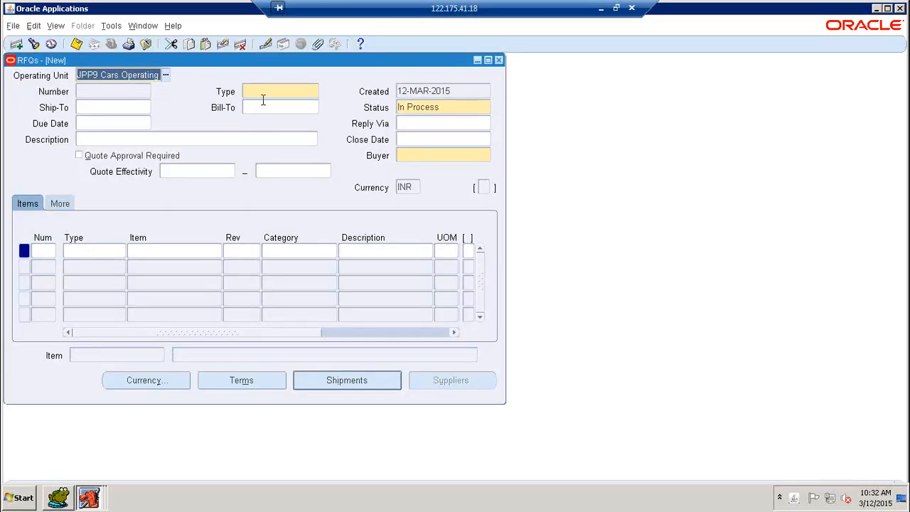
left_click(286, 91)
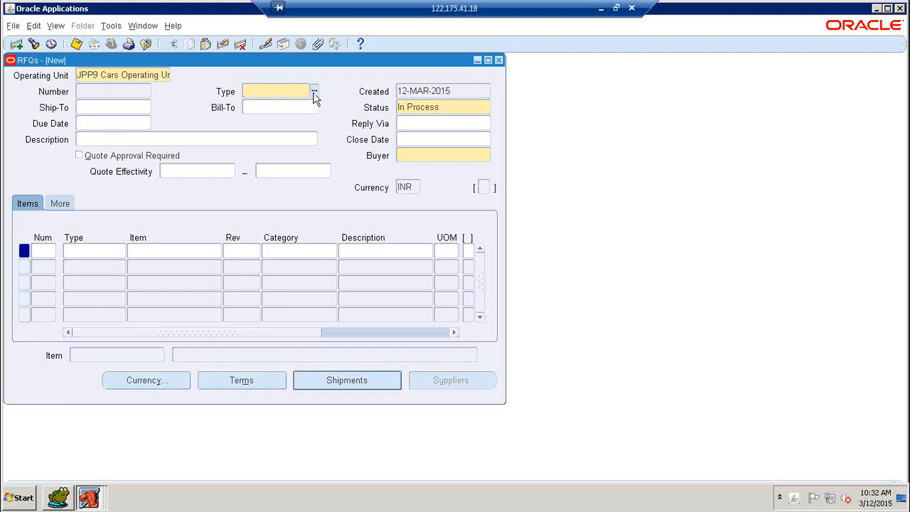
left_click(314, 92)
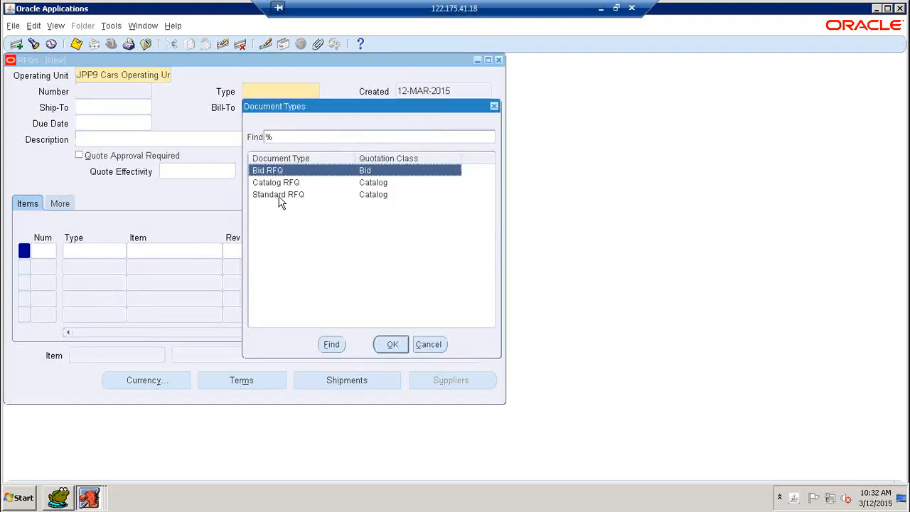
left_click(279, 198)
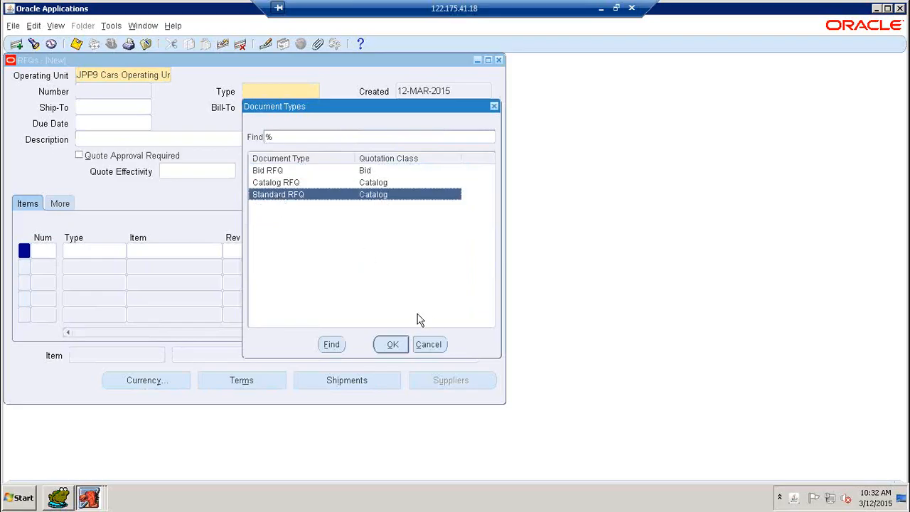
left_click(391, 346)
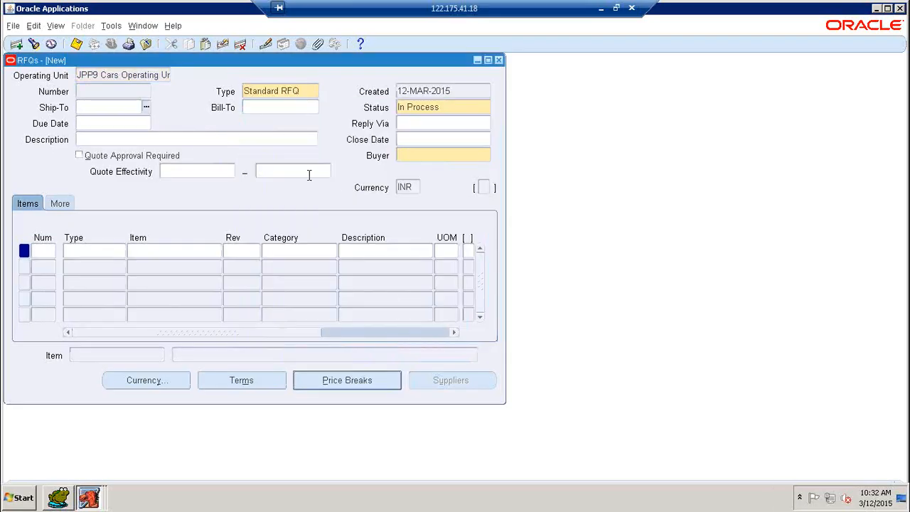
Step: Set the RFQ status to Active and try to choose a buyer
left_click(440, 109)
type("a")
key("Tab")
left_click(144, 111)
left_click(416, 157)
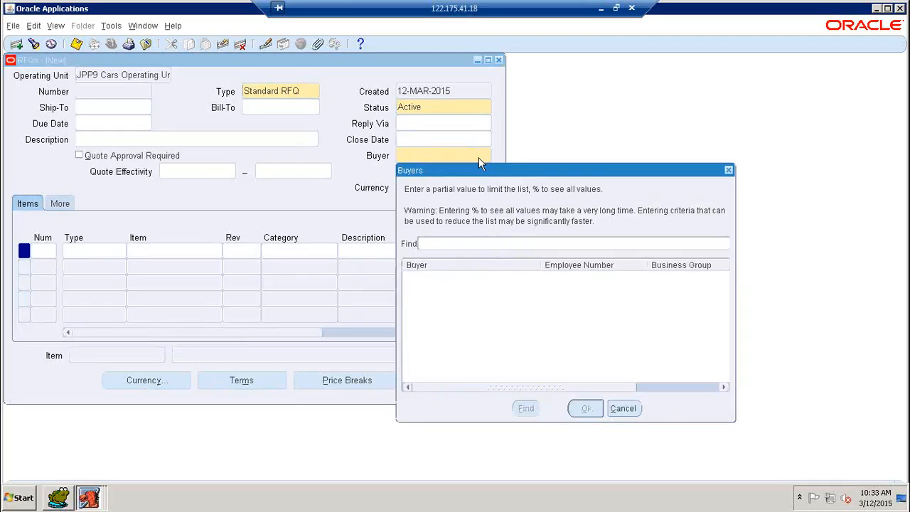
left_click(625, 410)
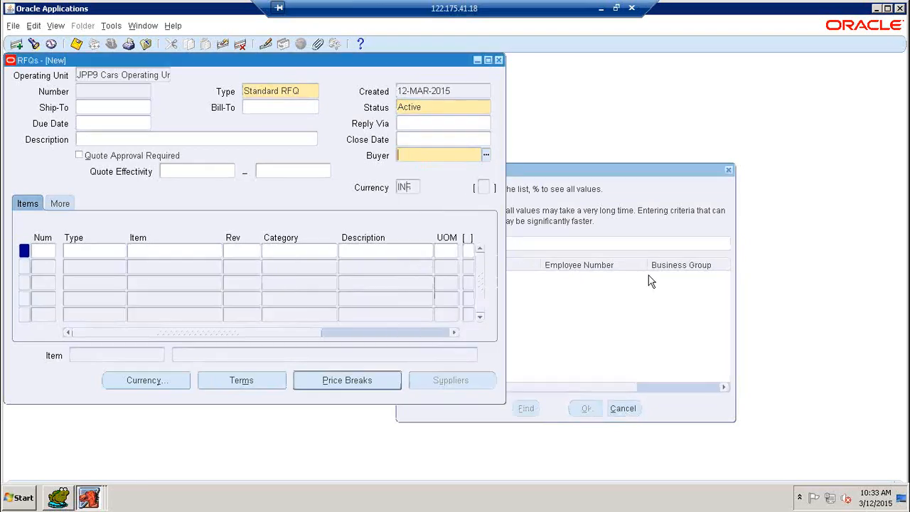
Step: Close the new RFQ form without completing it
left_click(500, 60)
left_click(574, 320)
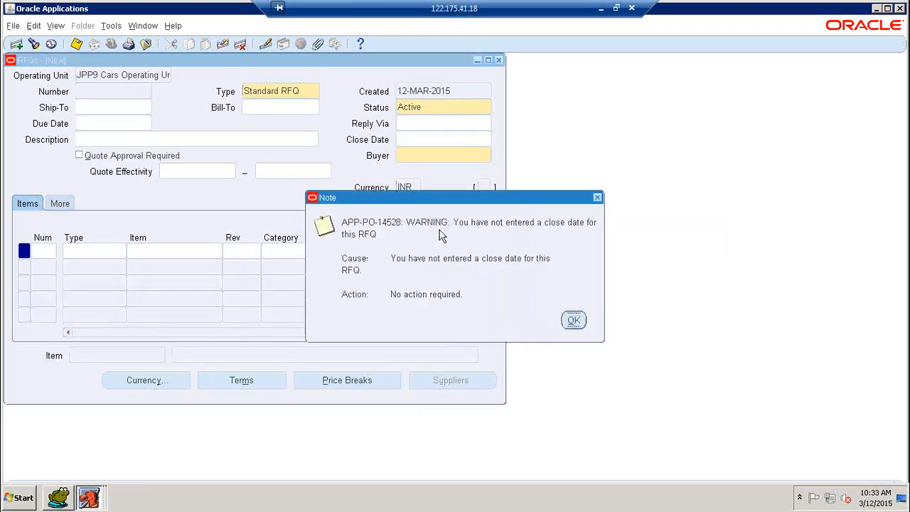
left_click(462, 301)
Step: Open the Buyers page from the Personnel section of the purchasing setup
double_click(71, 230)
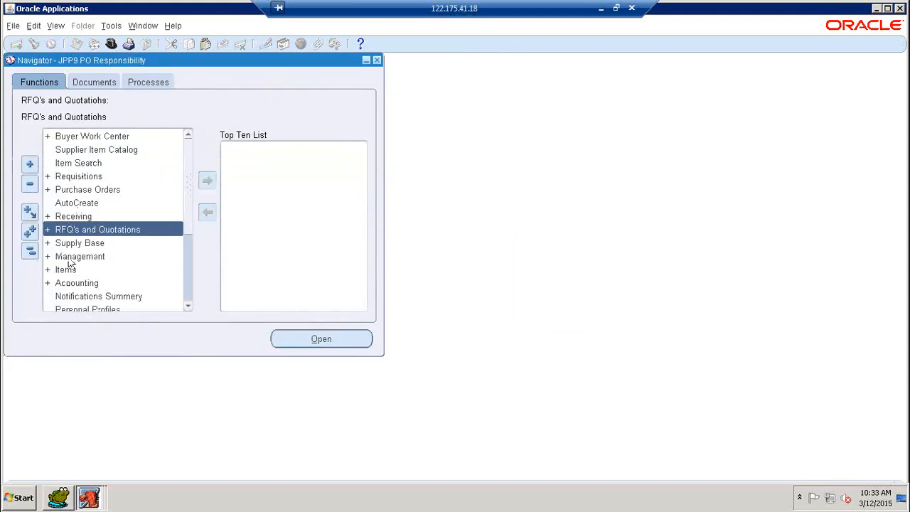
scroll(71, 264, "down", 1)
scroll(71, 286, "down", 1)
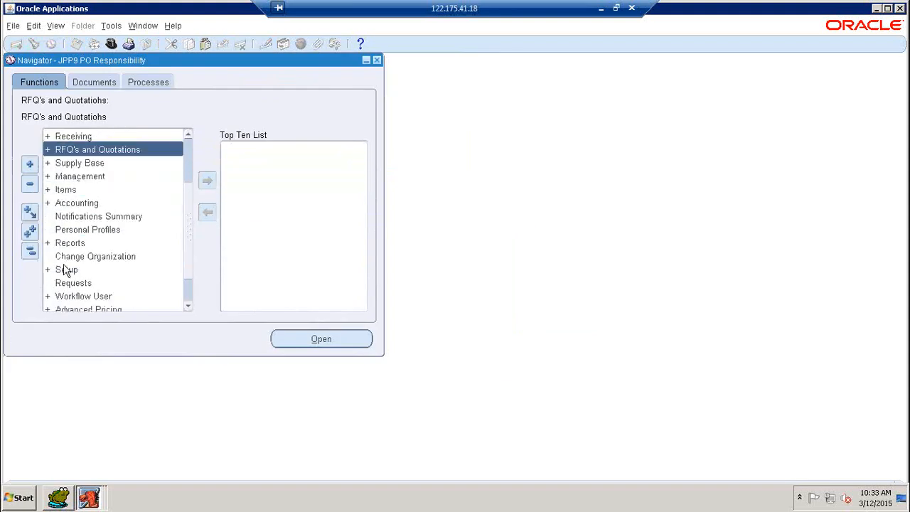
double_click(64, 271)
scroll(89, 235, "down", 2)
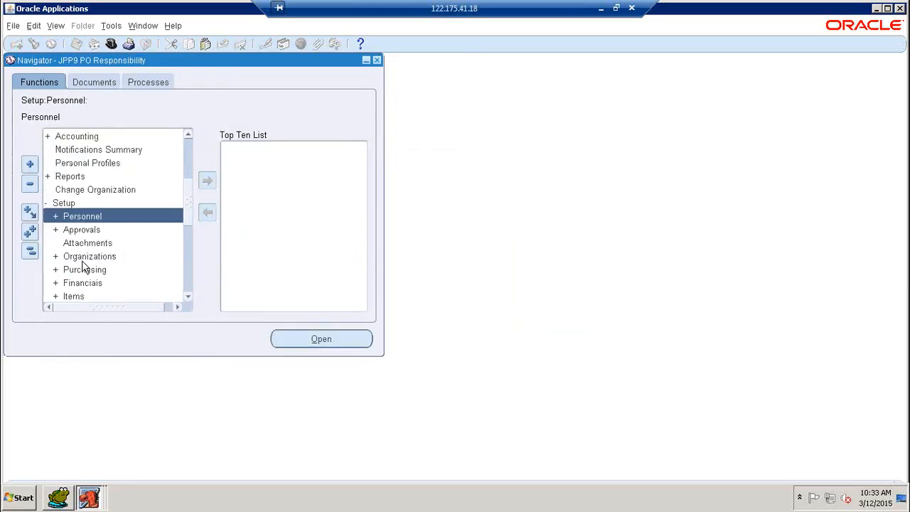
double_click(85, 215)
scroll(125, 228, "down", 2)
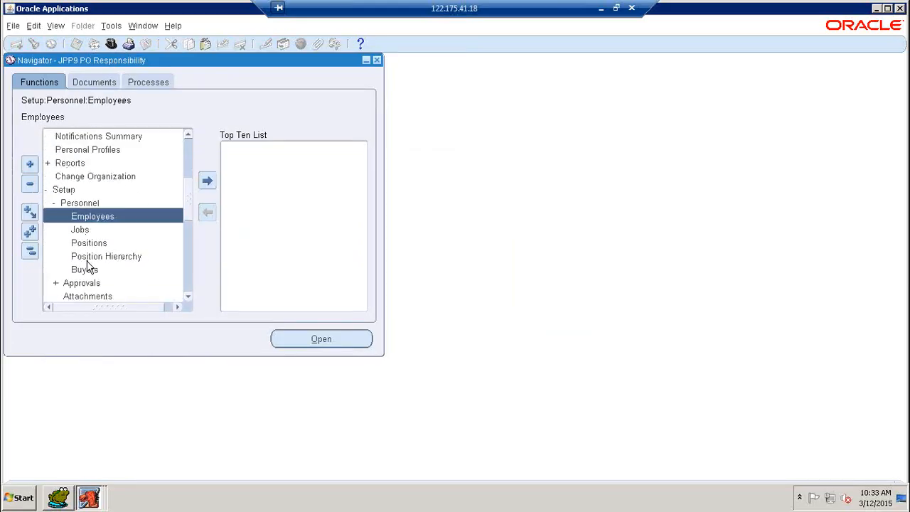
left_click(85, 270)
double_click(85, 270)
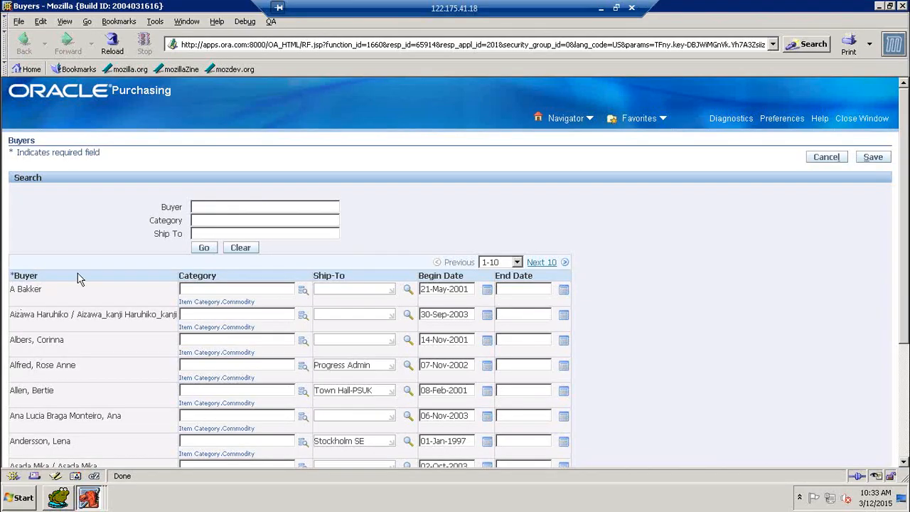
Step: Add JPP9 Employee - 2 as a new buyer, searching by jpp9, and save the buyers list
scroll(77, 275, "down", 5)
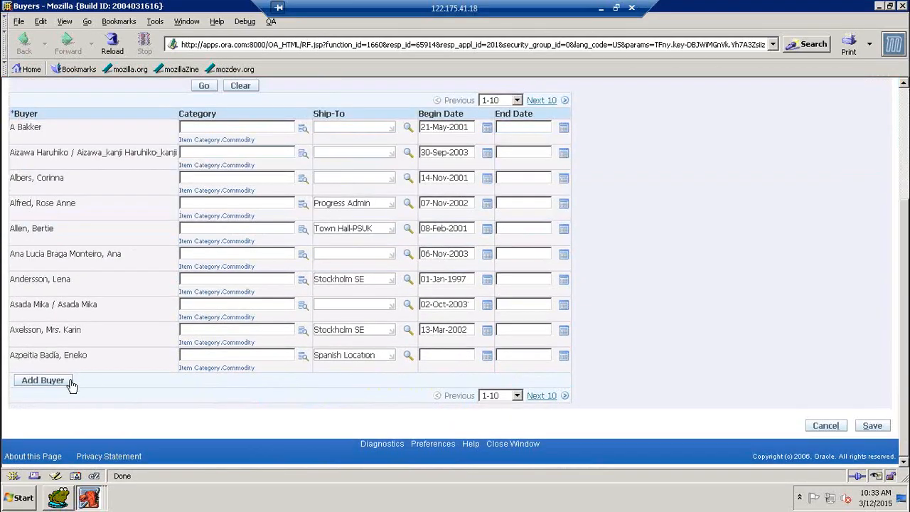
left_click(71, 382)
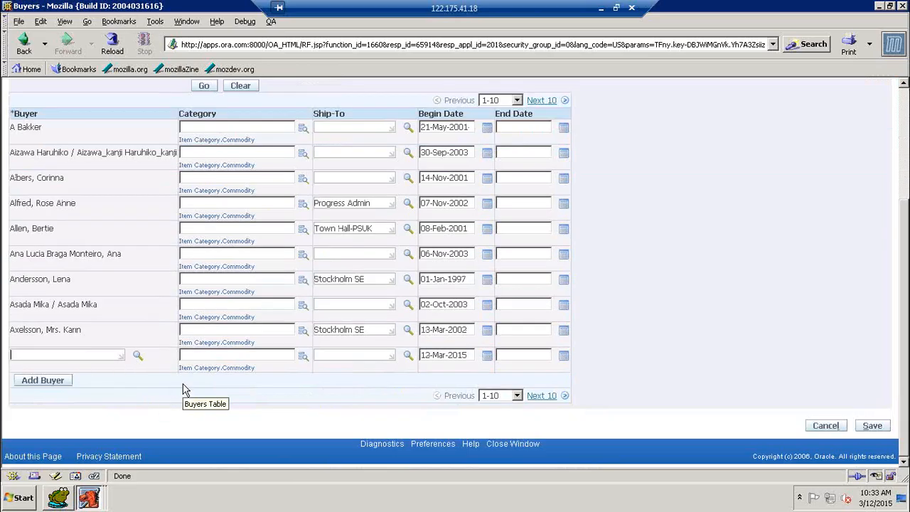
type("jpp")
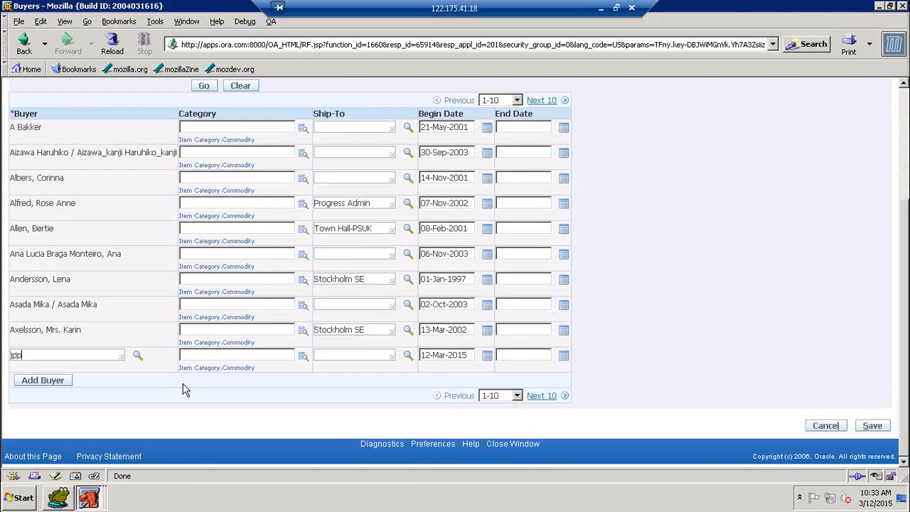
type("9")
key("Tab")
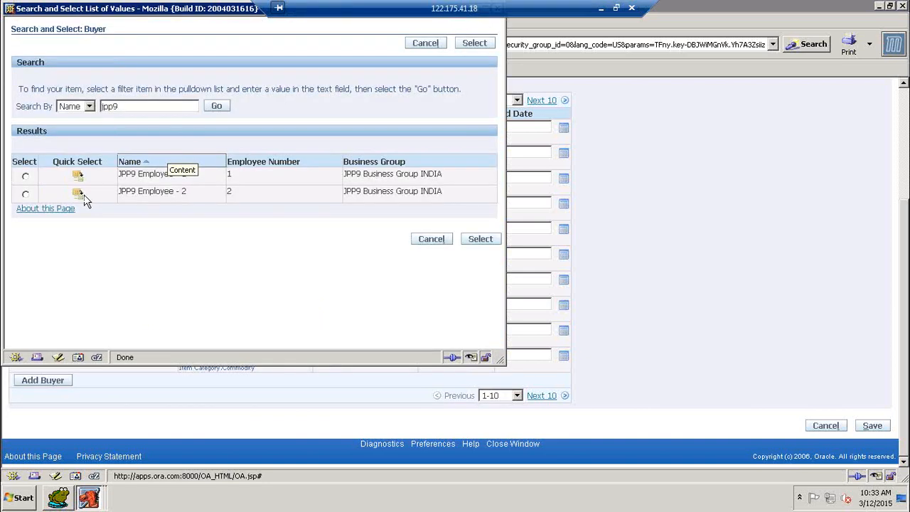
left_click(84, 197)
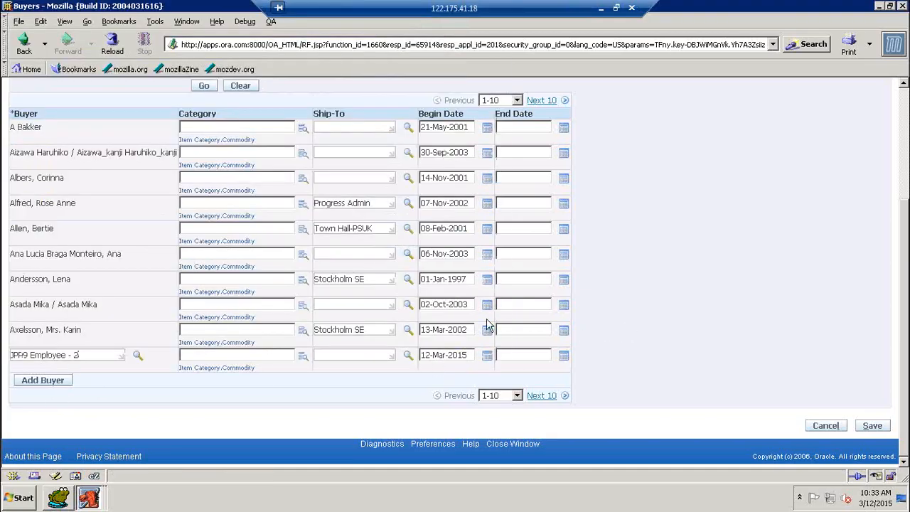
scroll(711, 271, "up", 4)
left_click(872, 157)
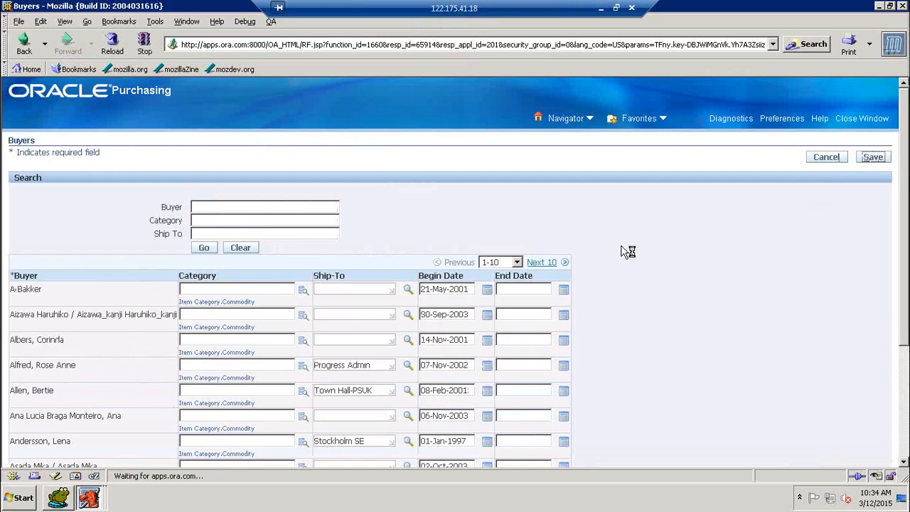
scroll(671, 291, "down", 4)
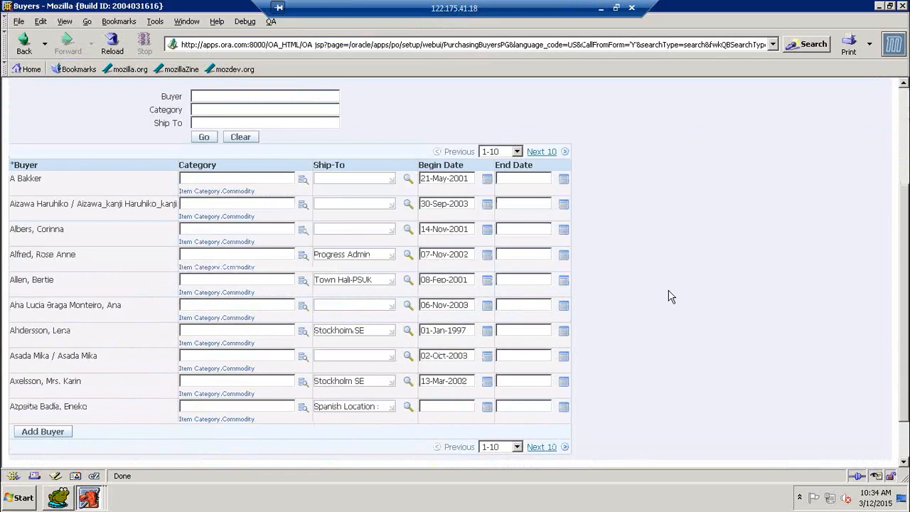
Step: Search the buyers list for jpp9, then save the JPP9 Employee - 2 record and close the Buyers page
scroll(426, 261, "up", 2)
left_click(255, 173)
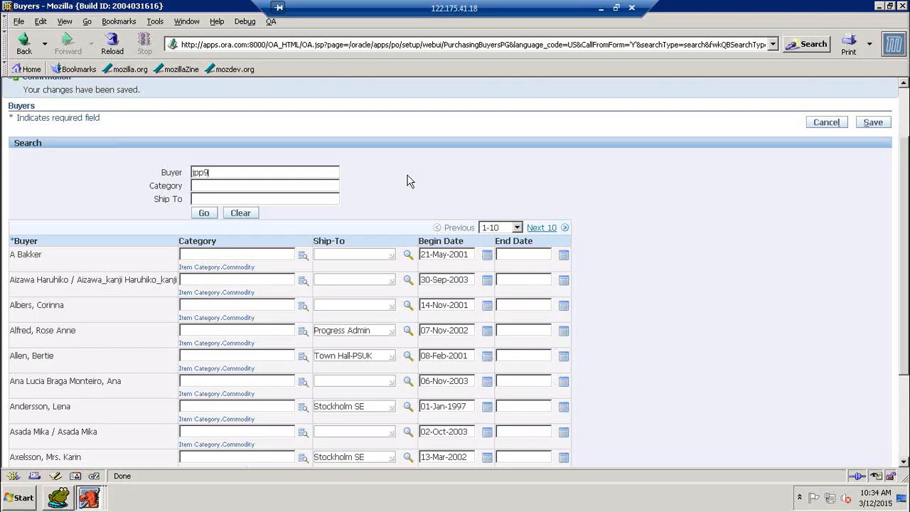
left_click(210, 216)
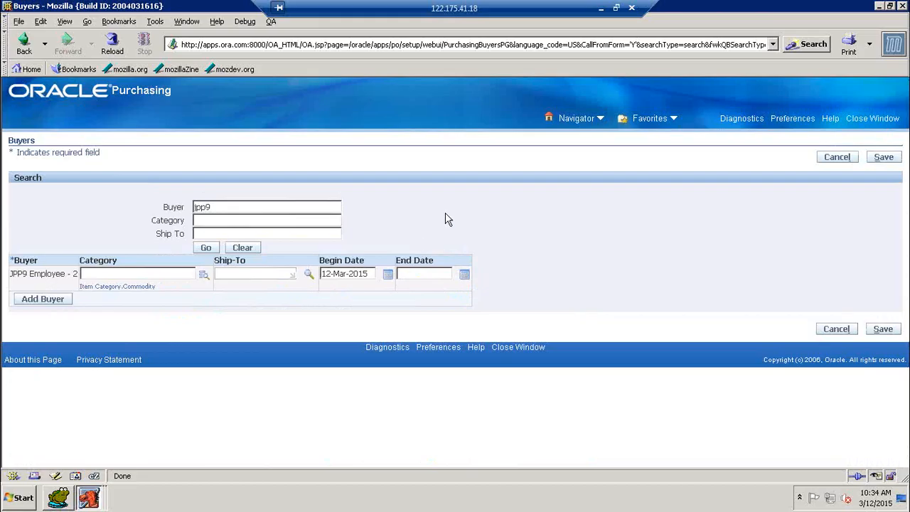
left_click(884, 159)
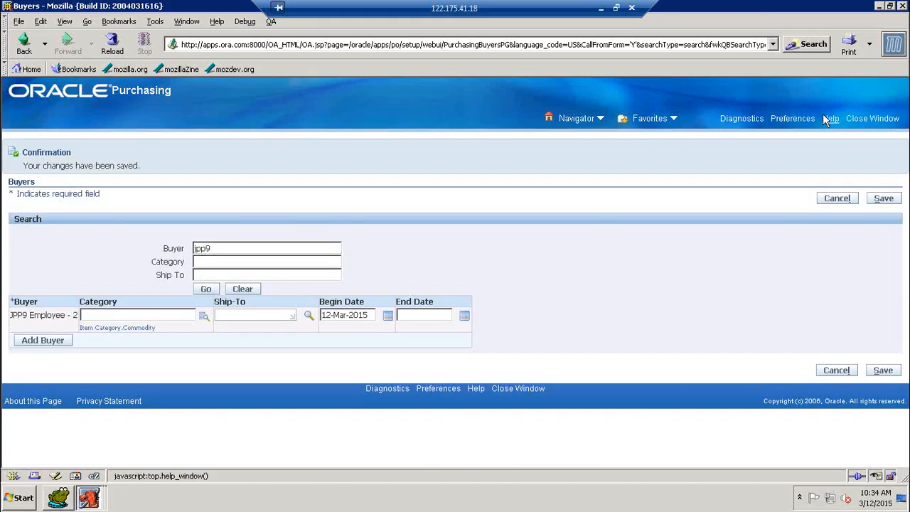
left_click(903, 6)
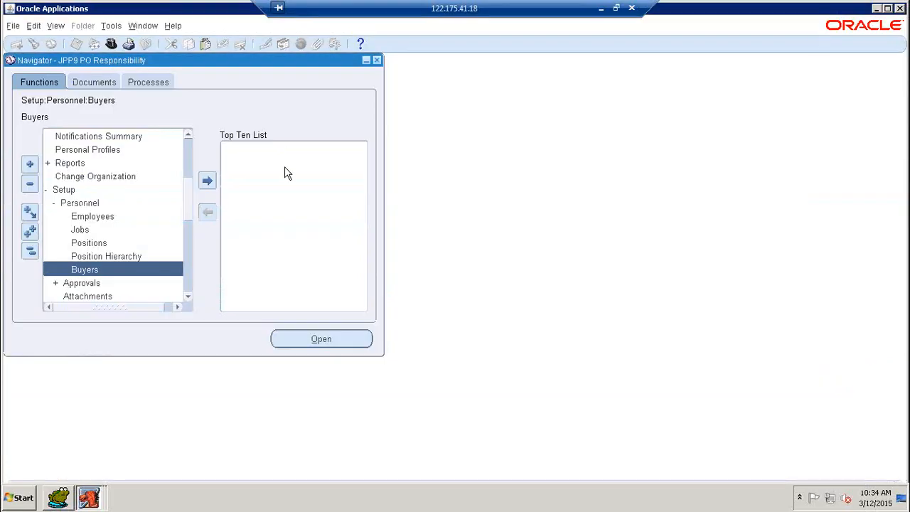
Step: Collapse the Setup functions and open a new RFQ form from RFQ's and Quotations
double_click(62, 187)
scroll(68, 198, "up", 2)
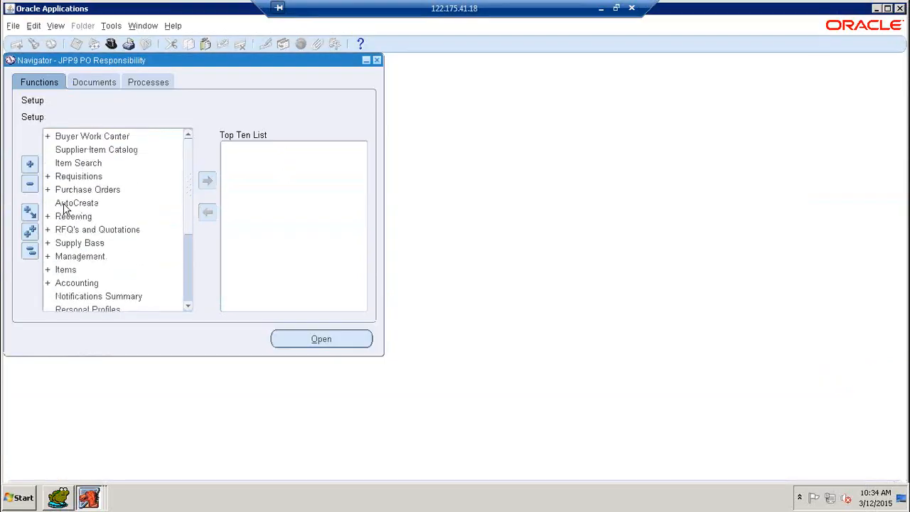
double_click(67, 230)
left_click(73, 243)
double_click(75, 245)
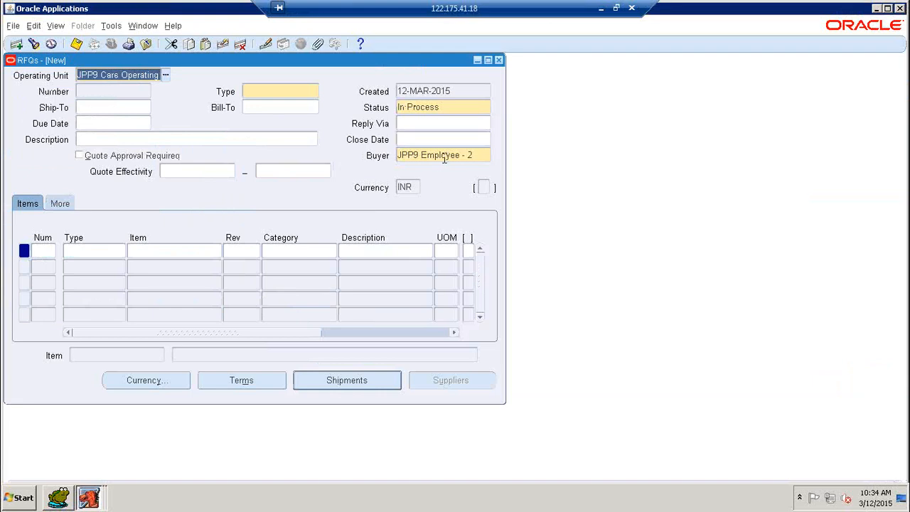
Step: Set the new RFQ's status to Active and its type to Standard RFQ, dismissing the note about the close date
left_click(452, 108)
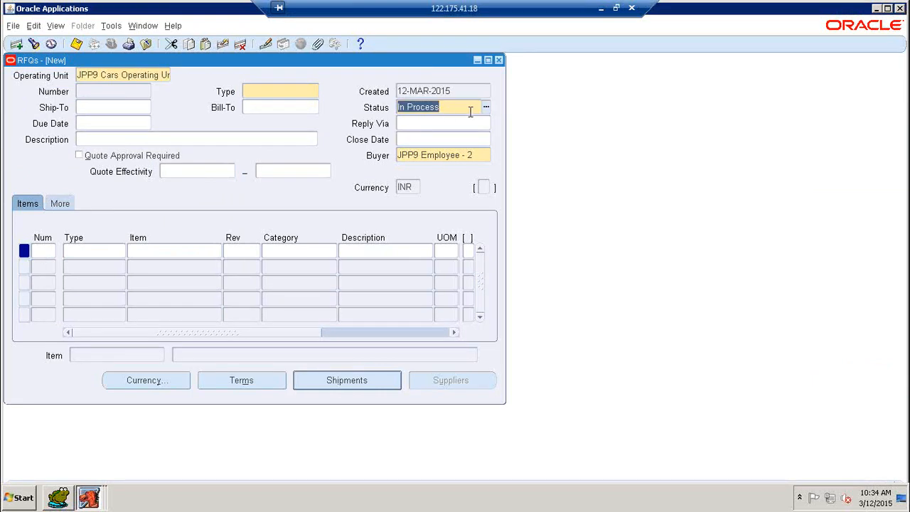
type("A")
left_click(293, 93)
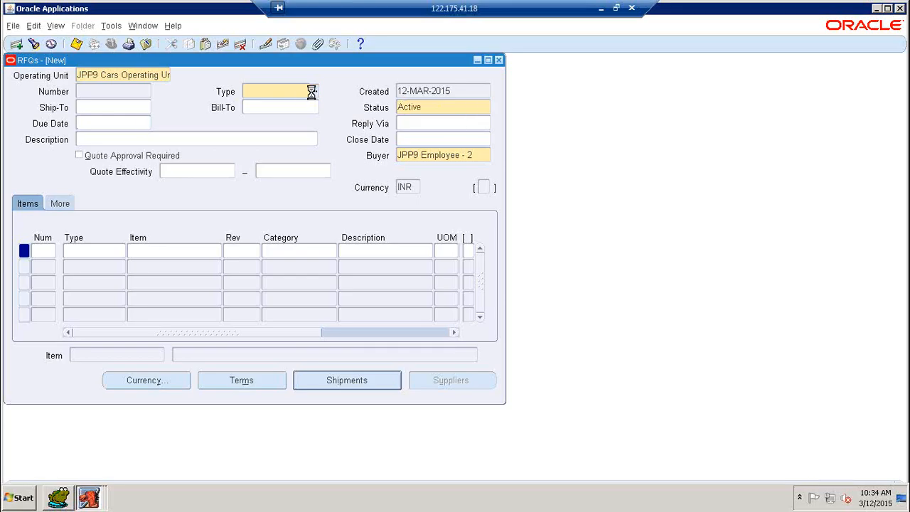
left_click(283, 194)
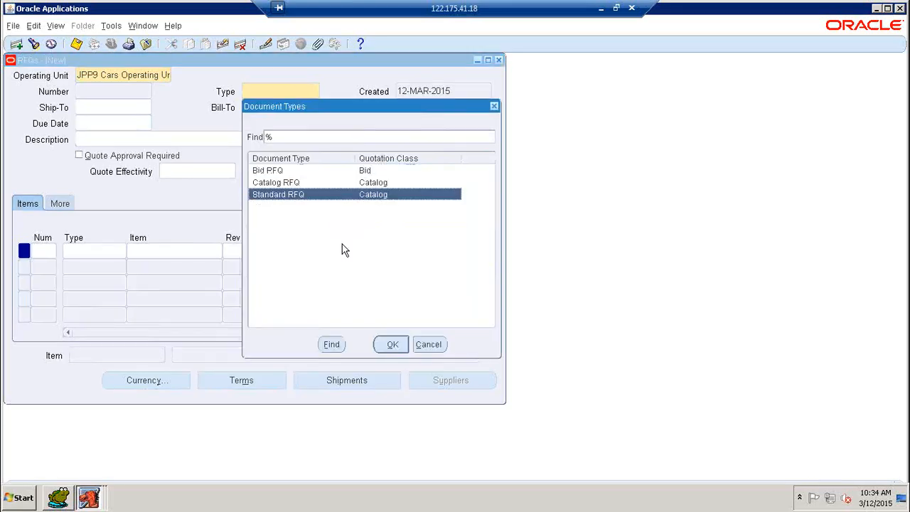
left_click(384, 344)
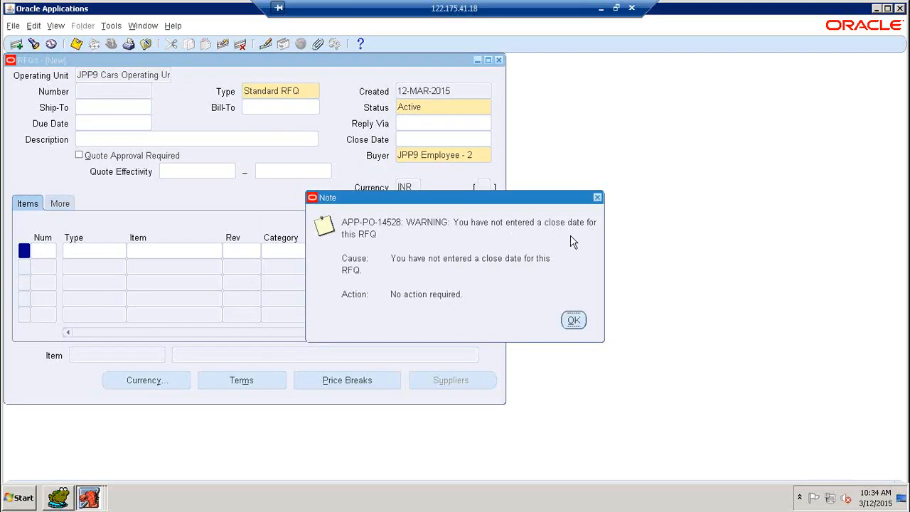
left_click(576, 321)
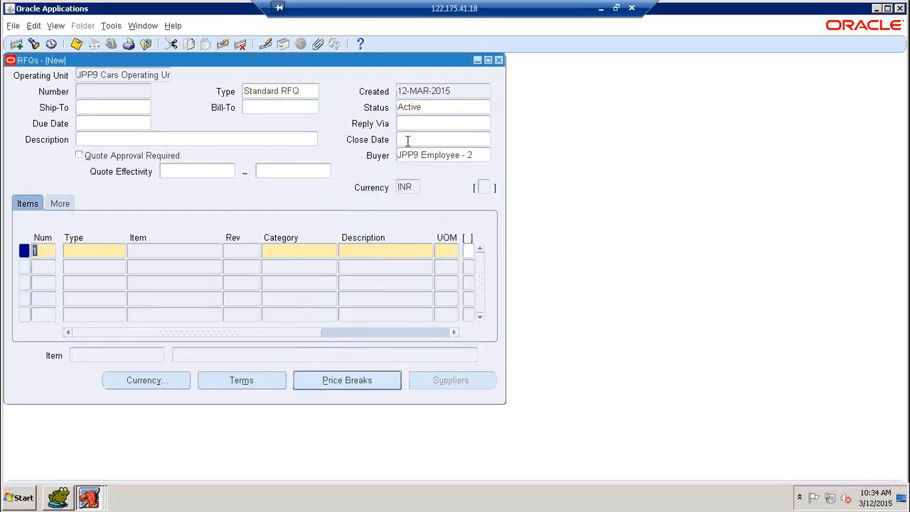
Step: Set the RFQ's close date to 20-MAR-2015
key("shift+Page_Up")
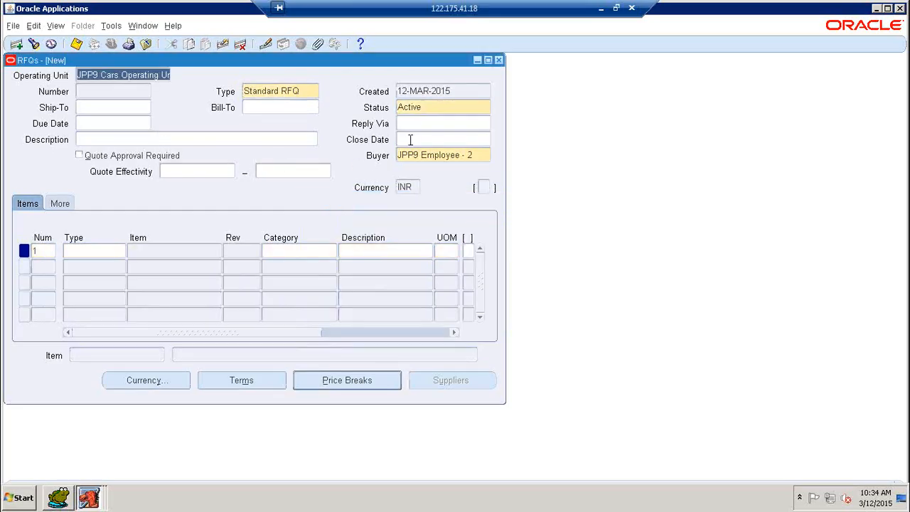
left_click(459, 138)
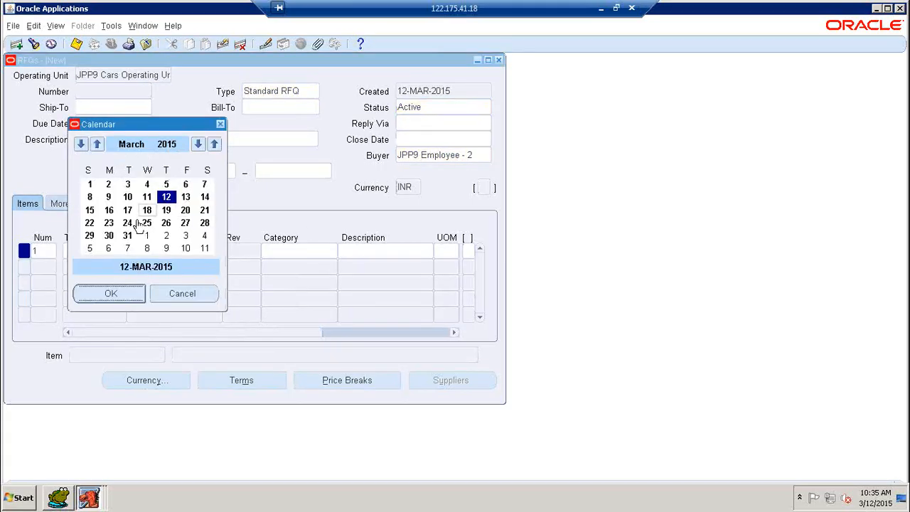
left_click(185, 210)
left_click(114, 293)
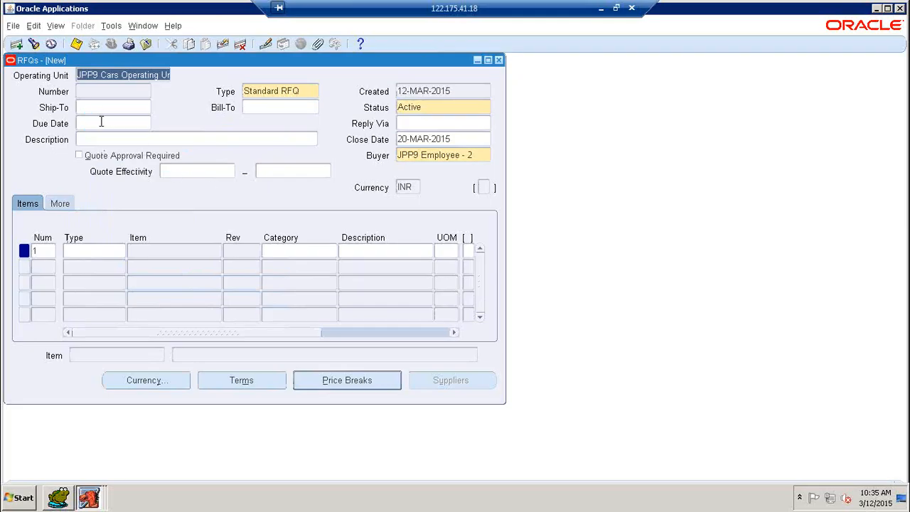
Step: Set the type of RFQ line 1 to Goods
left_click(85, 253)
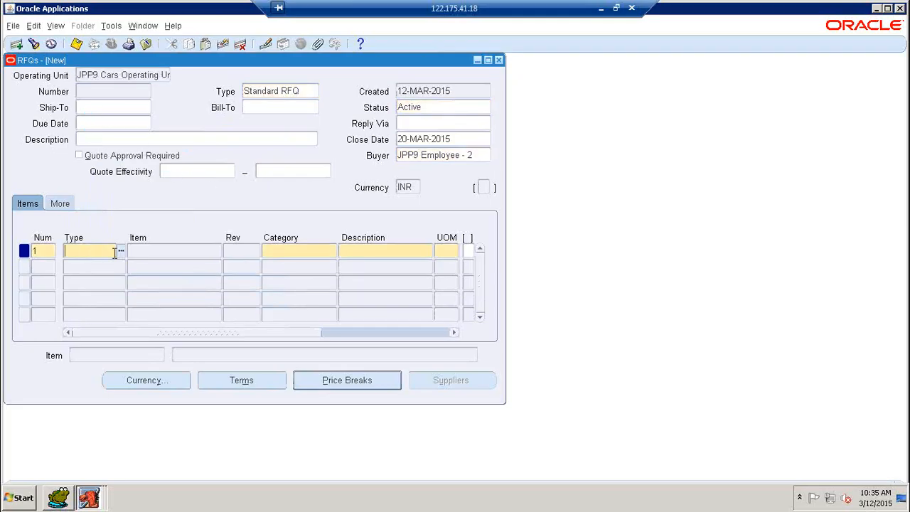
left_click(121, 253)
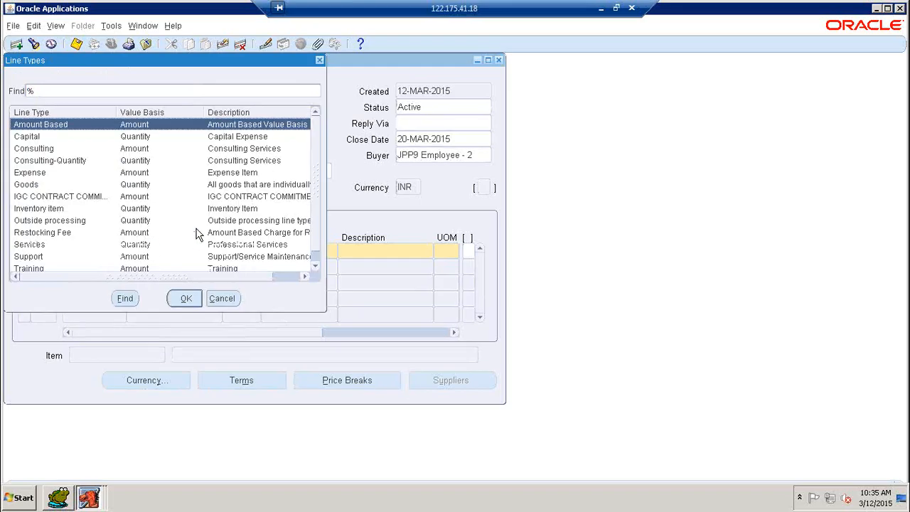
key("Down")
key("Down")
key("Down")
key("Down")
key("Down")
key("Return")
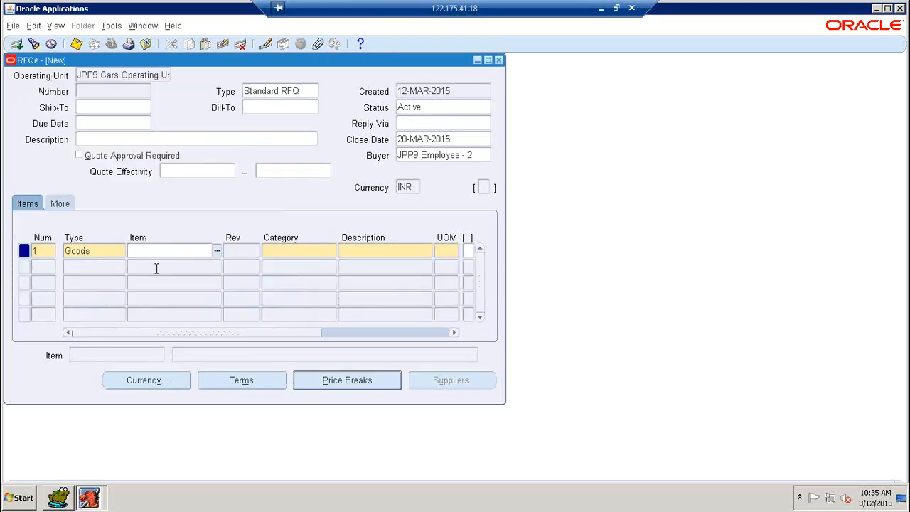
Step: Look up items starting with JPP9 and choose JPP9 Item - 1 for line 1
type("JPP9")
left_click(218, 256)
key("Return")
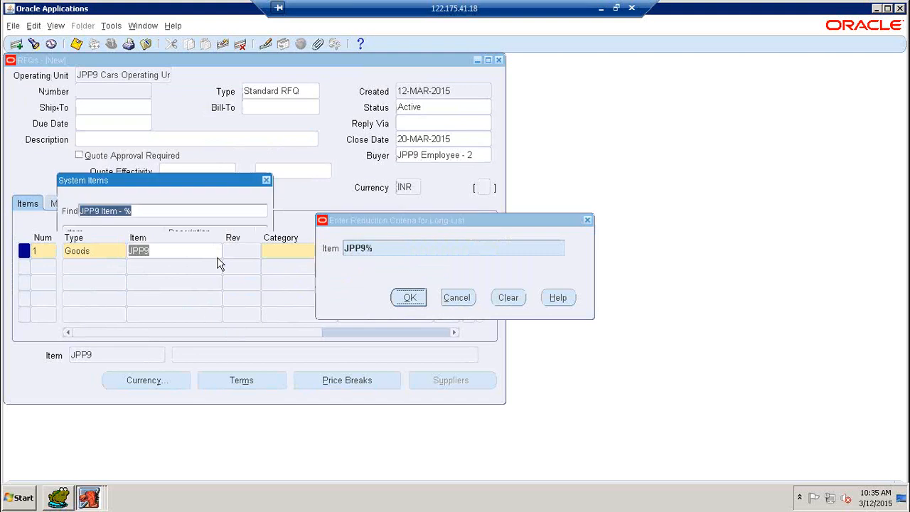
left_click(206, 258)
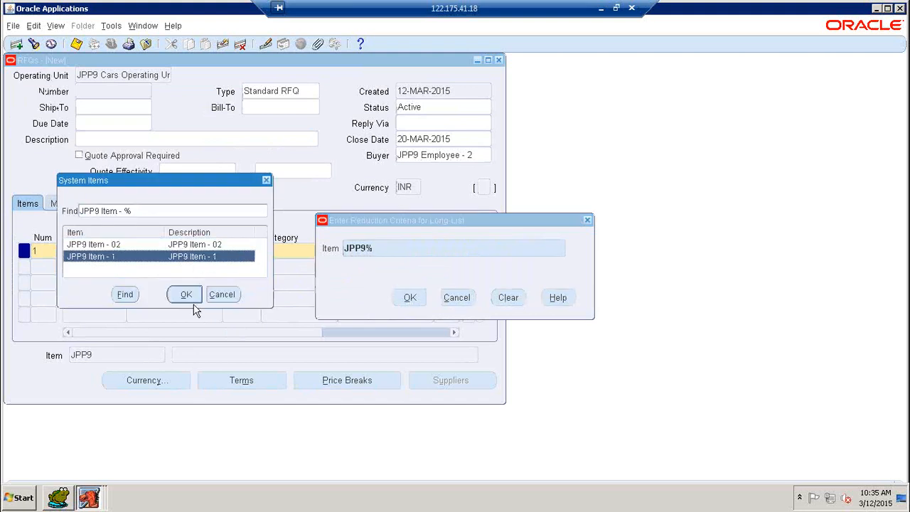
left_click(189, 295)
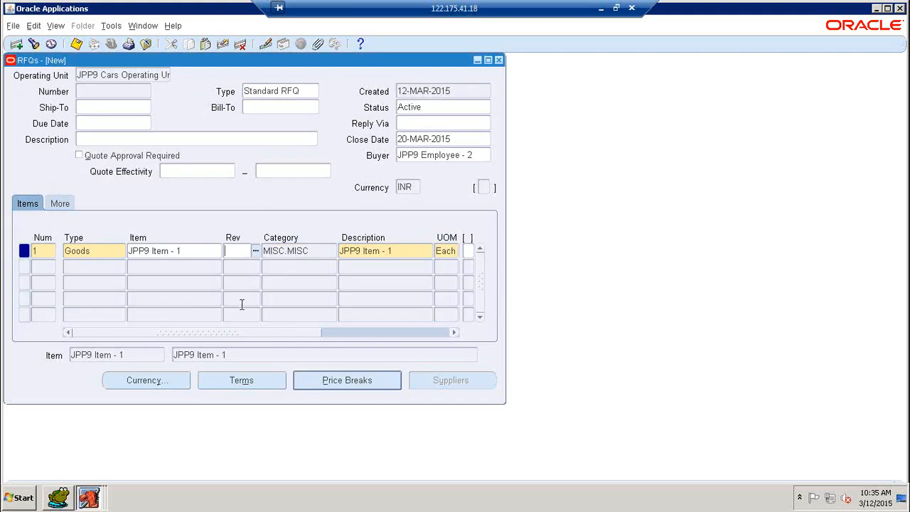
Step: Review the item line's remaining columns and the RFQ's currency settings, keeping INR
left_click_drag(262, 334, 421, 322)
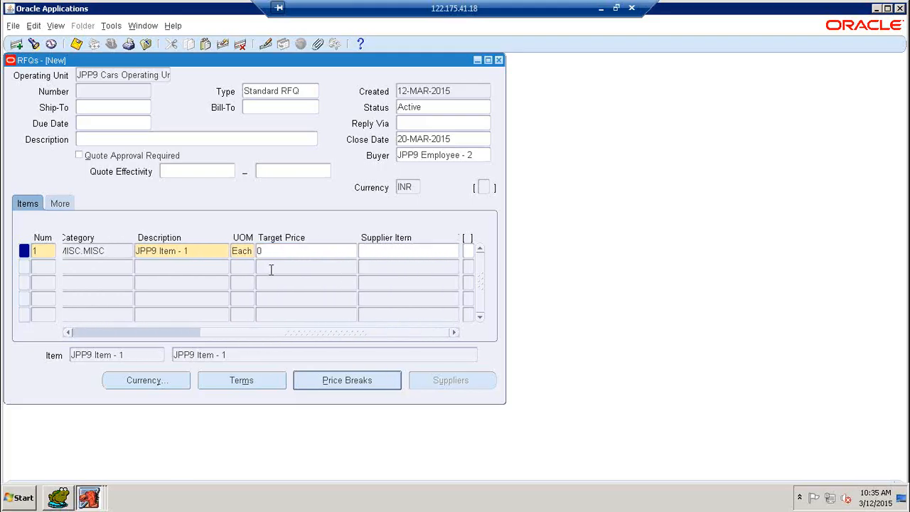
left_click_drag(278, 335, 116, 335)
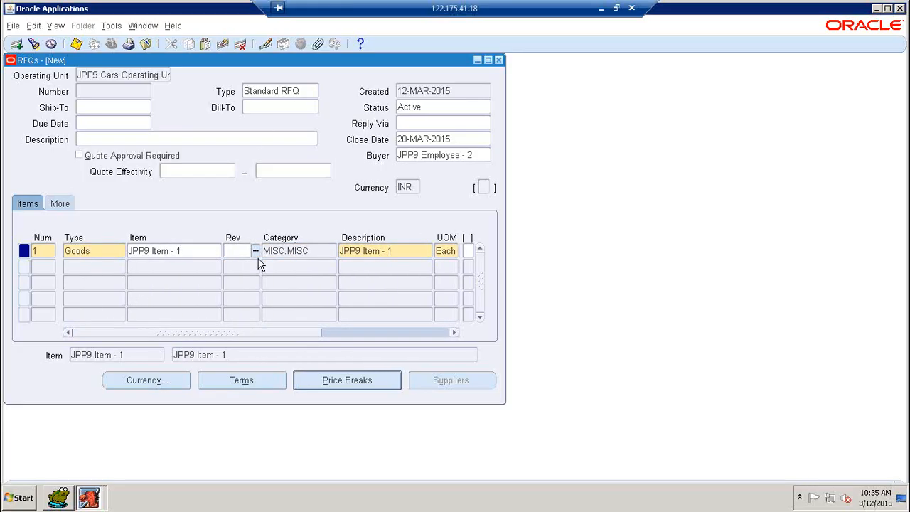
left_click(171, 381)
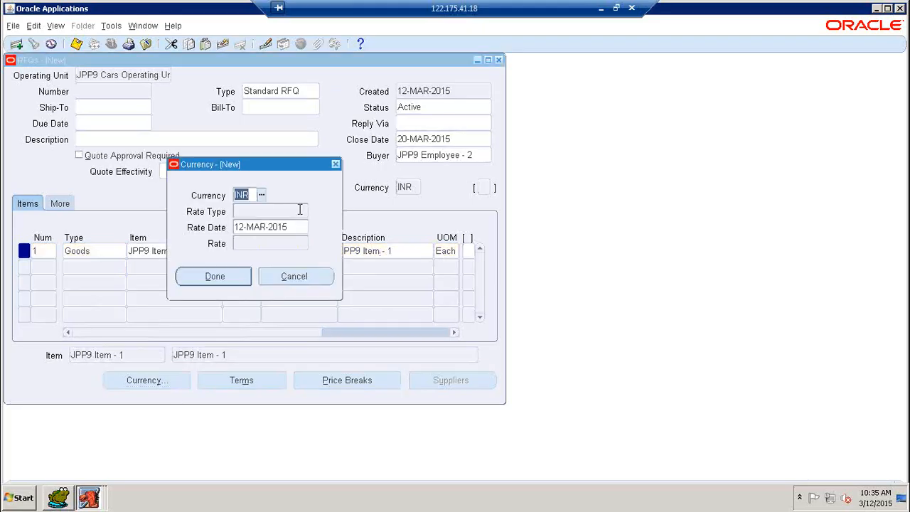
left_click(229, 279)
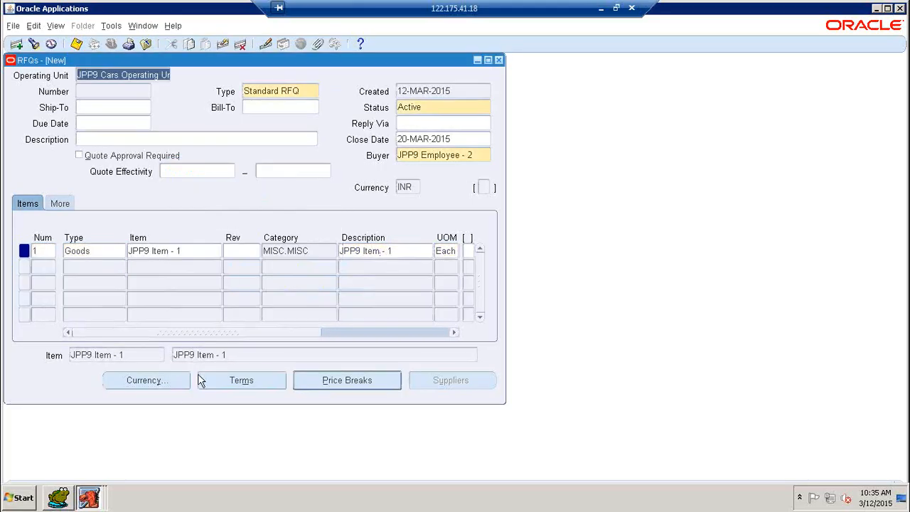
Step: Open the RFQ's terms and look through the available payment terms without choosing a different one
left_click(239, 384)
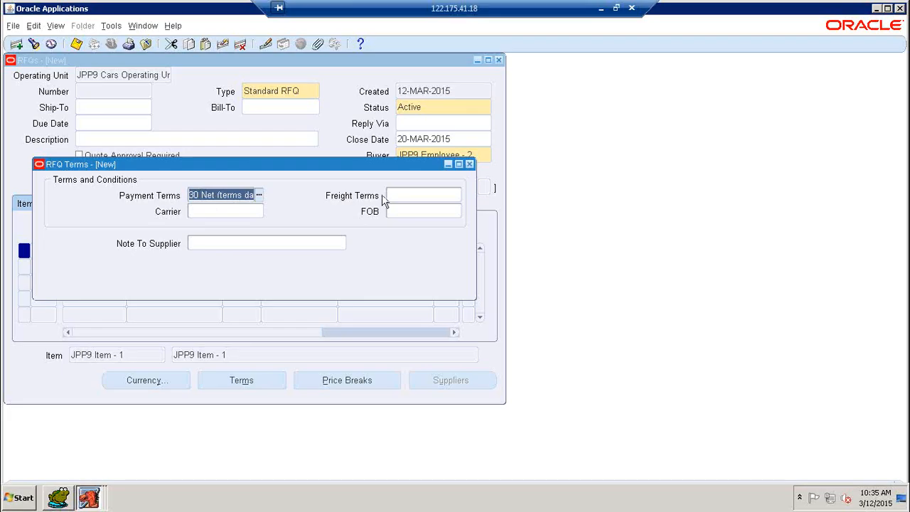
left_click(427, 195)
left_click(259, 196)
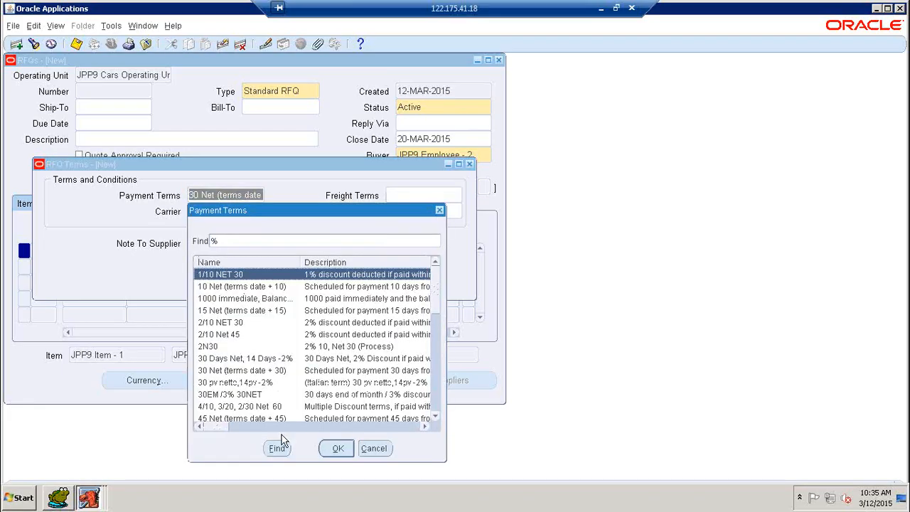
left_click(373, 449)
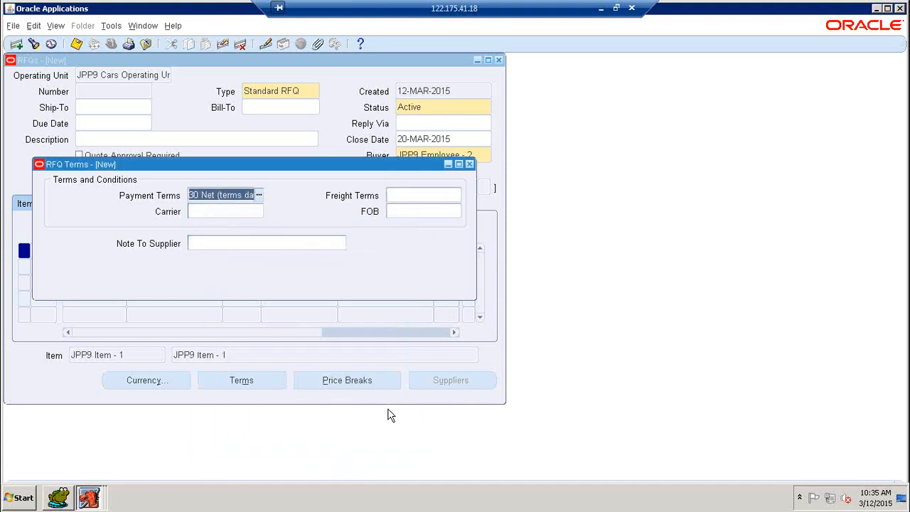
Step: Set the RFQ's freight terms to COD (Cash on Delivery)
left_click(439, 196)
left_click(456, 195)
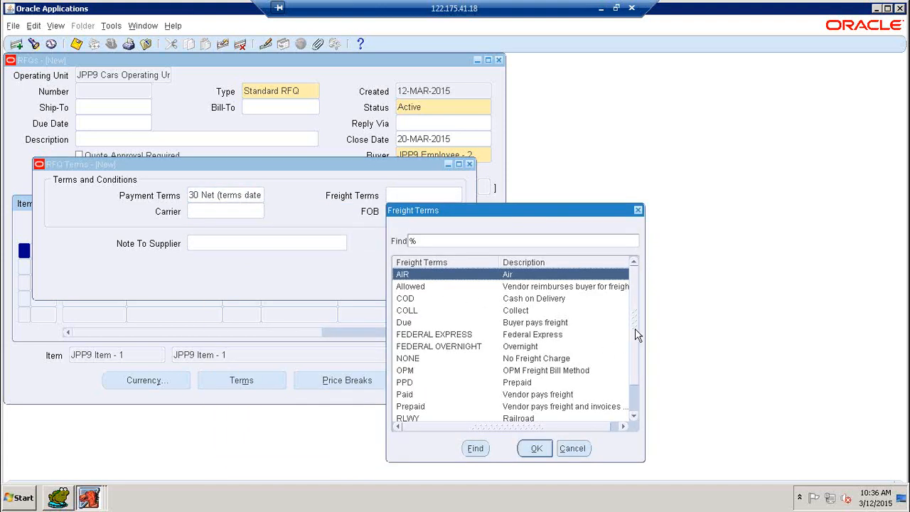
scroll(638, 376, "down", 1)
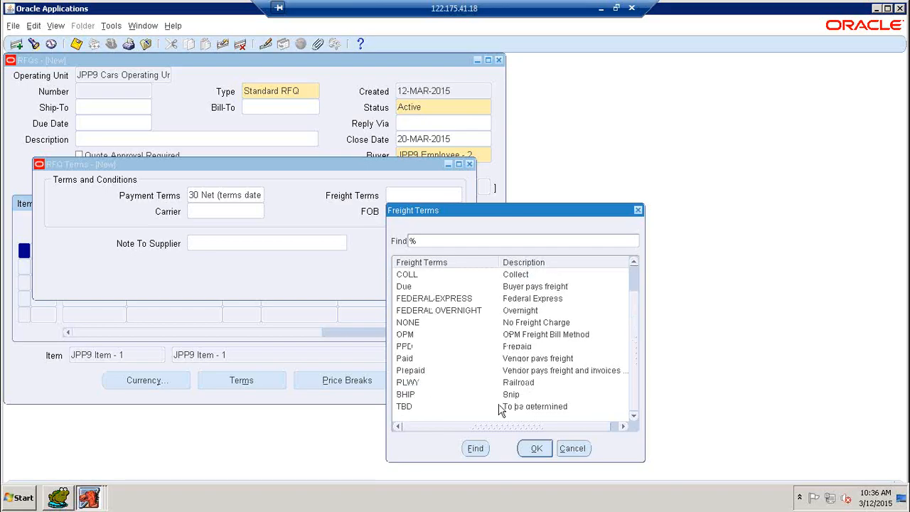
left_click(535, 362)
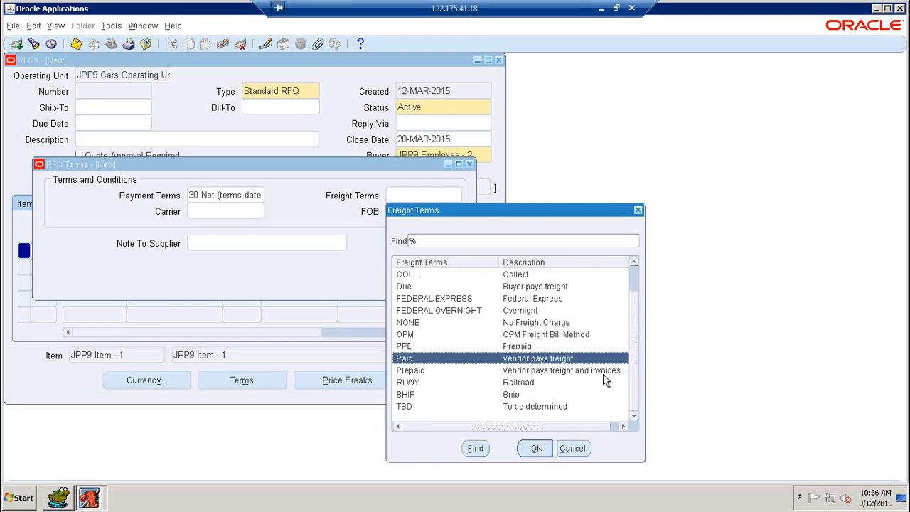
scroll(638, 321, "up", 1)
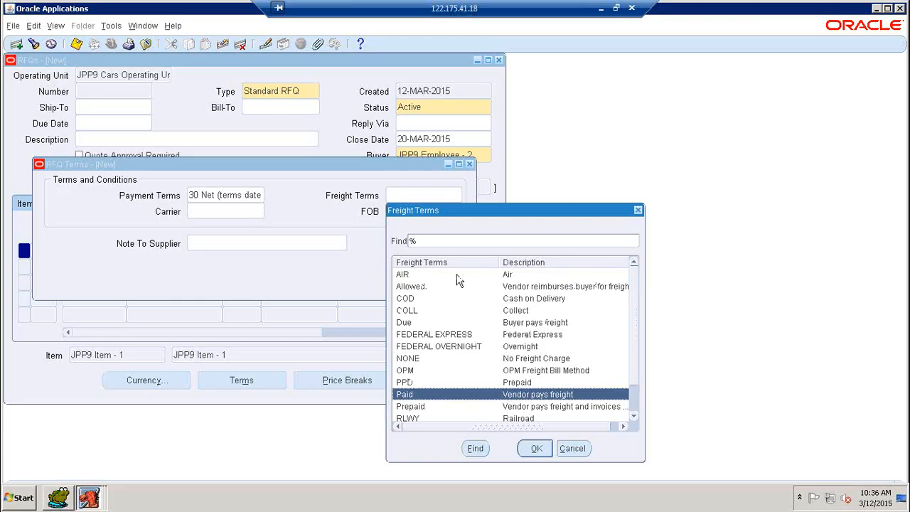
left_click(532, 299)
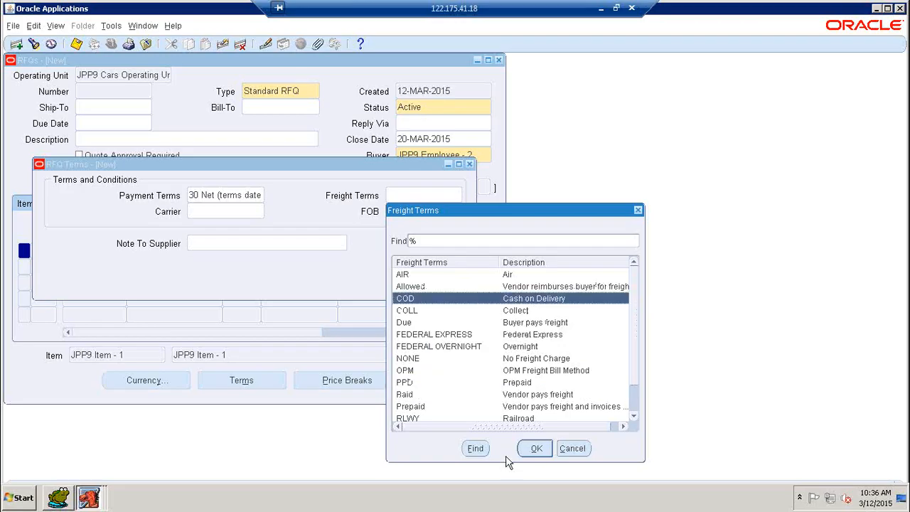
left_click(537, 448)
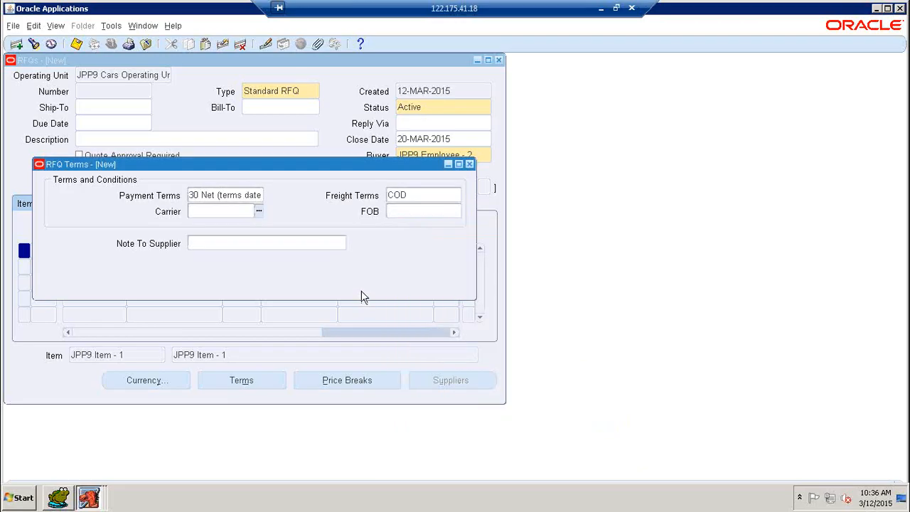
Step: Look up carriers without choosing one, and set the RFQ's FOB to Destination
left_click(260, 213)
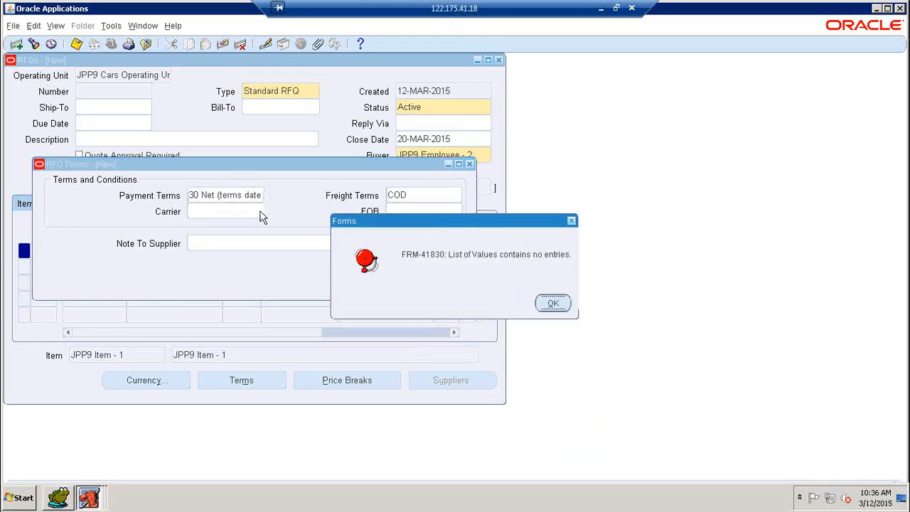
left_click(550, 304)
left_click(455, 212)
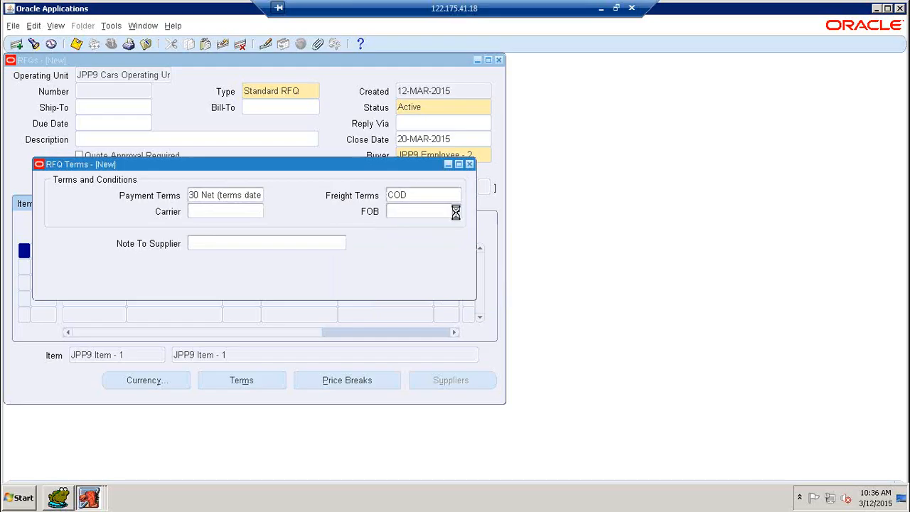
left_click(459, 212)
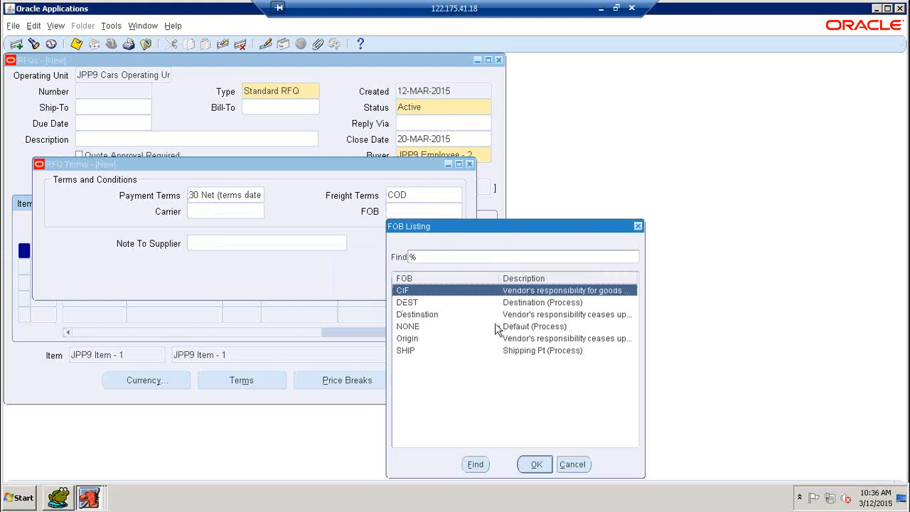
left_click(534, 318)
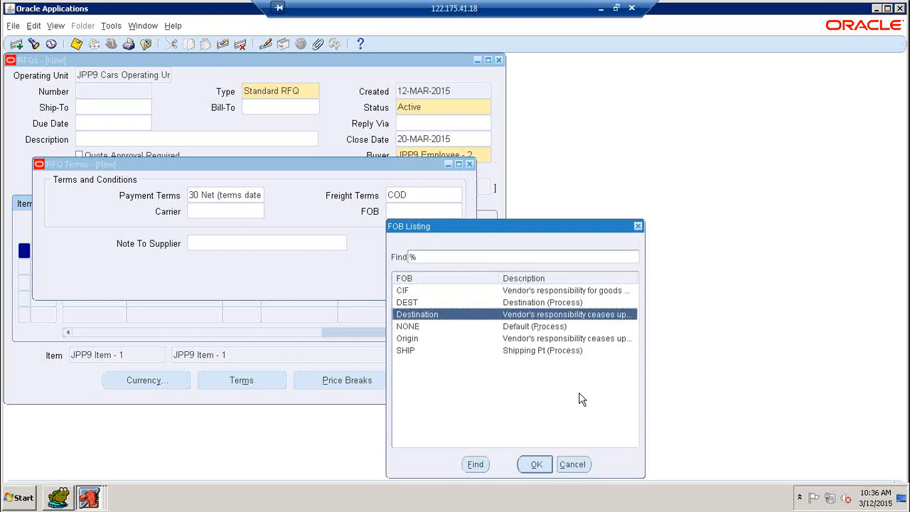
left_click(539, 465)
left_click(230, 244)
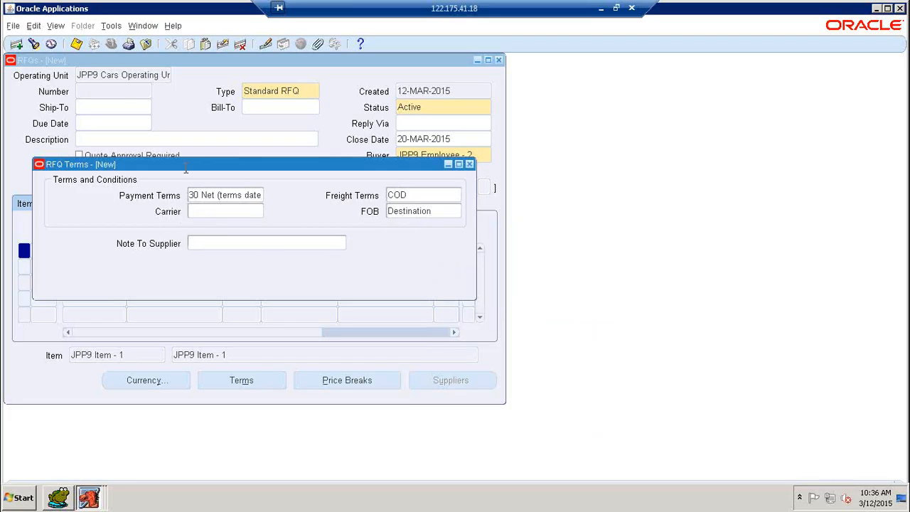
left_click(470, 165)
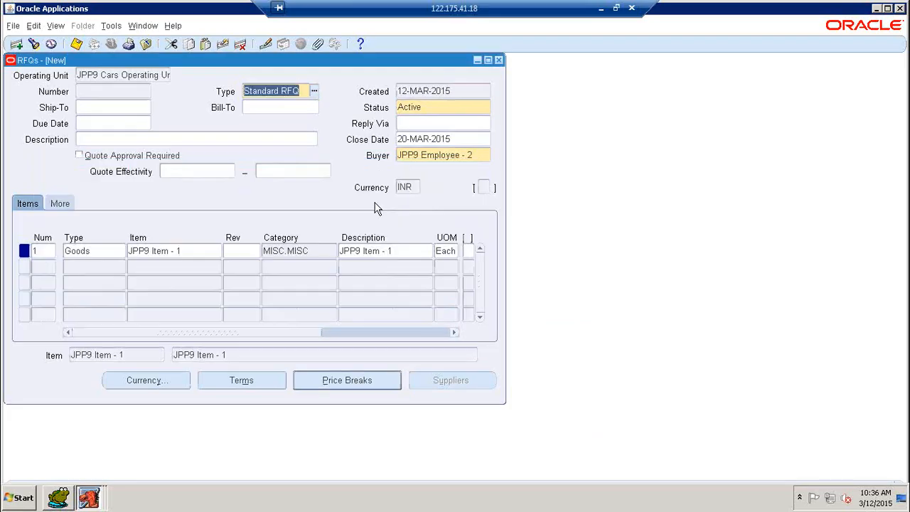
Step: Open the price breaks for the JPP9 Item - 1 line and set the first break's quantity to 1
left_click(340, 388)
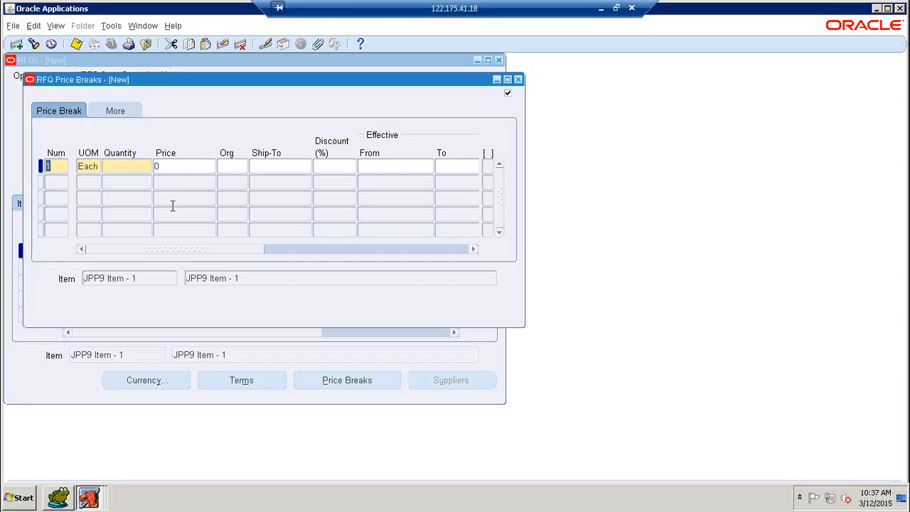
left_click(129, 168)
type("1")
key("Tab")
Step: Clear the price of the first price break and give the break a 2% discount
type("1000")
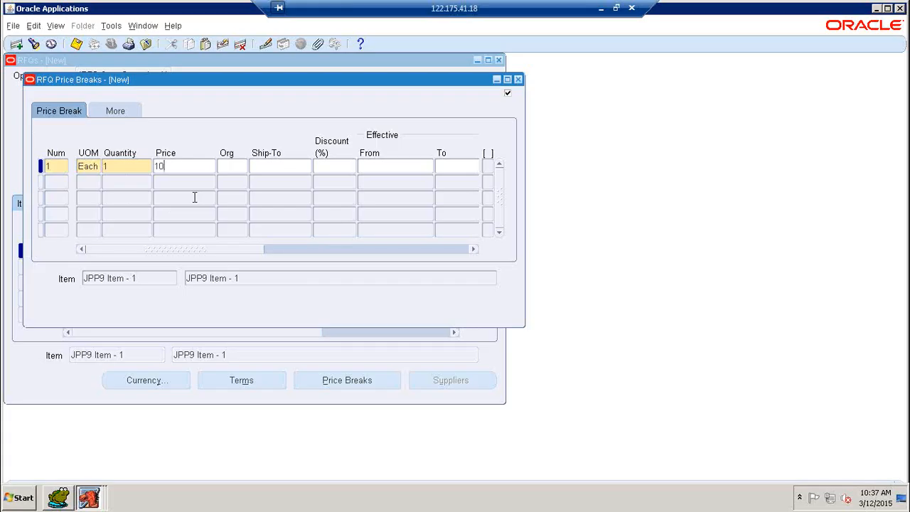
type("0")
key("BackSpace")
key("BackSpace")
key("BackSpace")
key("BackSpace")
key("BackSpace")
left_click(334, 167)
type("2")
left_click(314, 249)
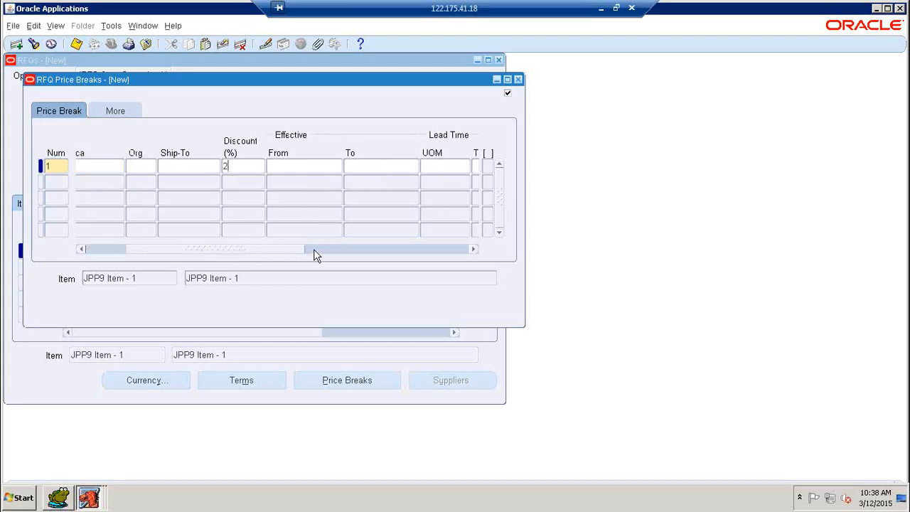
left_click_drag(314, 249, 112, 245)
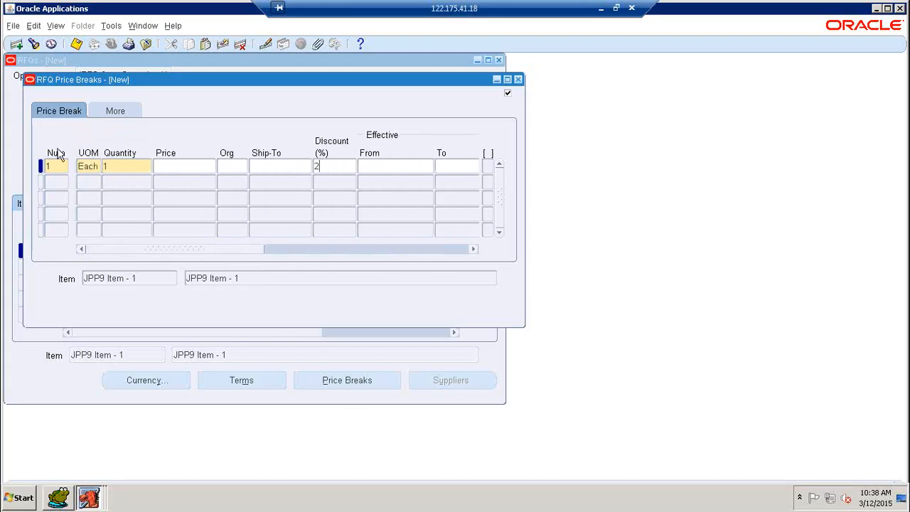
Step: Review the price break's receiving controls and the available match approval levels, keeping 2-Way
left_click(114, 114)
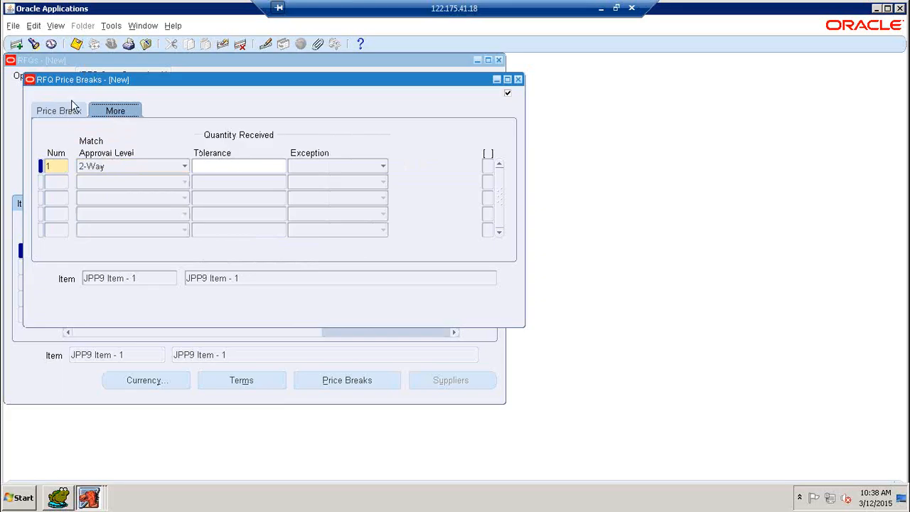
left_click(73, 107)
left_click(108, 166)
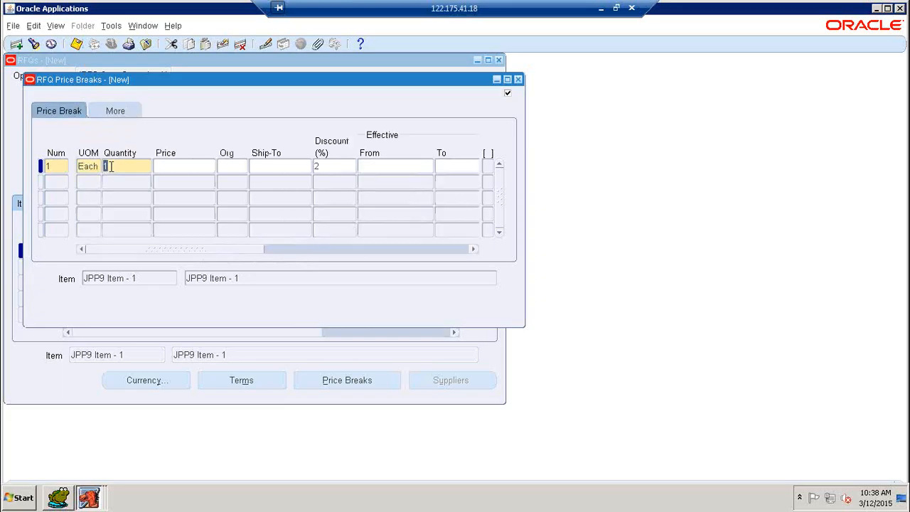
left_click(115, 112)
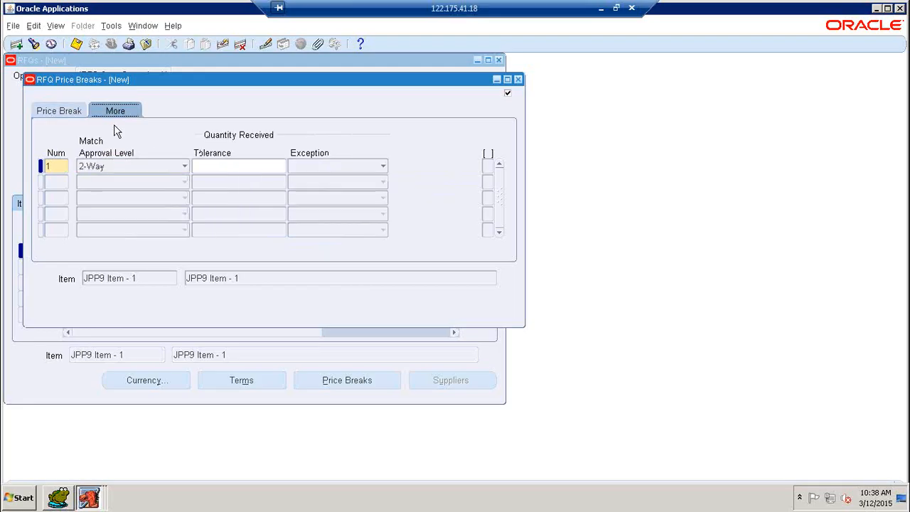
left_click(185, 168)
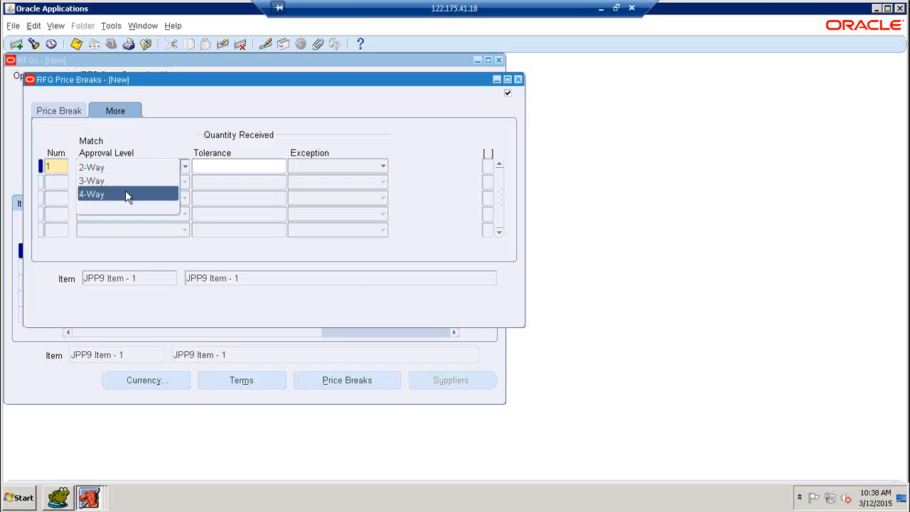
left_click(166, 132)
left_click(60, 111)
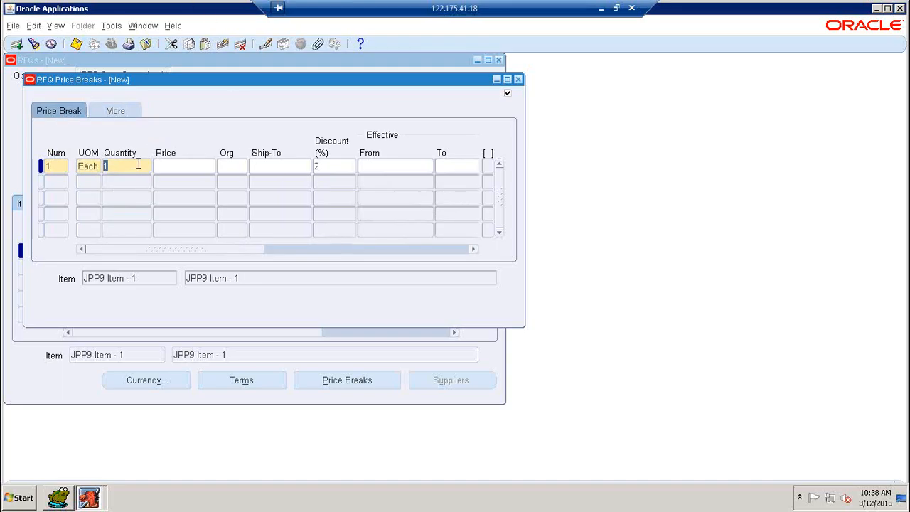
Step: Save the RFQ with its price break, and close the price breaks and the RFQ form
left_click_drag(291, 83, 660, 189)
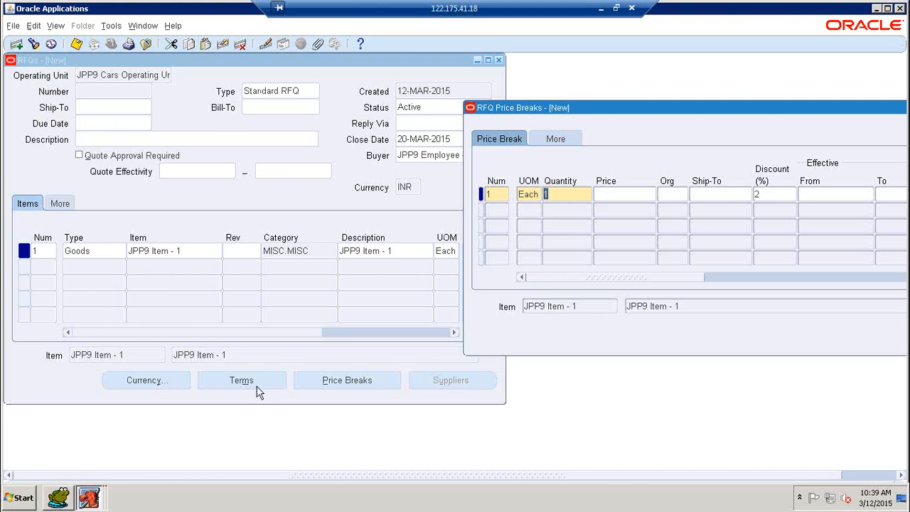
left_click_drag(585, 111, 330, 117)
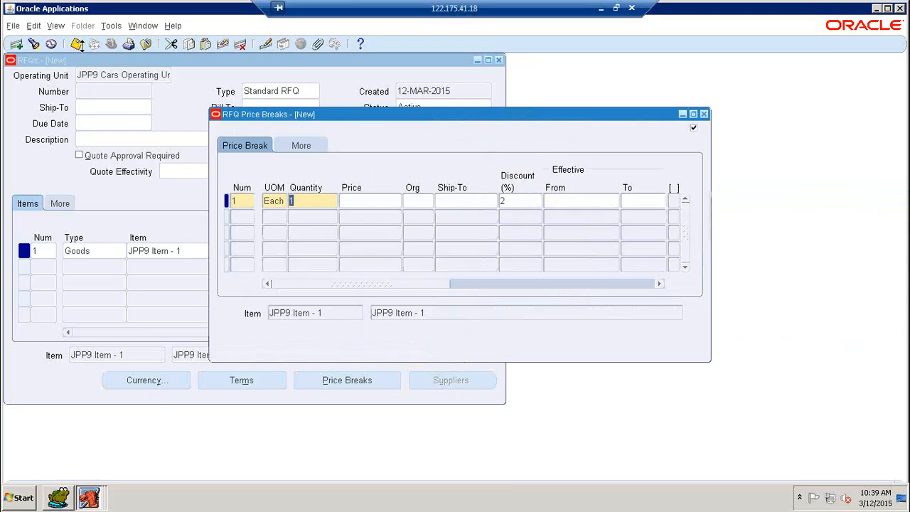
left_click(78, 45)
left_click(888, 8)
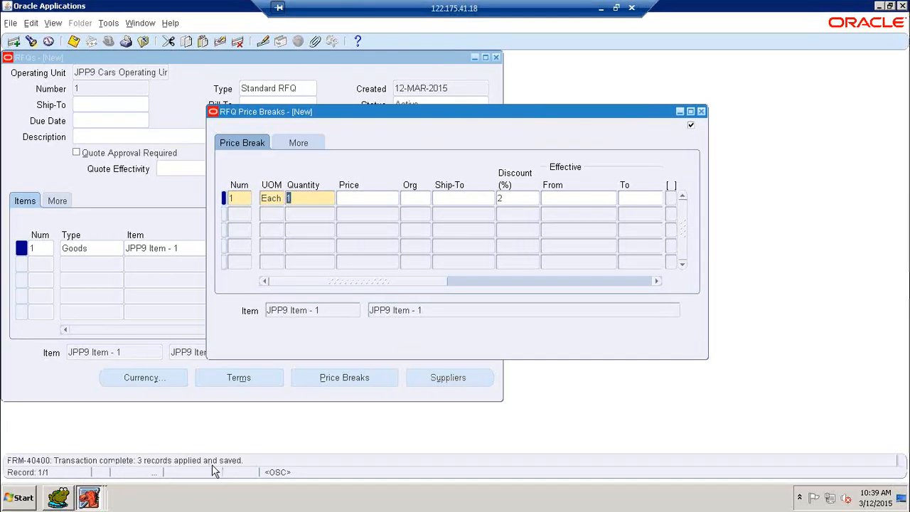
left_click(701, 112)
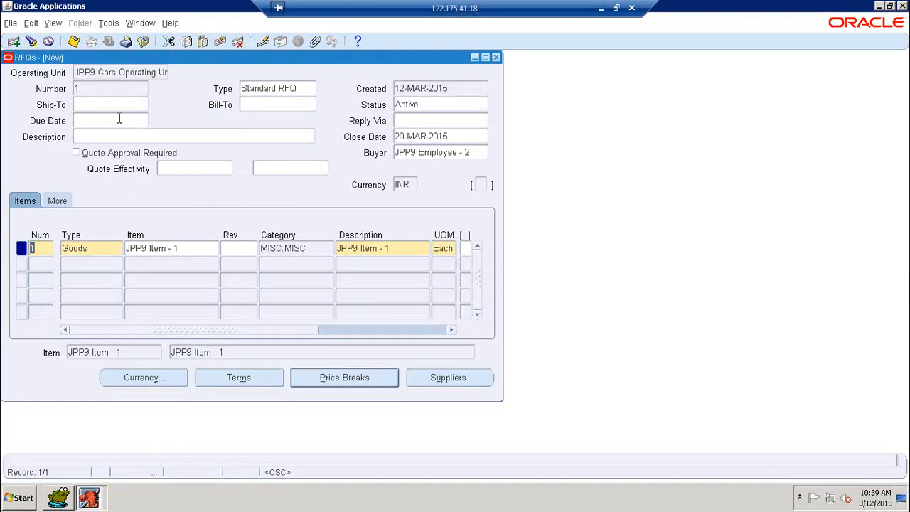
left_click(101, 88)
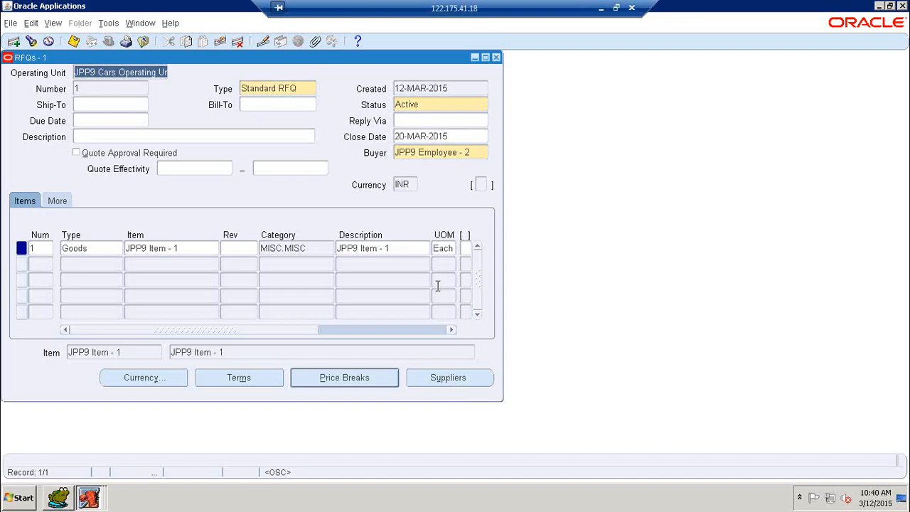
left_click(497, 57)
Step: Collapse the RFQ's and Quotations functions and open Suppliers under Supply Base
left_click(68, 228)
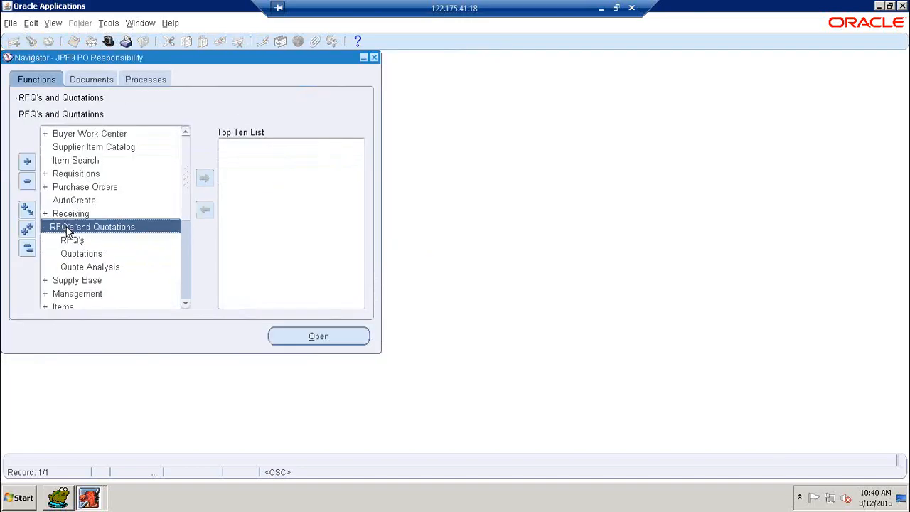
left_click(66, 226)
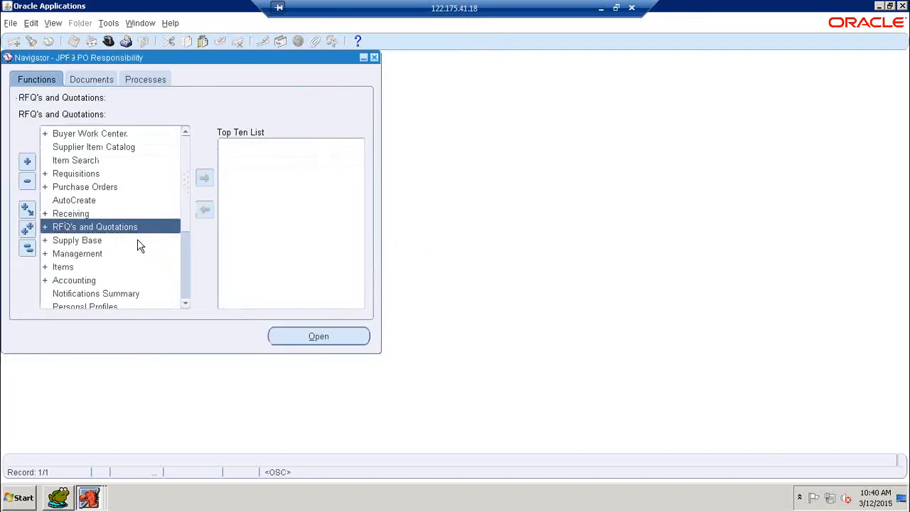
left_click(80, 240)
left_click(80, 253)
double_click(85, 256)
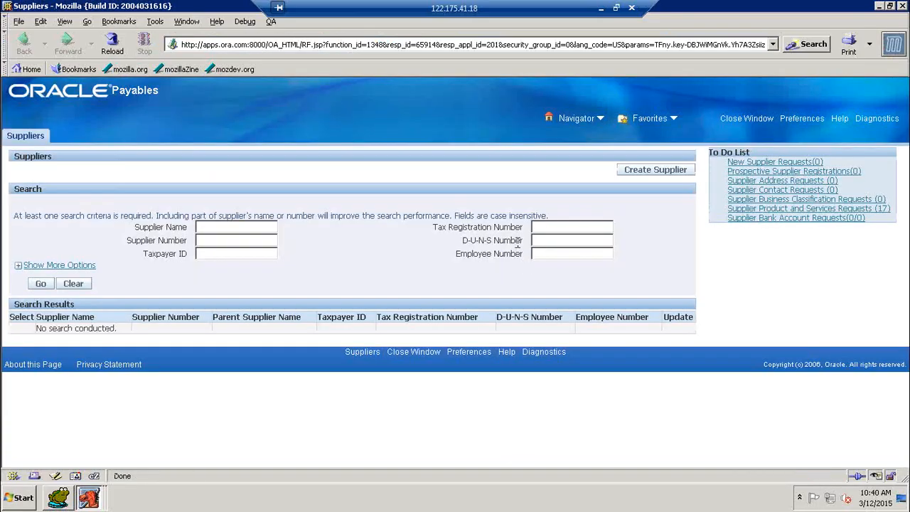
Step: Create a standard supplier with the organization name JPP9 Supplier - 1
left_click(659, 176)
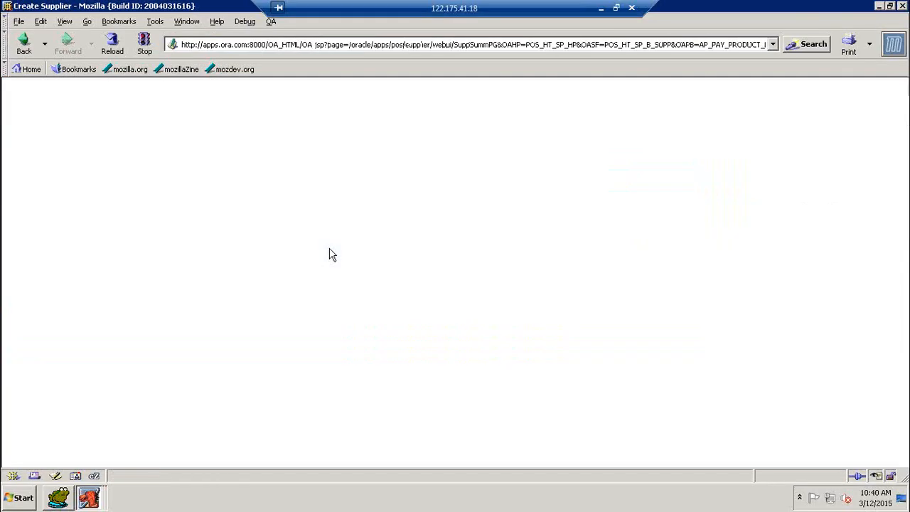
left_click(143, 205)
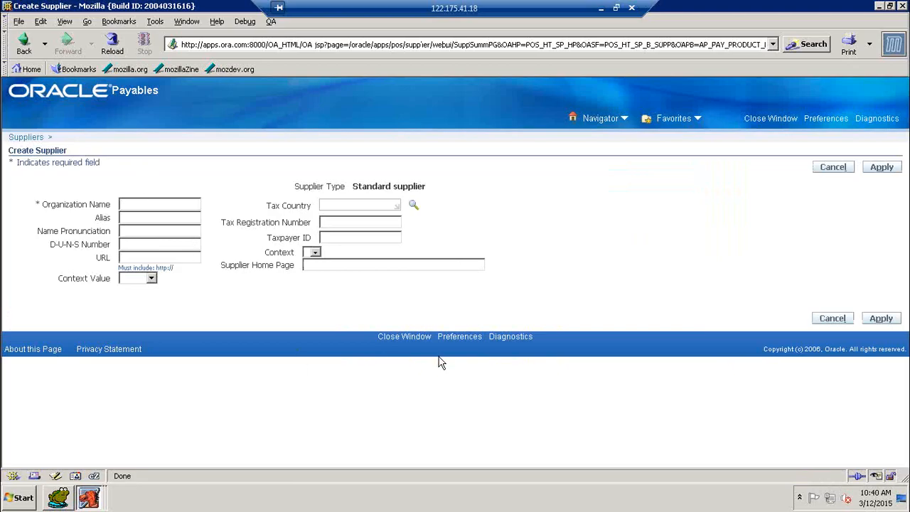
type("ipp")
key("BackSpace")
key("BackSpace")
key("BackSpace")
type("JPP")
type("'S Supplier")
type(" - 1")
left_click(886, 171)
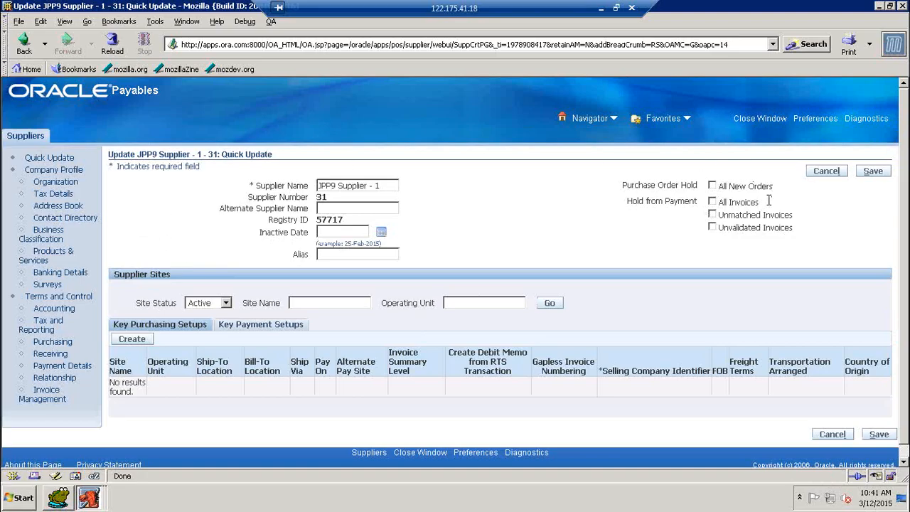
Step: Start a new address in the supplier's address book and set its country to India
double_click(321, 197)
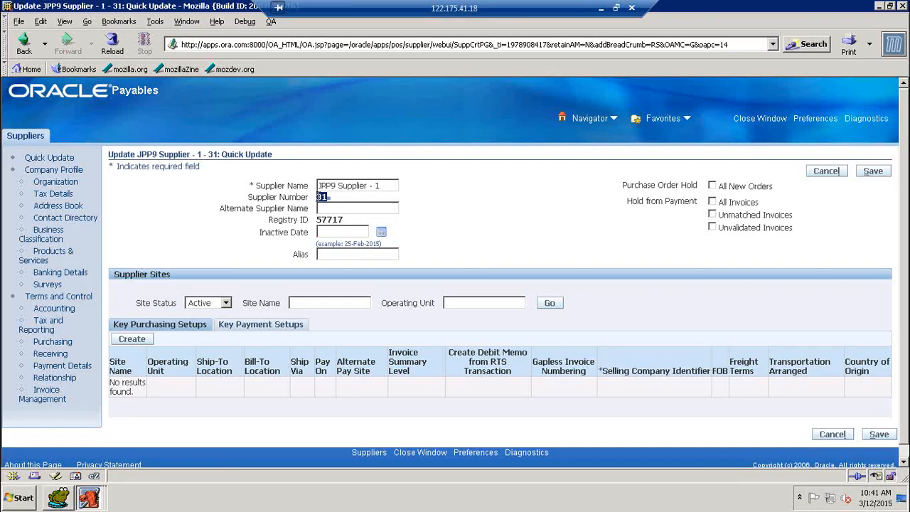
left_click(460, 223)
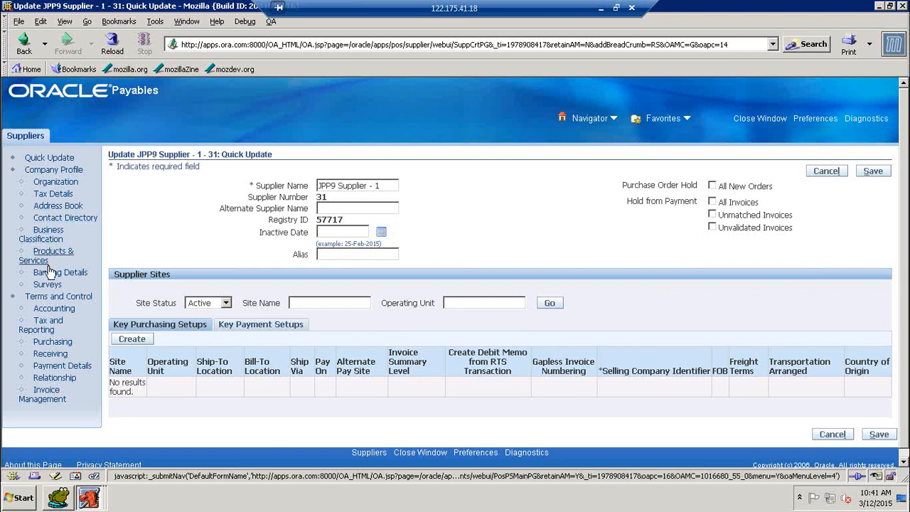
left_click(59, 206)
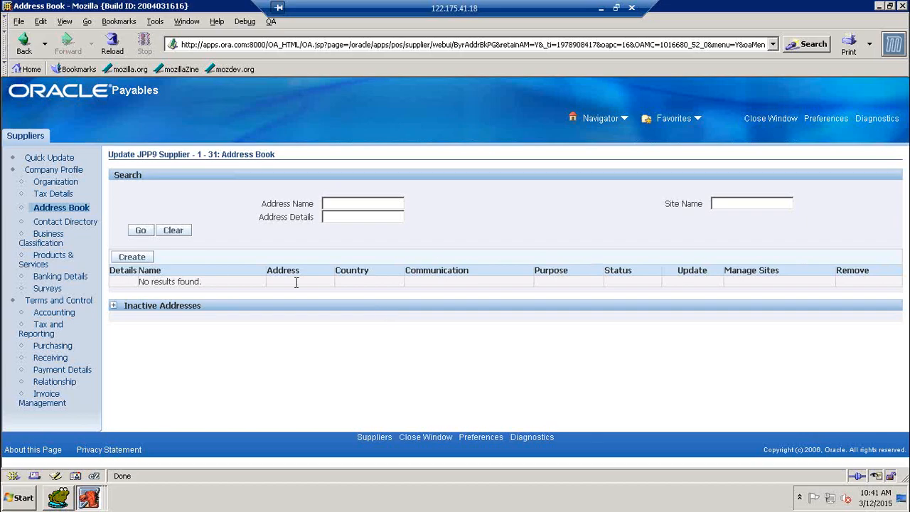
left_click(142, 257)
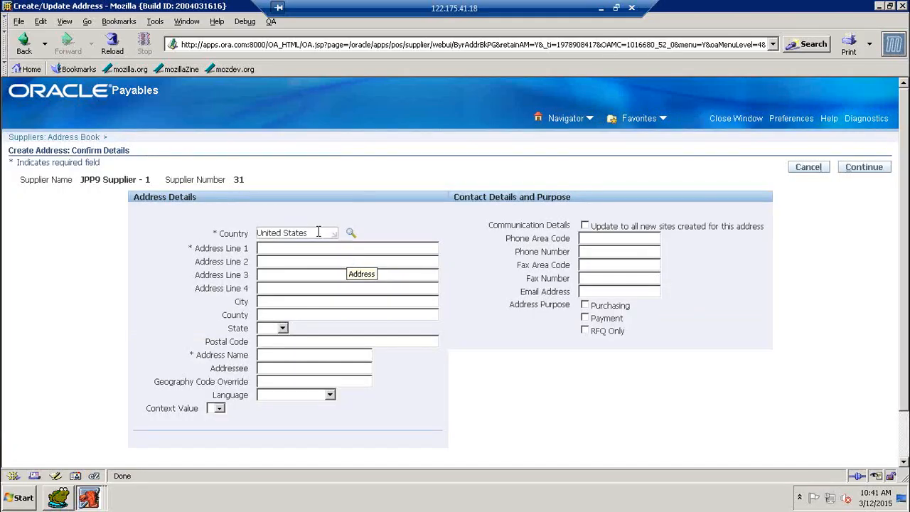
left_click_drag(320, 232, 195, 229)
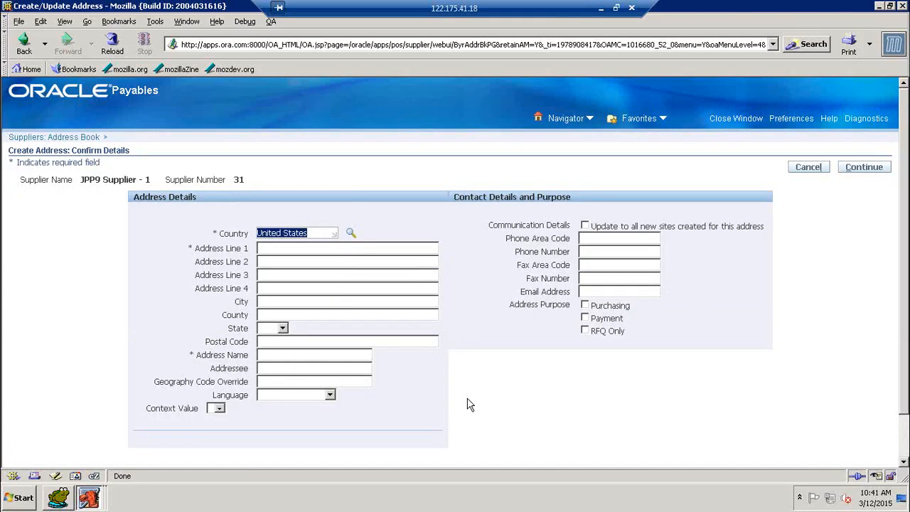
type("india")
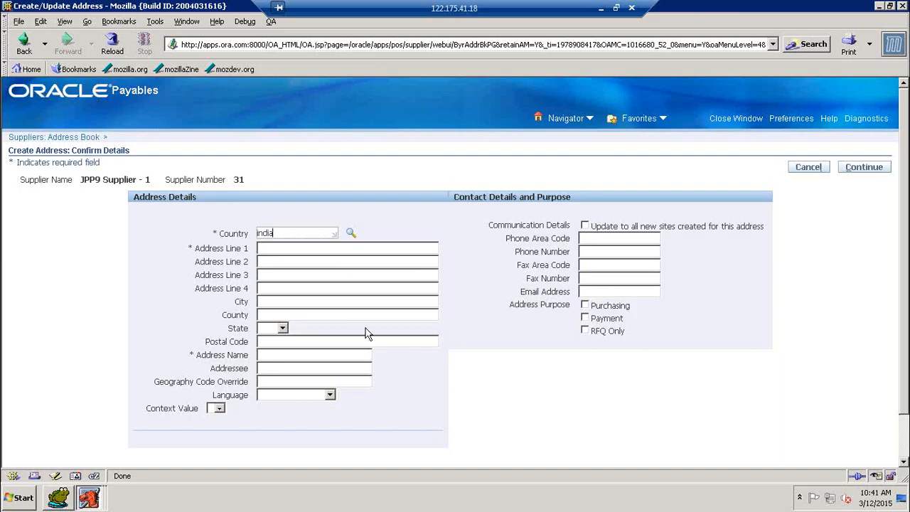
left_click(321, 250)
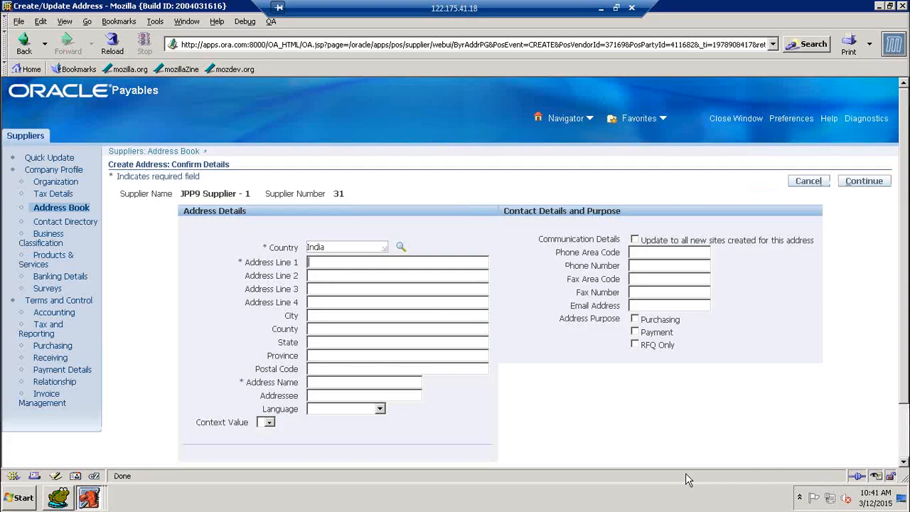
Step: Enter the supplier's street address in the first address line
type("JPP9")
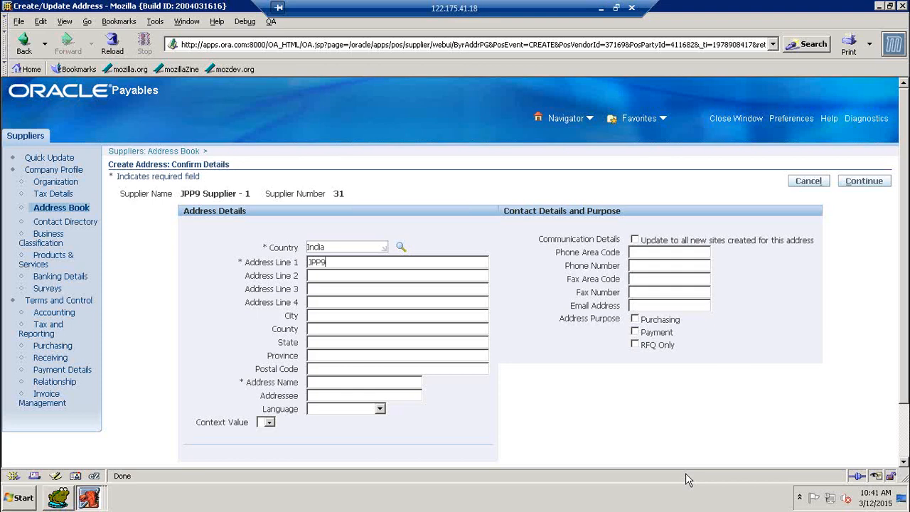
type("-")
key("BackSpace")
key("BackSpace")
key("BackSpace")
key("BackSpace")
key("BackSpace")
type("1/JPP9")
left_click(328, 278)
Step: Fill in the supplier address's city and enter India as the county
left_click(324, 314)
type("Hyde")
key("BackSpace")
key("BackSpace")
key("BackSpace")
type("yderabad")
key("Tab")
type("India")
key("Tab")
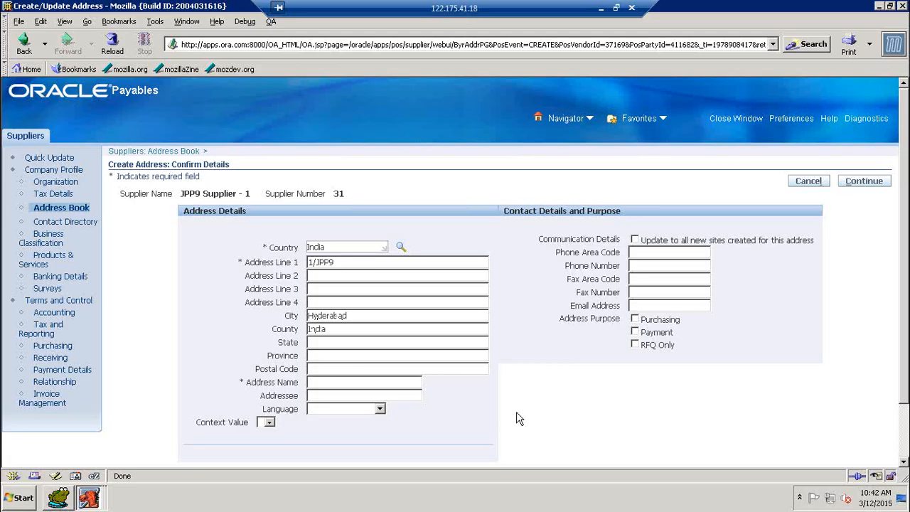
Step: Fill in the state and set the address name to JPP9-S1-HYD
type("TS")
key("Tab")
key("Tab")
key("Tab")
type("JPP9")
type("-")
type("HYD")
key("Left")
key("Left")
key("Left")
type("s")
key("BackSpace")
type("S1-")
left_click(371, 383)
Step: Mark JPP9-S1-HYD for Purchasing and Payment, and create its site for the JPP9 Cars Operating Unit
left_click(637, 320)
left_click(636, 332)
left_click(867, 184)
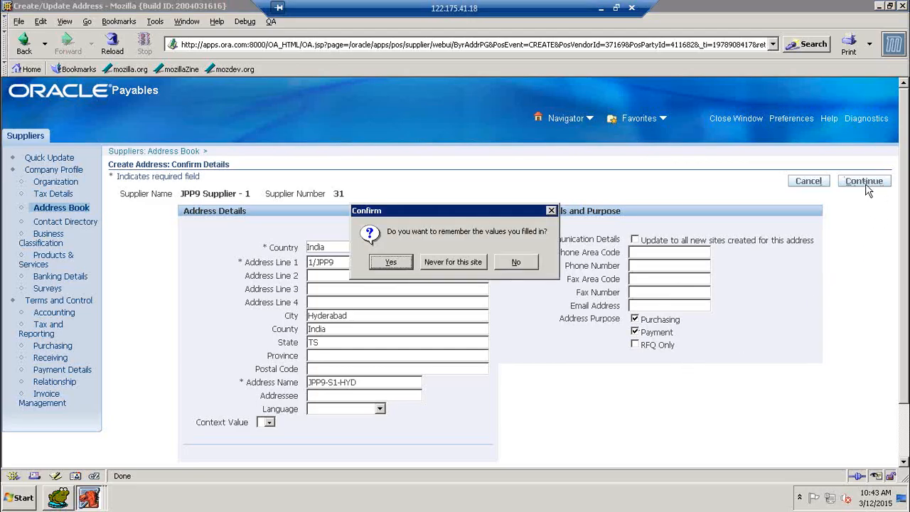
left_click(407, 263)
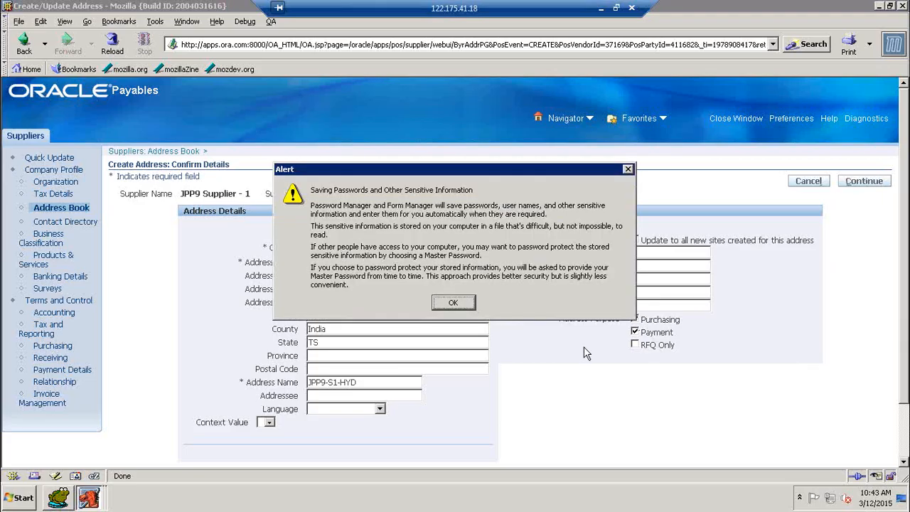
left_click(452, 303)
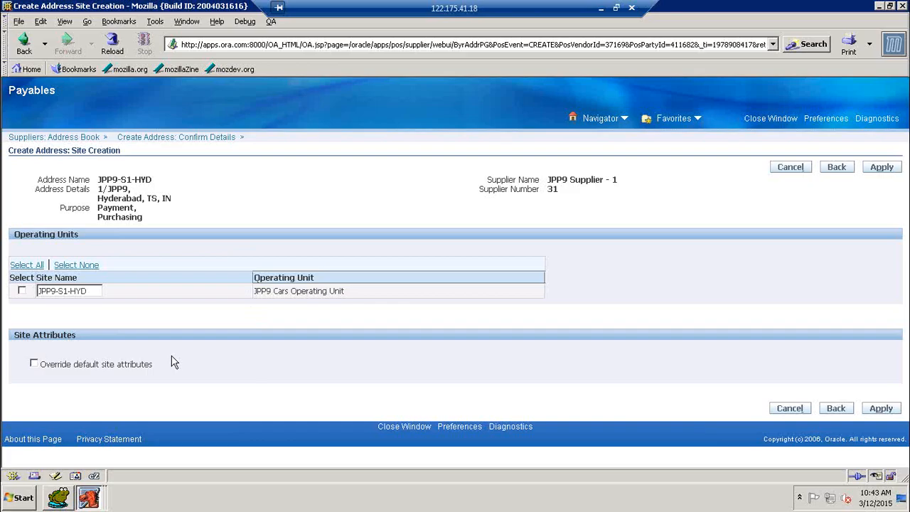
left_click(22, 290)
left_click(882, 168)
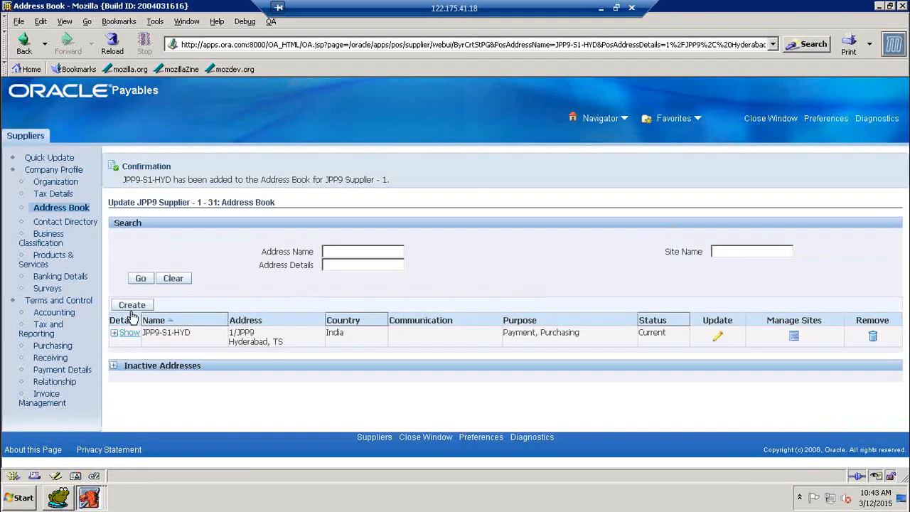
Step: Start a second address for JPP9 Supplier - 1 and set its country to India
left_click(132, 305)
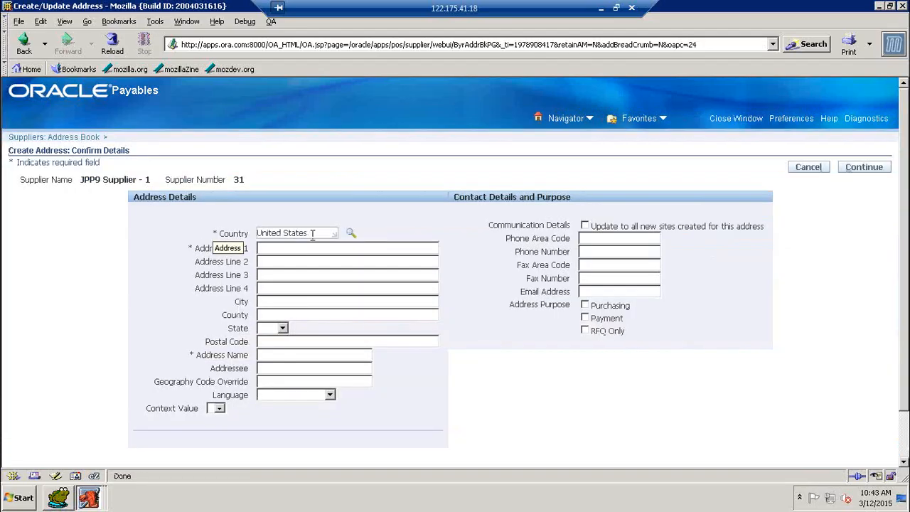
triple_click(312, 232)
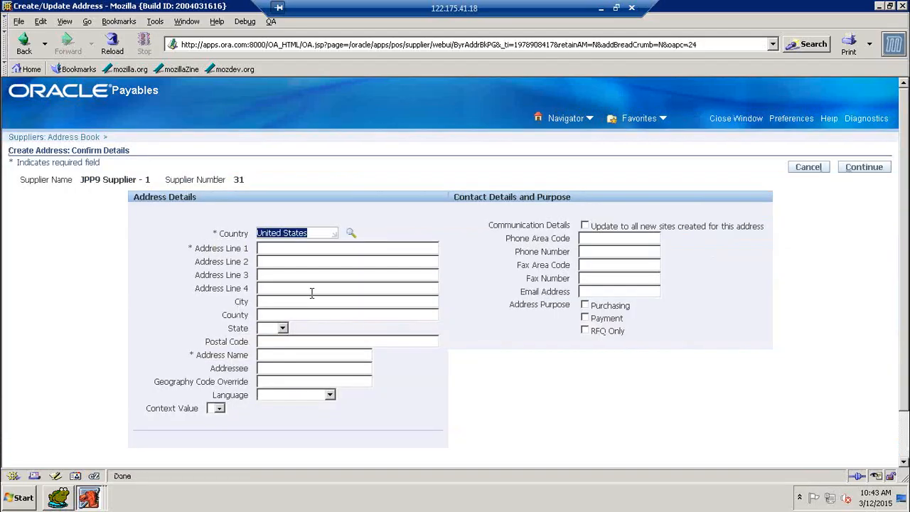
type("india")
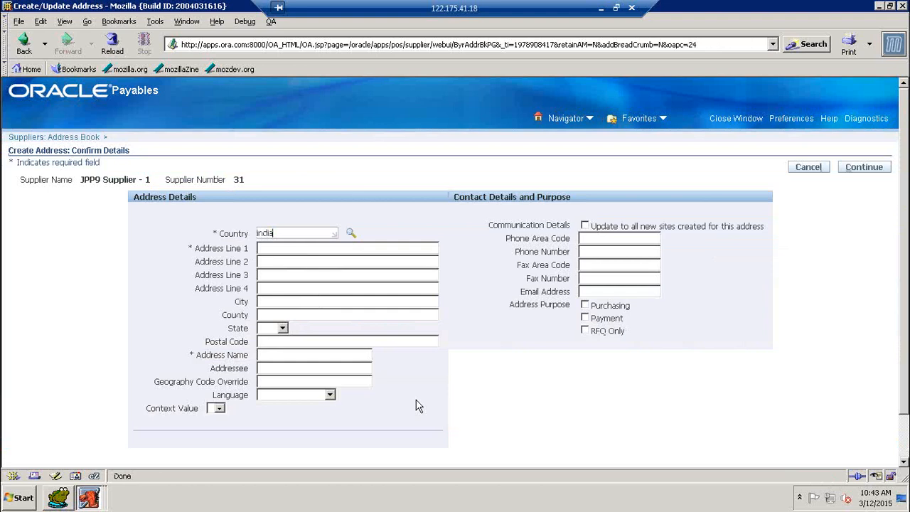
key("Tab")
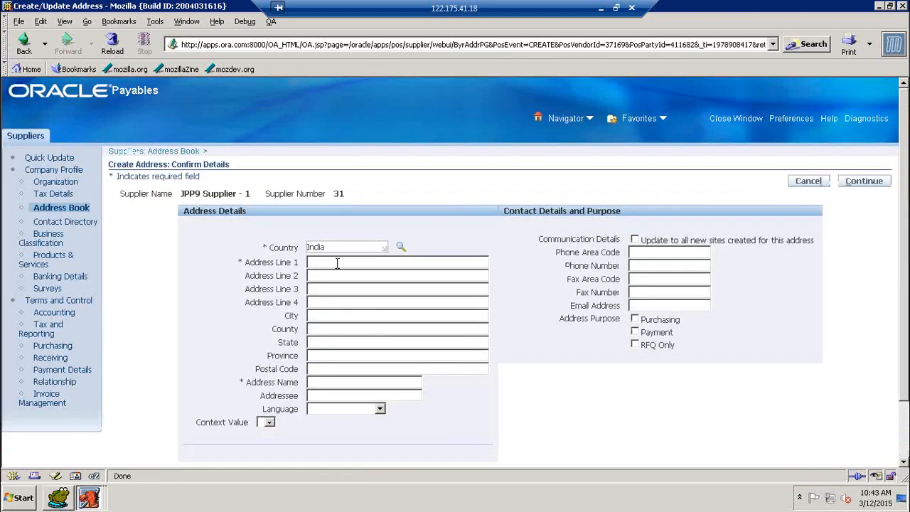
Step: Enter the second address's street address in the first address line
left_click(337, 263)
type("2/jpp")
key("BackSpace")
key("BackSpace")
key("BackSpace")
type("JPP9")
Step: Fill in the second address's city and enter India as the county
left_click(357, 316)
type("Bangalore")
key("Tab")
type("INDIA")
key("BackSpace")
key("BackSpace")
key("BackSpace")
key("BackSpace")
key("BackSpace")
type("India")
key("Tab")
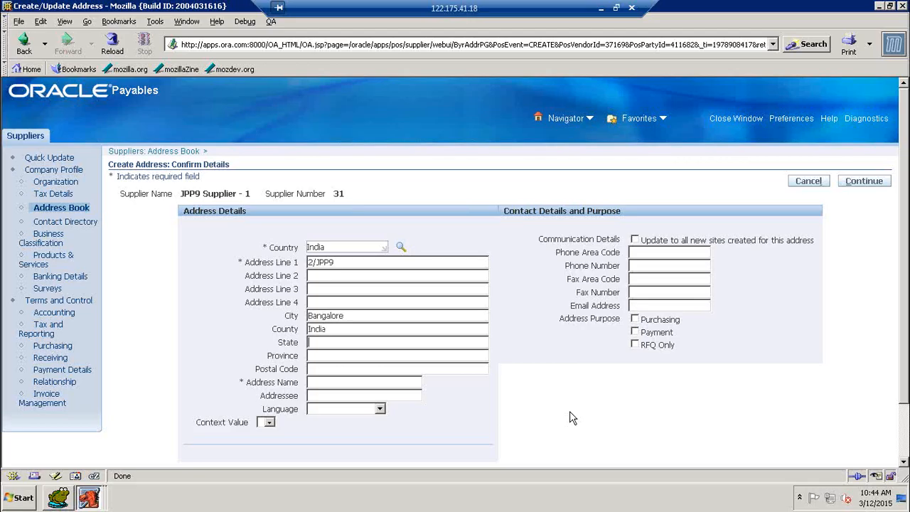
Step: Fill in the second address's state and set the address name to JPP9-S1-BGR
type("KA")
key("Tab")
key("Tab")
key("Tab")
type("JPP9-S1-BGR")
Step: Mark JPP9-S1-BGR for Purchasing and Payment, and create its site for the JPP9 Cars Operating Unit
left_click(635, 320)
left_click(635, 332)
left_click(864, 184)
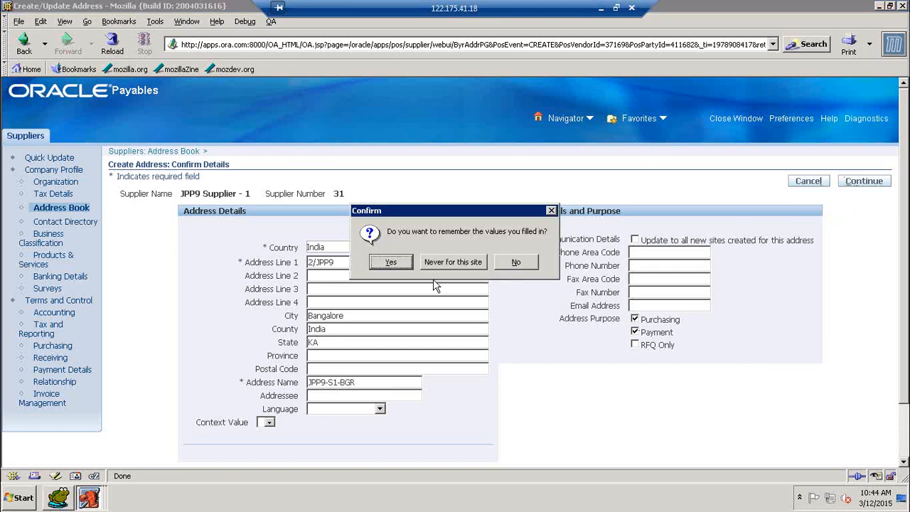
left_click(390, 263)
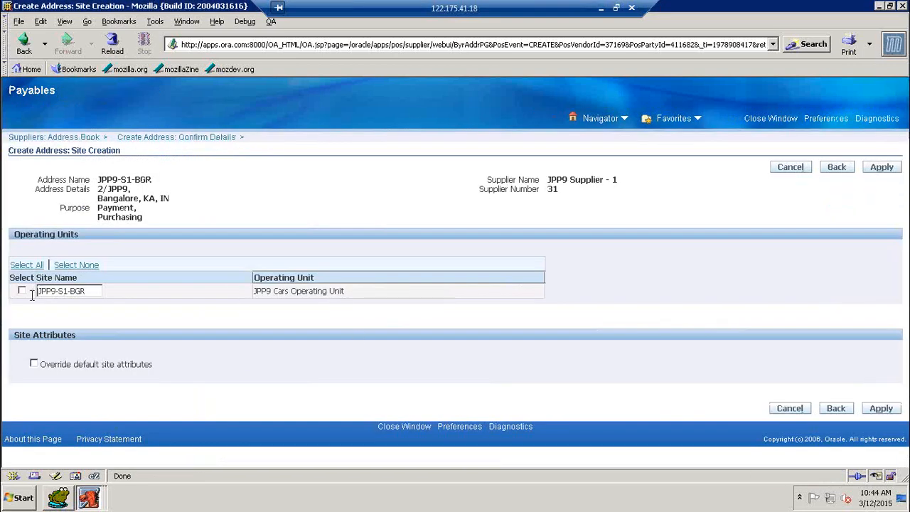
left_click(21, 291)
left_click(882, 167)
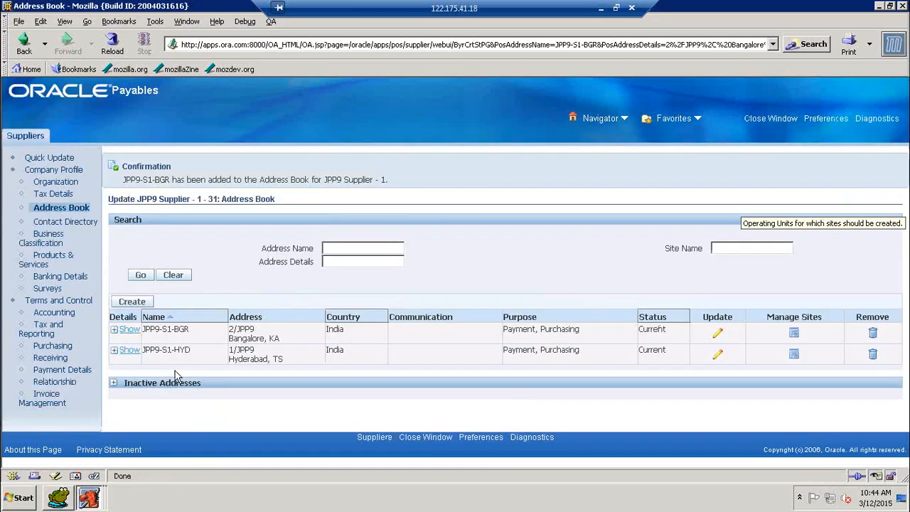
Step: Start a third address for JPP9 Supplier - 1 and set its country to India
left_click(135, 304)
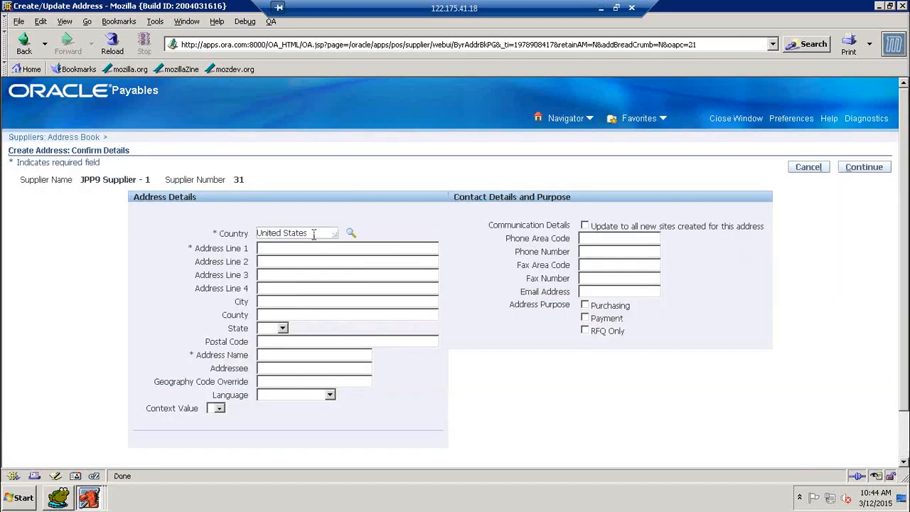
left_click(315, 235)
type("india")
key("Tab")
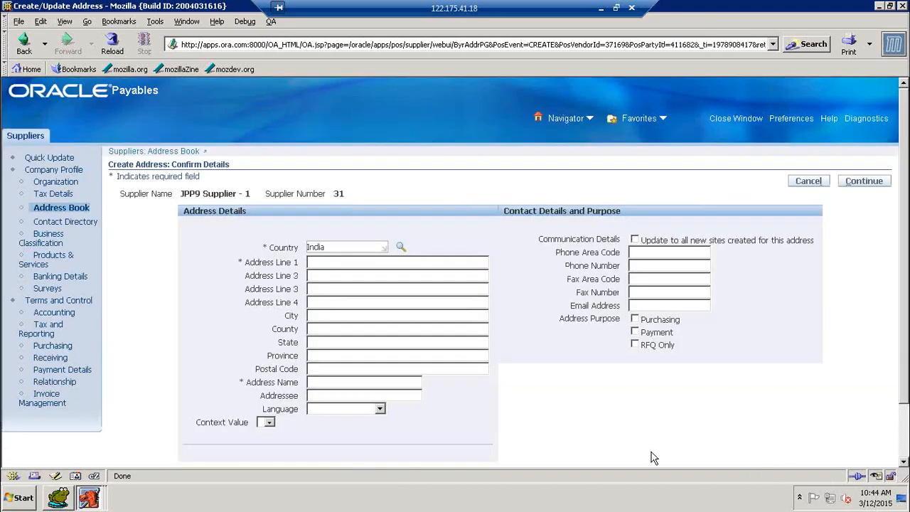
Step: Fill in the third address's street address and city, with India as the county
type("/JRP")
key("Tab")
key("Tab")
key("Tab")
key("Tab")
key("shift+Tab")
key("shift+Tab")
type("Chennai")
key("Tab")
type("India")
key("Tab")
Step: Fill in the third address's state and set the address name to JPP9-S1-CHN
type("TN")
key("Tab")
key("Tab")
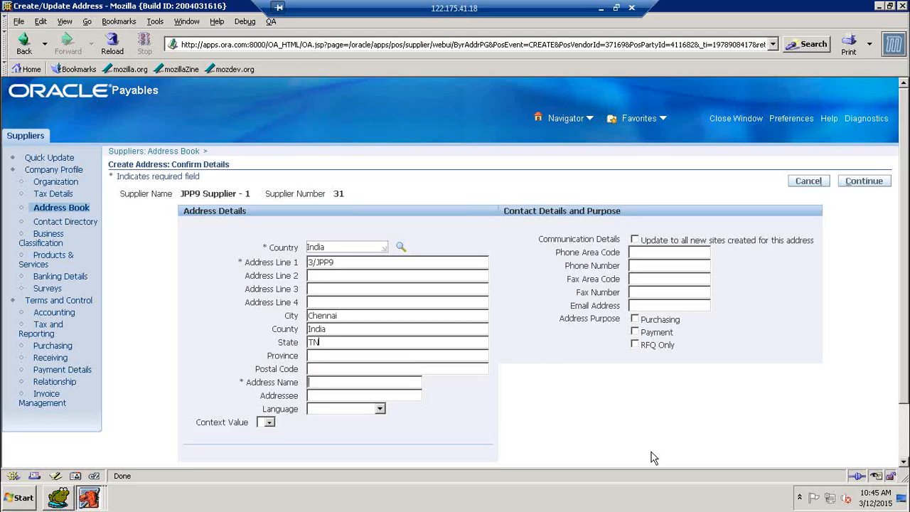
type("JPP9-S1-CHN")
Step: Mark JPP9-S1-CHN for Purchasing and Payment, and create its site for the JPP9 Cars Operating Unit
left_click(635, 319)
left_click(635, 332)
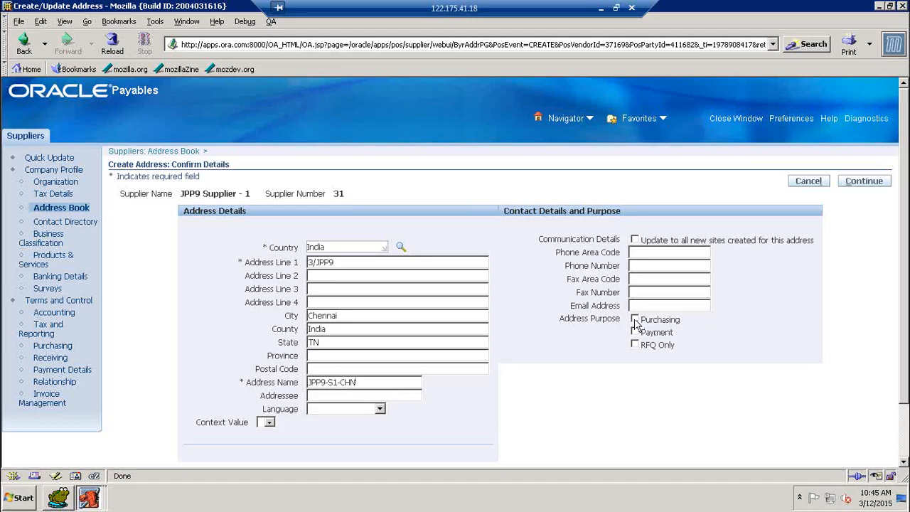
left_click(861, 184)
left_click(384, 263)
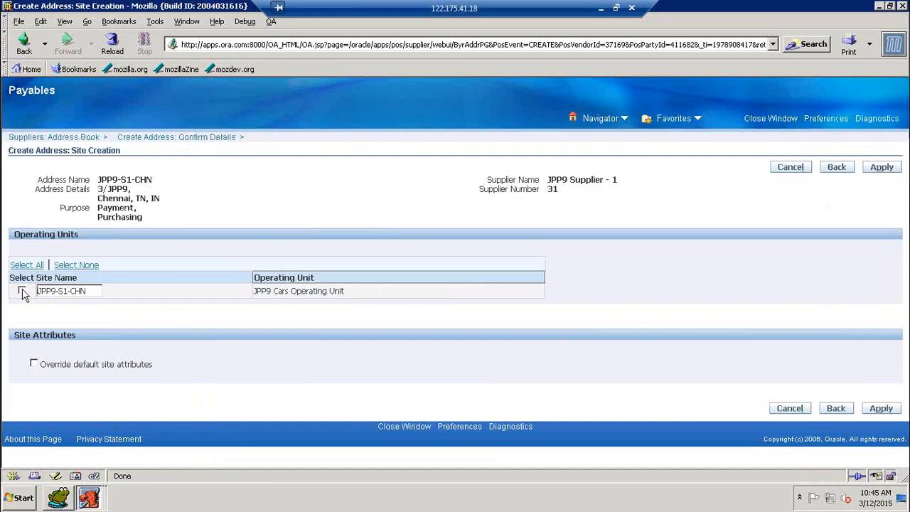
left_click(22, 292)
left_click(885, 171)
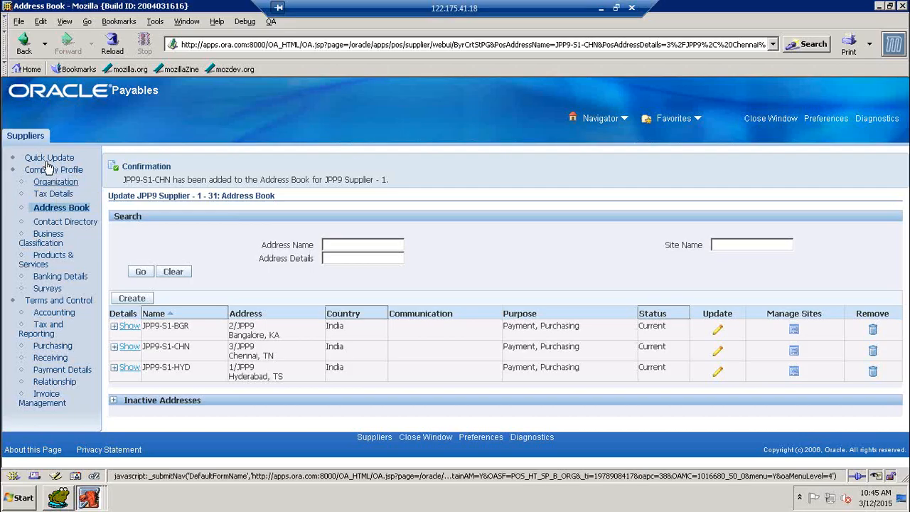
Step: Review the Organization details of JPP9 Supplier - 1 and save them
left_click(53, 182)
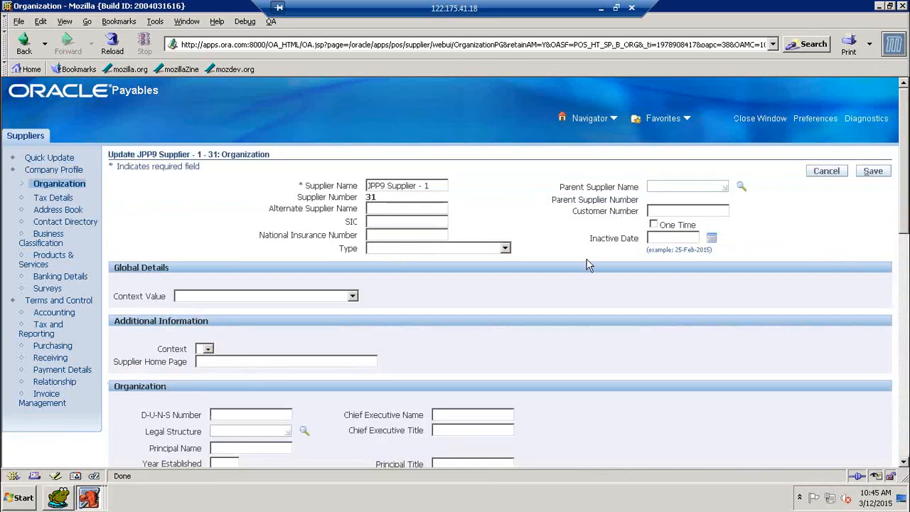
scroll(589, 264, "down", 4)
scroll(823, 223, "up", 4)
scroll(815, 240, "down", 13)
scroll(825, 241, "up", 13)
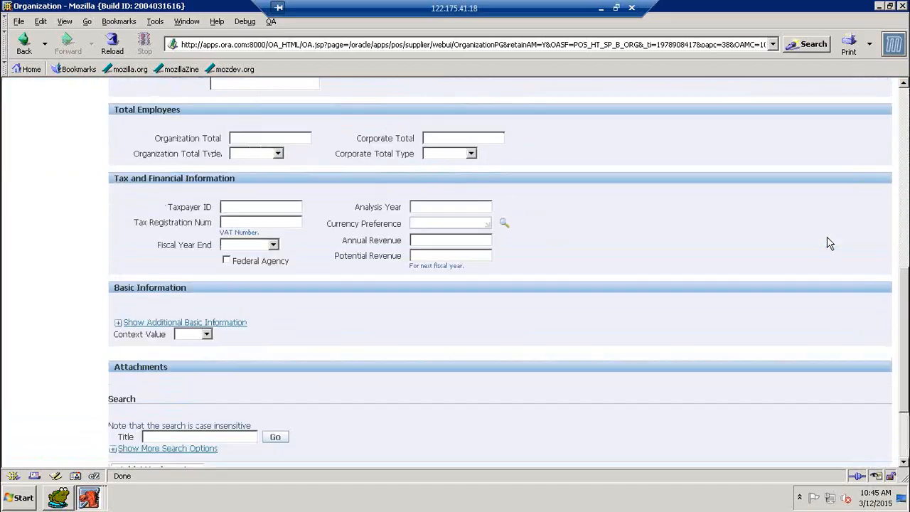
scroll(835, 239, "up", 1)
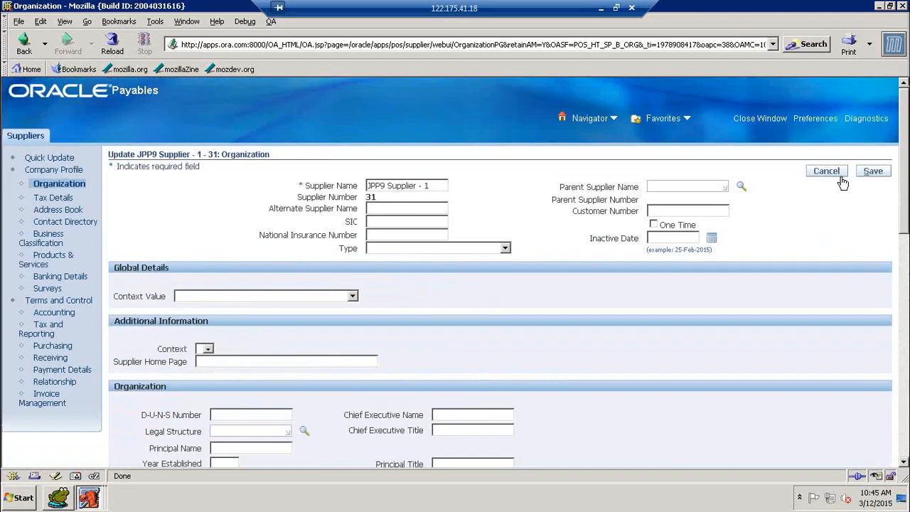
left_click(876, 172)
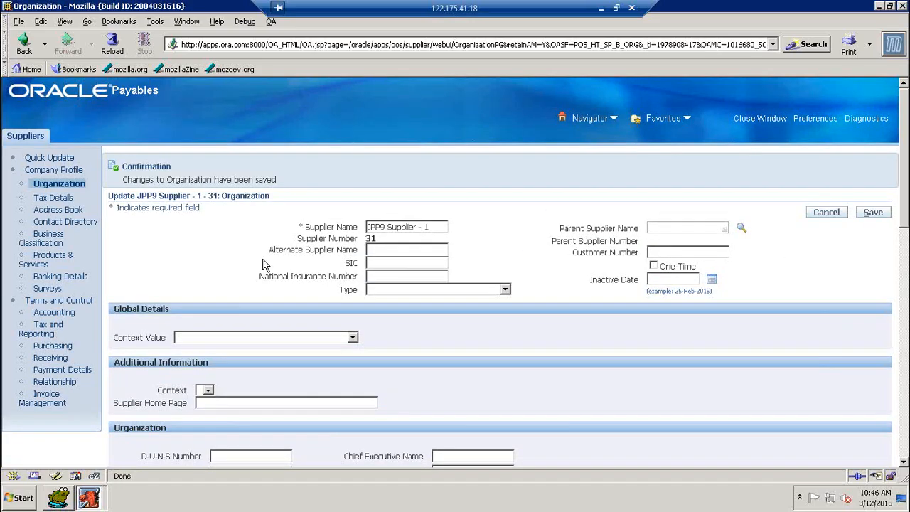
scroll(238, 270, "down", 9)
scroll(239, 271, "down", 6)
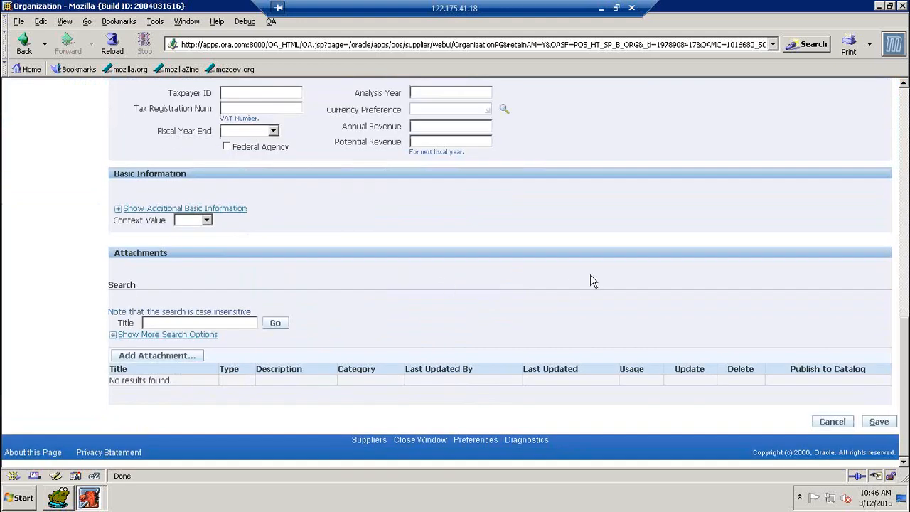
scroll(824, 222, "up", 4)
scroll(818, 217, "up", 11)
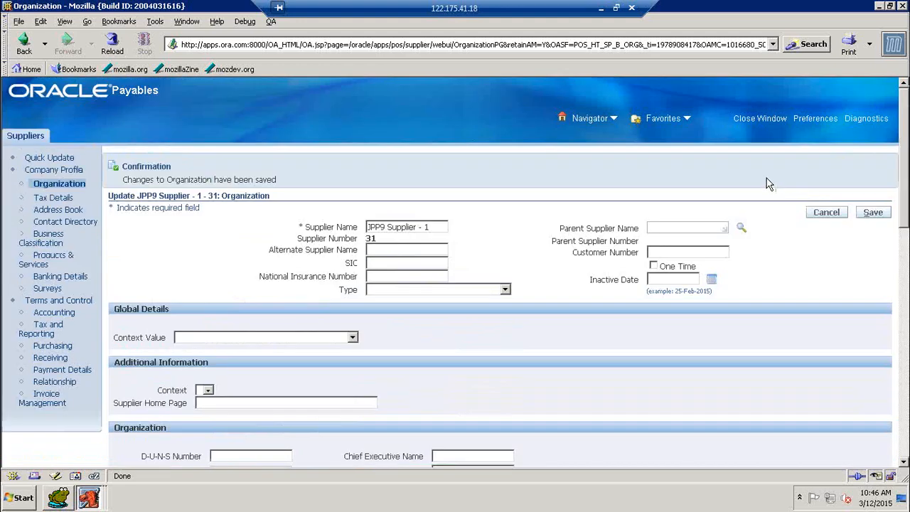
Step: Close the current supplier's page and create a standard supplier with the organization name JPP9 Supplier - 2
left_click(903, 7)
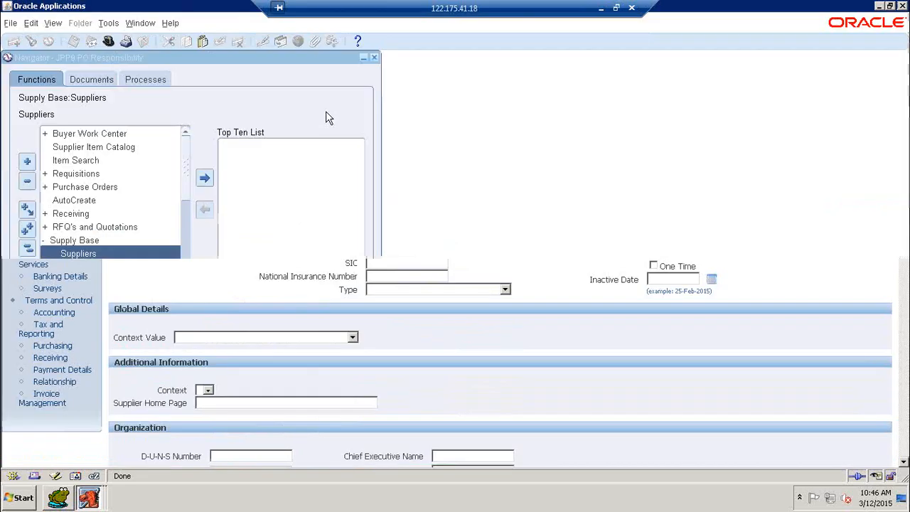
double_click(88, 259)
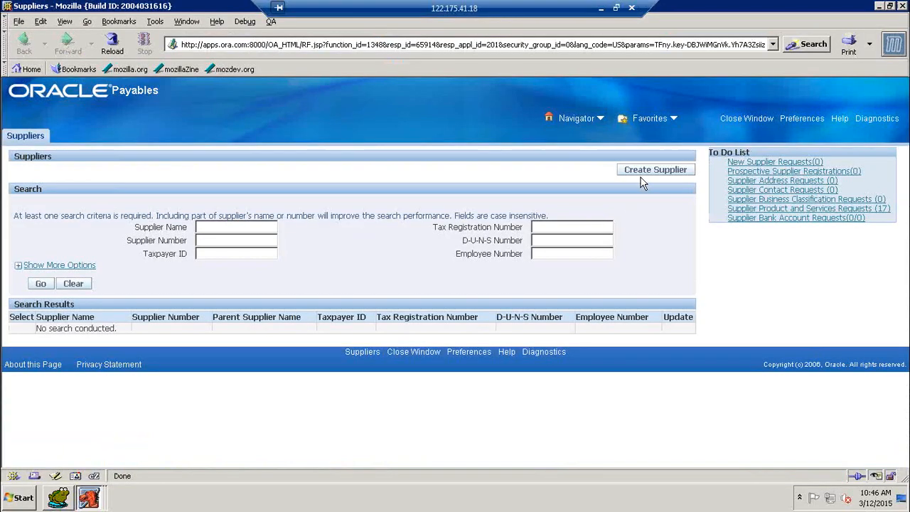
left_click(649, 173)
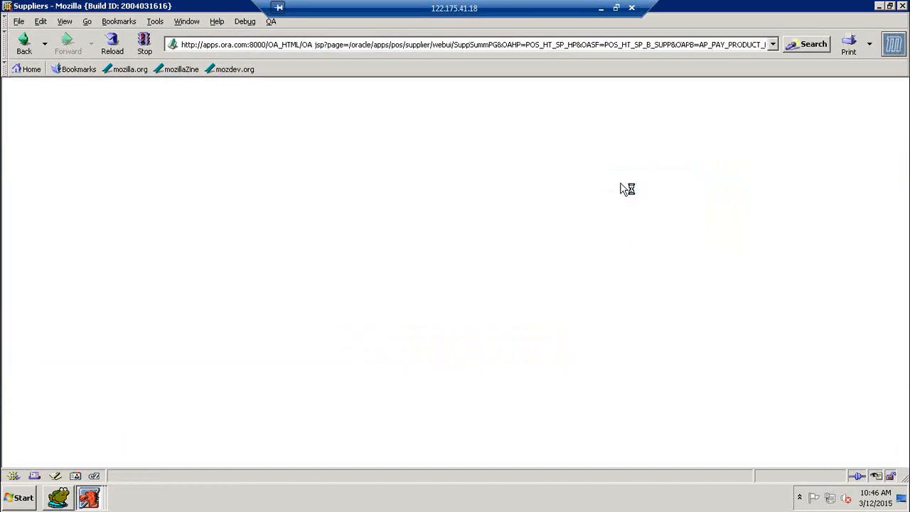
left_click(146, 206)
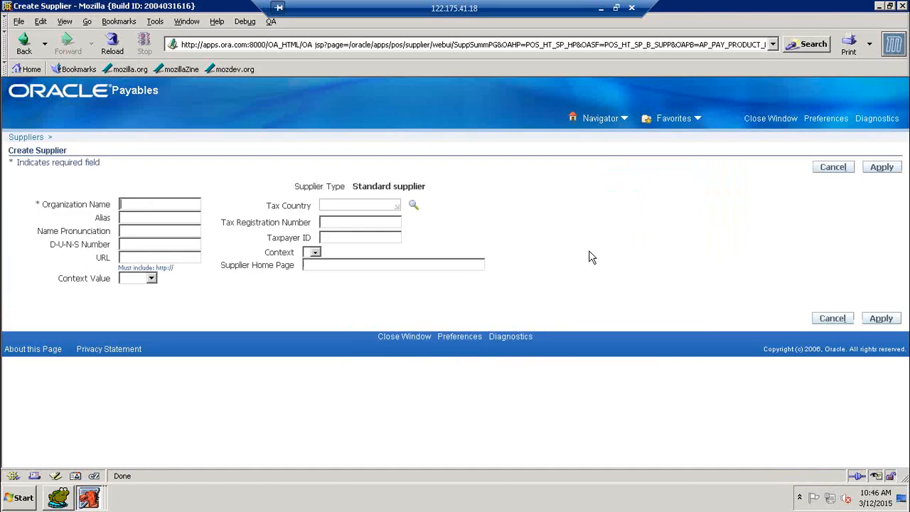
type("JPP9'Supplier - 2")
left_click(882, 168)
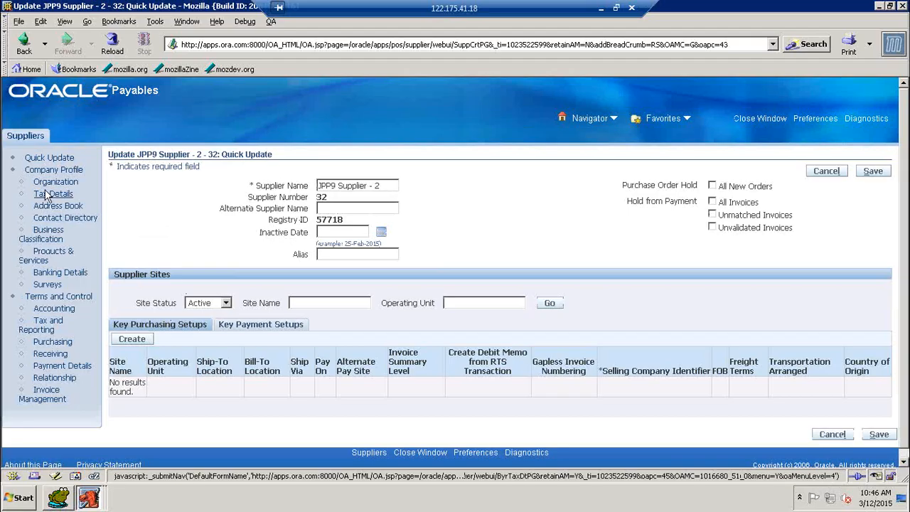
Step: Start a new address in the address book of JPP9 Supplier - 2 and set its country to India
left_click(44, 207)
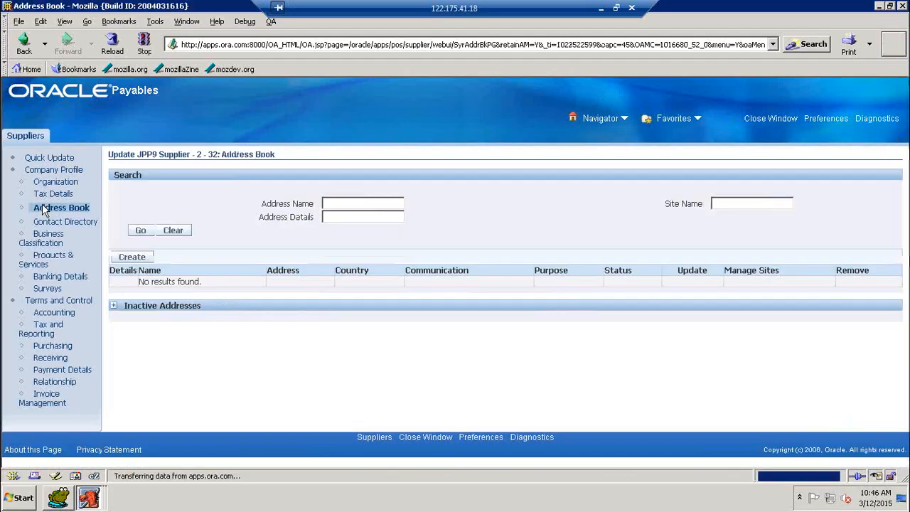
left_click(146, 259)
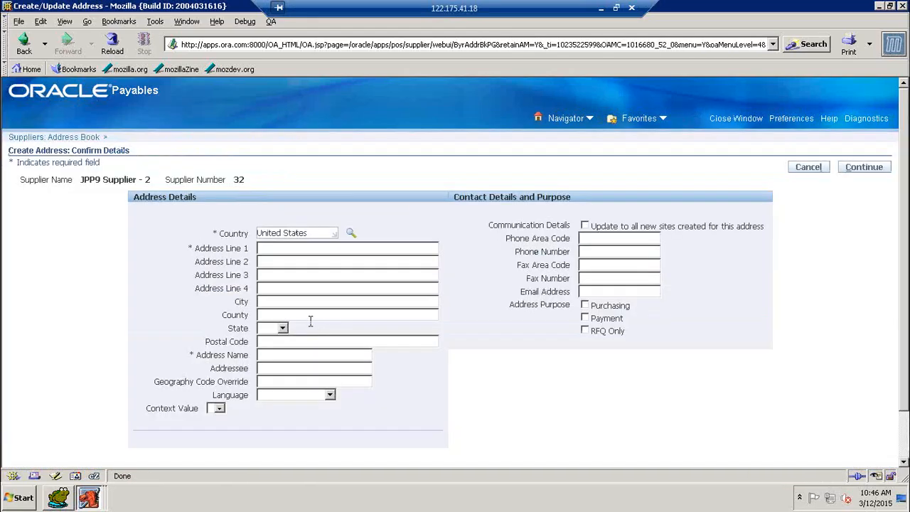
triple_click(266, 237)
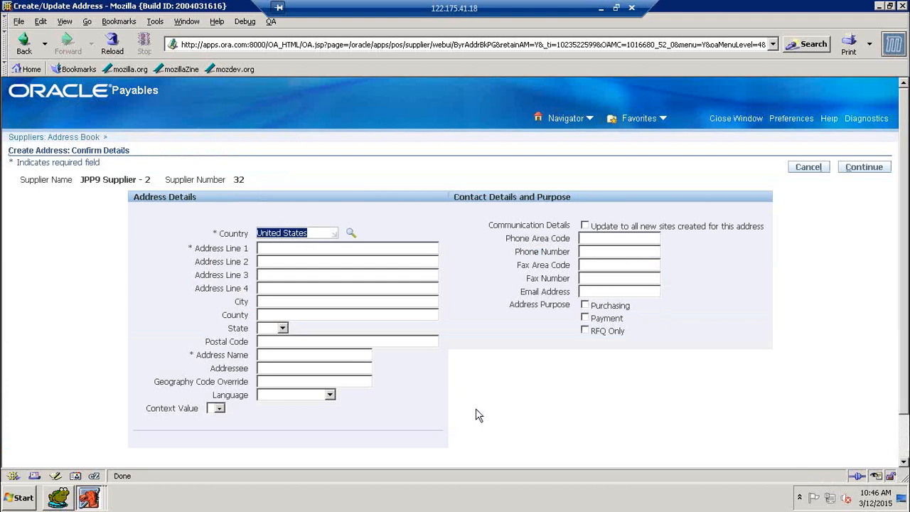
type("india")
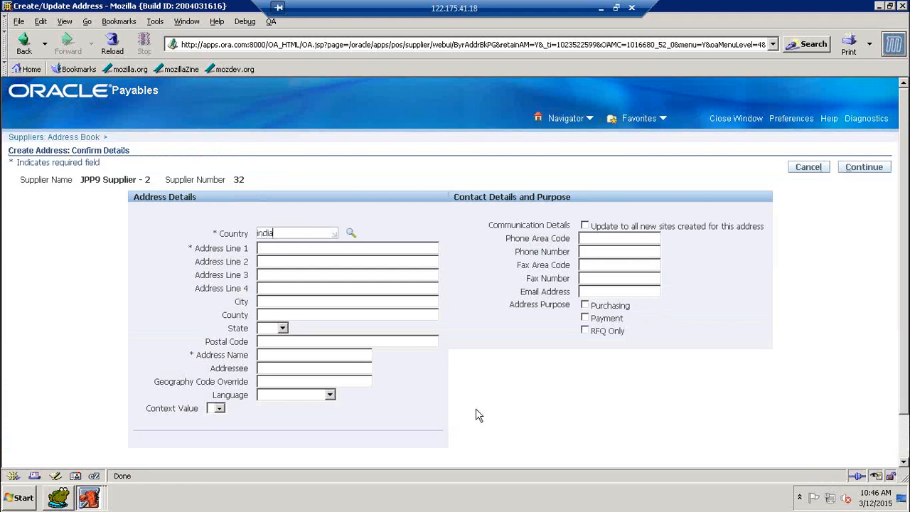
key("Tab")
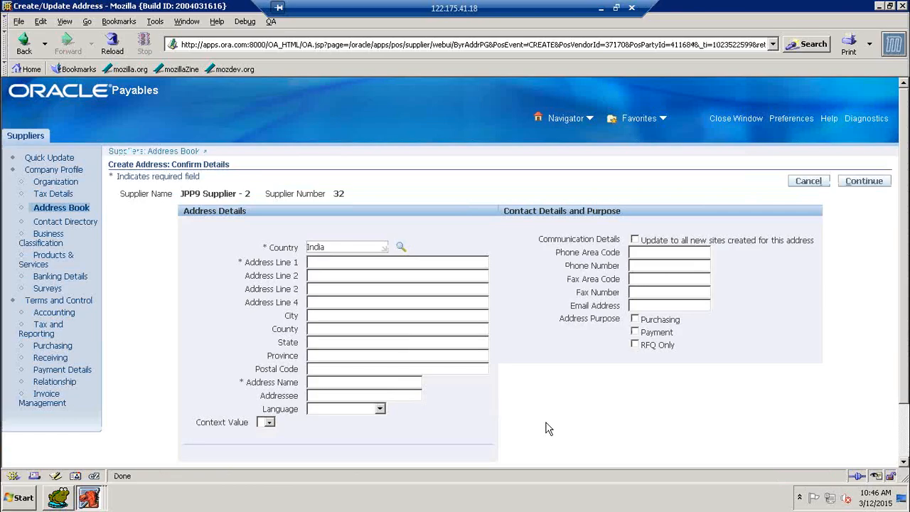
Step: Fill in the street address and city for JPP9 Supplier - 2's address, with India as the county
type("4/JP")
key("Tab")
key("Tab")
key("Tab")
type("Hyderabad")
key("Tab")
type("India")
key("Tab")
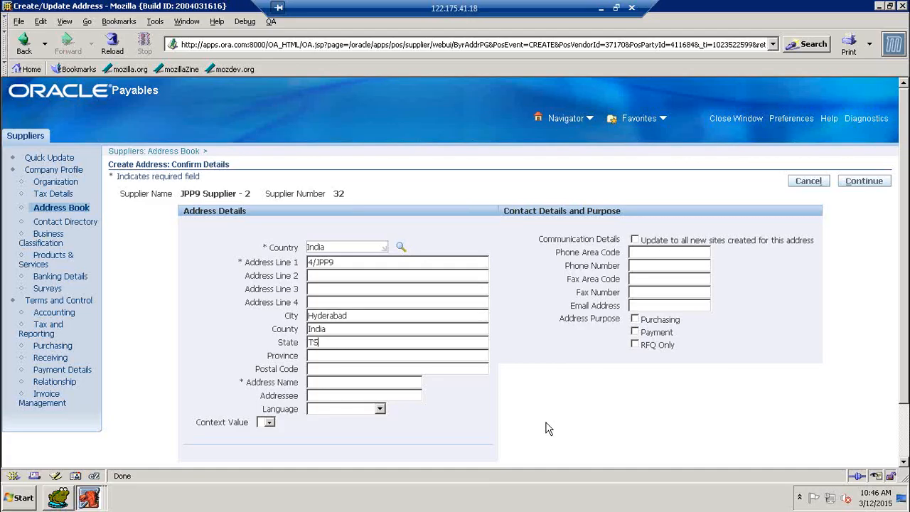
Step: Name the new address JPP9-S2-HYD and assign it the Purchasing and Payment purposes
type("1")
type("PP")
type("9-S2-HYD")
left_click(635, 320)
left_click(635, 332)
Step: Continue to site creation, letting the browser remember the values, and create the JPP9-S2-HYD site in JPP9 Cars Operating Unit
left_click(865, 182)
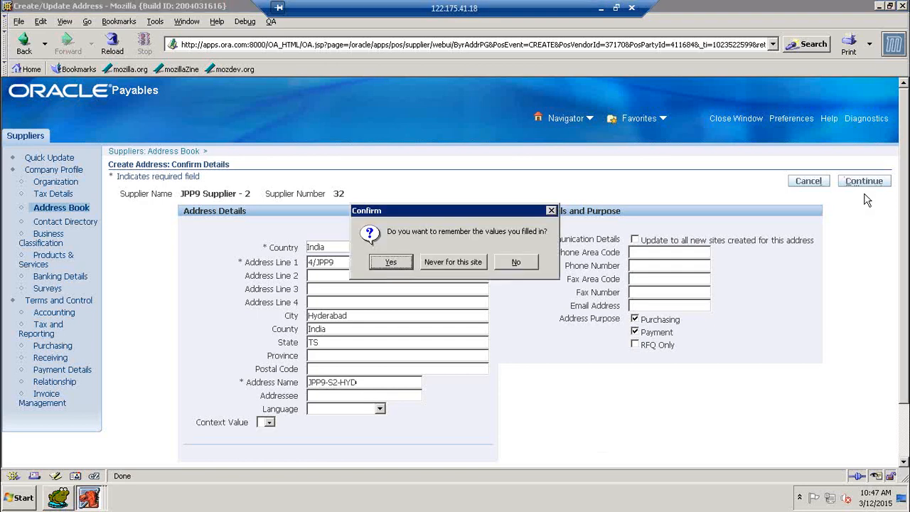
left_click(404, 263)
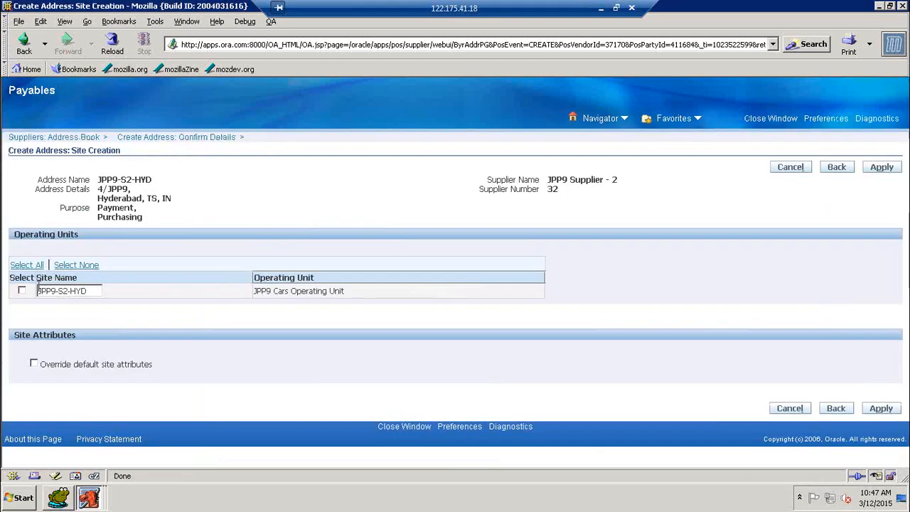
left_click(22, 291)
left_click(882, 171)
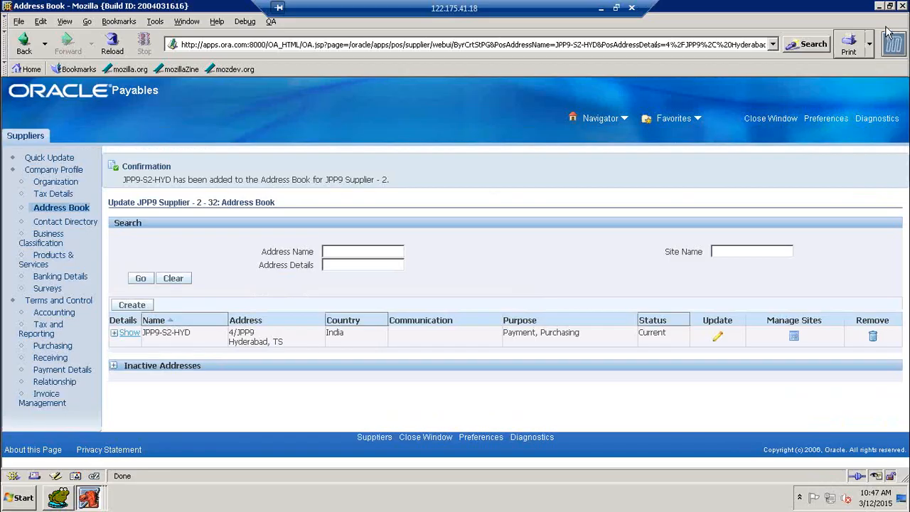
Step: Start a second address for JPP9 Supplier - 2 and set its country to India
left_click(145, 308)
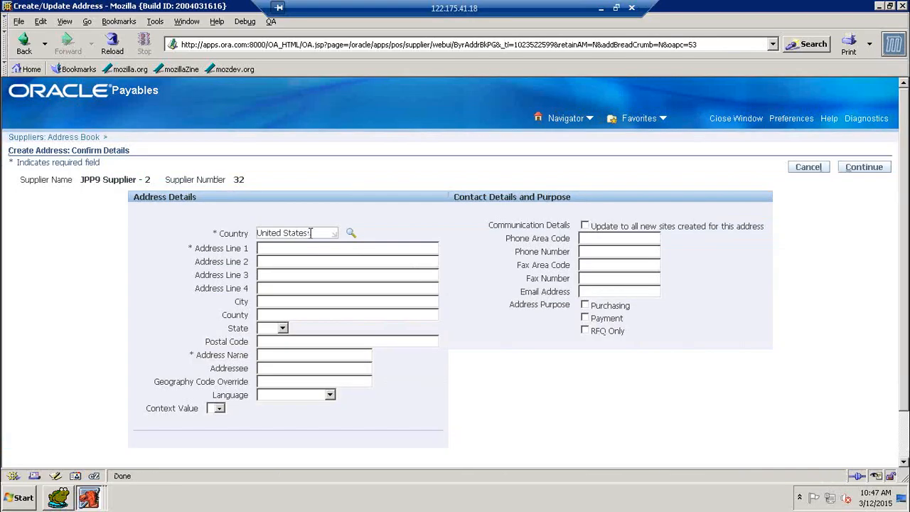
left_click_drag(310, 234, 242, 244)
type("India")
key("Tab")
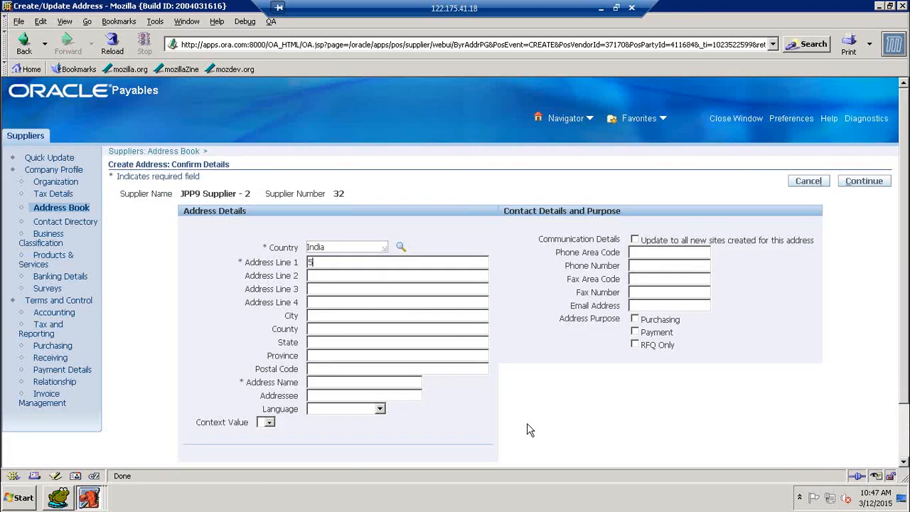
Step: Fill in the second address's street address and city, with India as the county
type("5/JPP")
key("Tab")
key("Tab")
key("Tab")
type("Bangalor")
type("India")
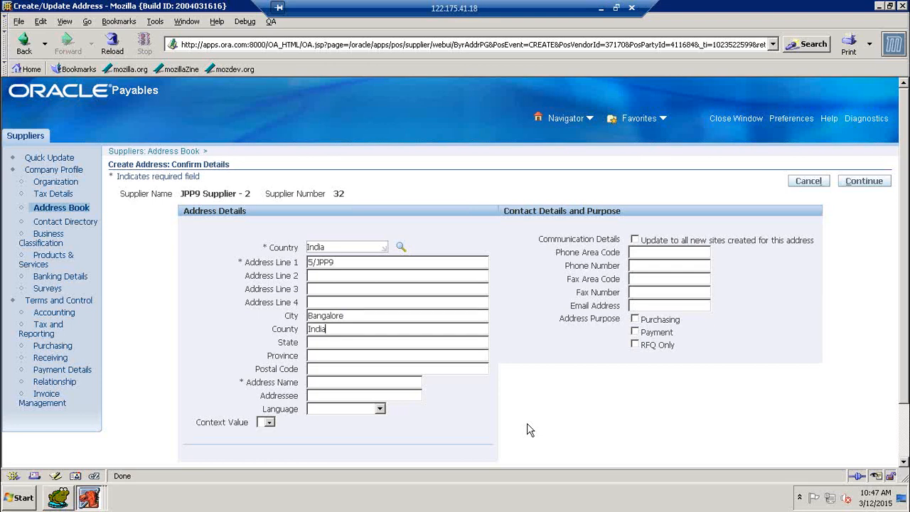
Step: Complete the address with its state, the name JPP9-S2-BGR and the Purchasing and Payment purposes
key("Tab")
key("Tab")
type("JPP9-S2-BGR")
left_click(636, 319)
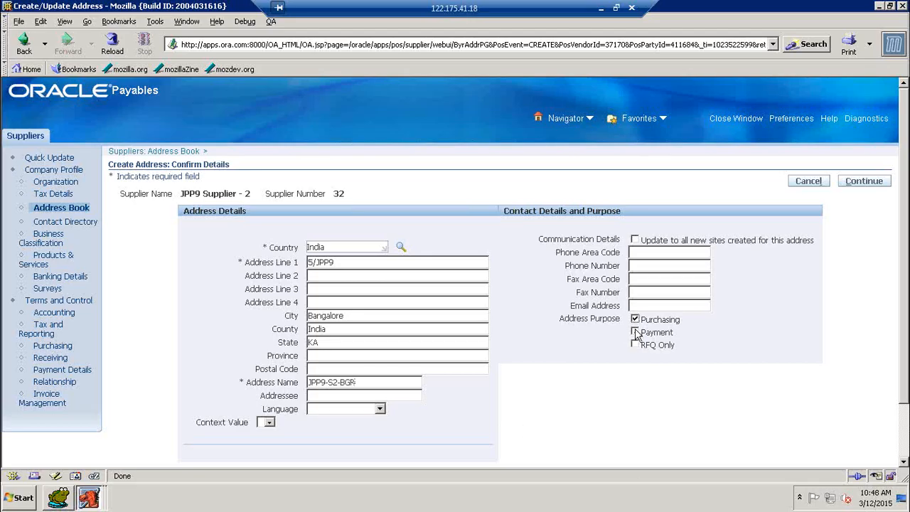
Step: Continue with the entered values remembered and create the JPP9-S2-BGR site in JPP9 Cars Operating Unit
left_click(867, 182)
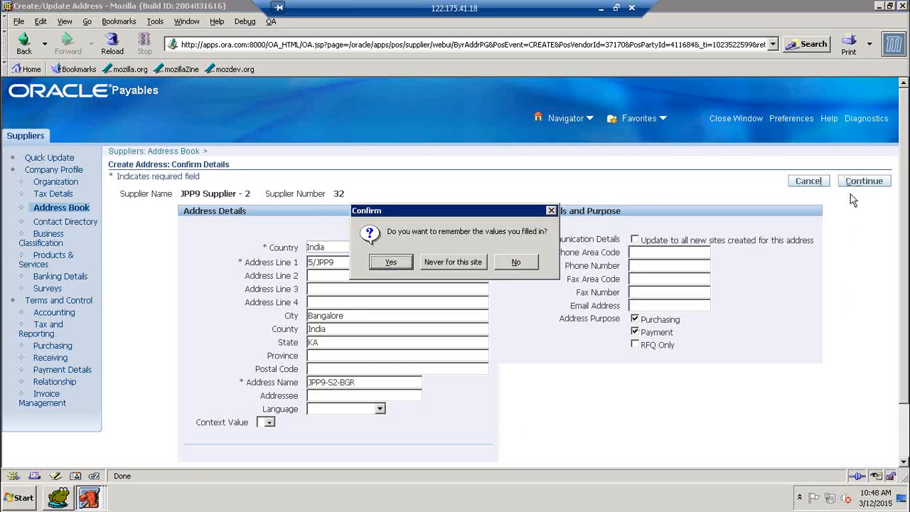
left_click(401, 262)
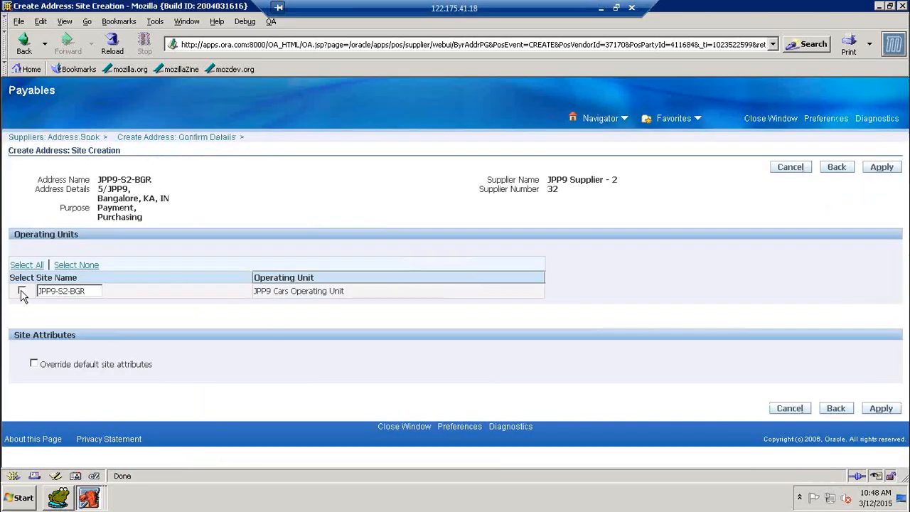
left_click(21, 291)
left_click(893, 167)
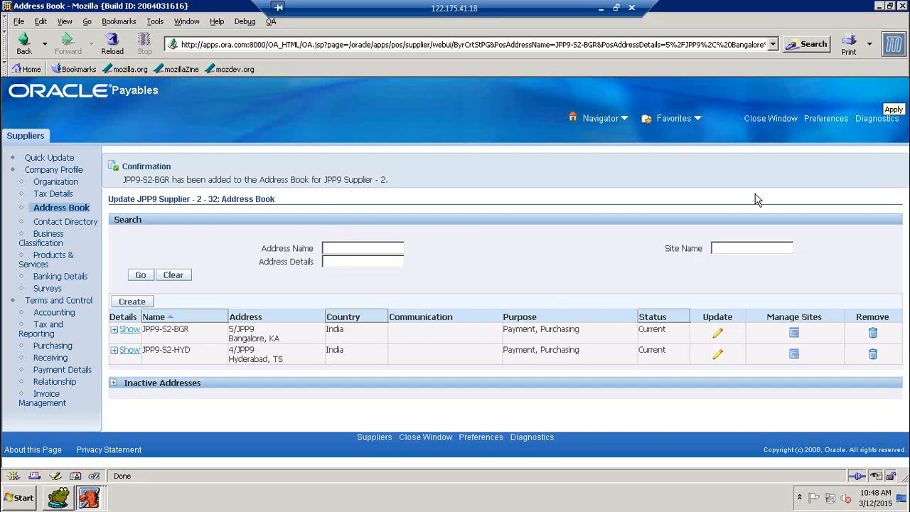
Step: Close the JPP9 Supplier - 2 page and create a standard supplier with the organization name JPP9 Supplier - 3
left_click(902, 7)
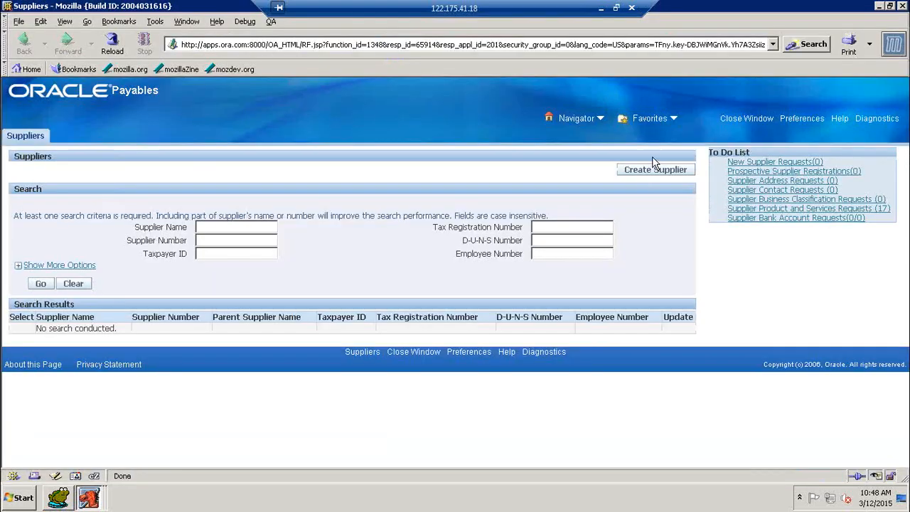
left_click(642, 172)
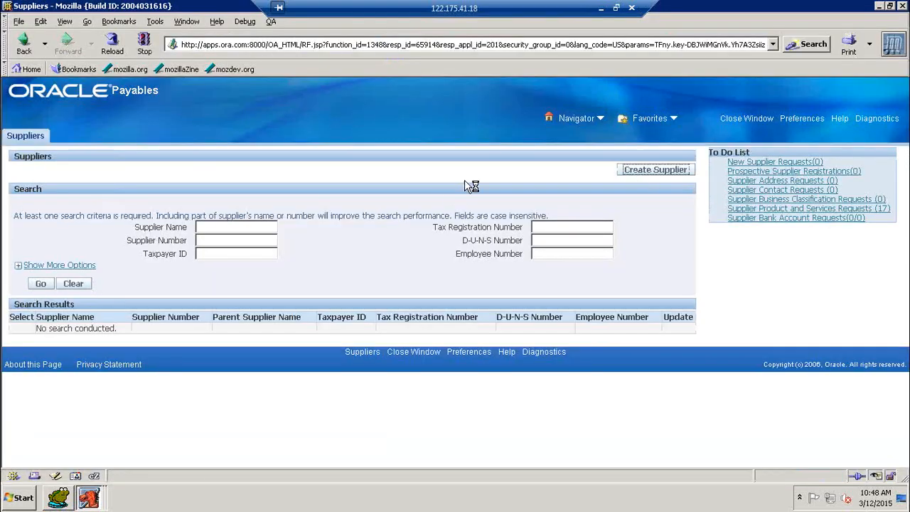
left_click(154, 206)
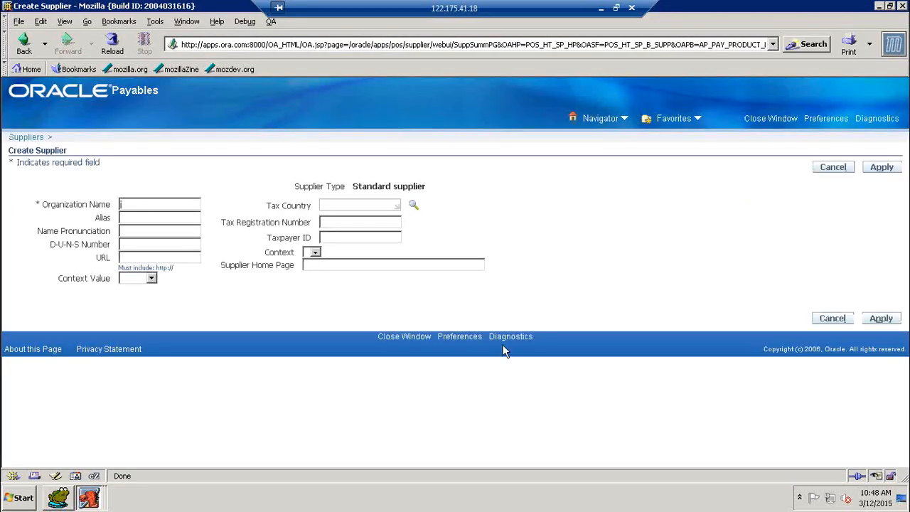
type("1")
type("PP")
type("(")
key("BackSpace")
type("9 Supplier - 3")
left_click(882, 167)
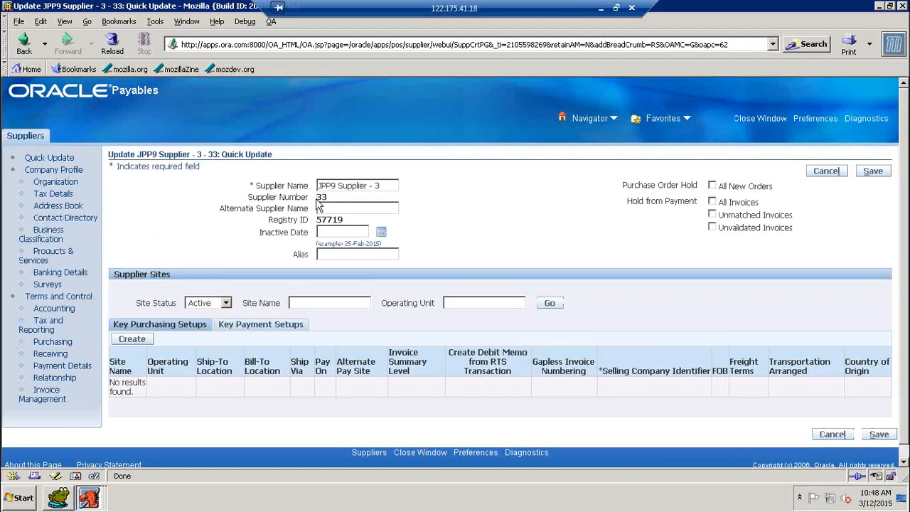
Step: Start a new address in the address book of JPP9 Supplier - 3 and set its country to India
double_click(317, 201)
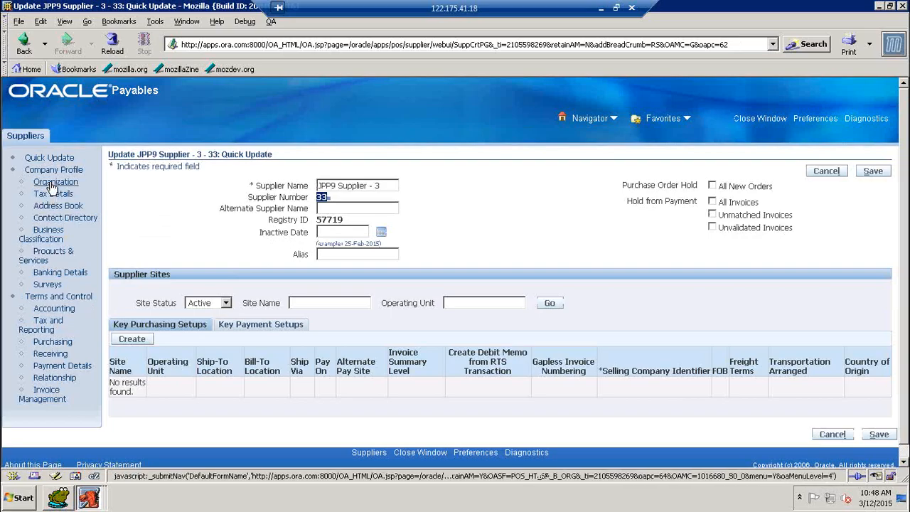
left_click(55, 206)
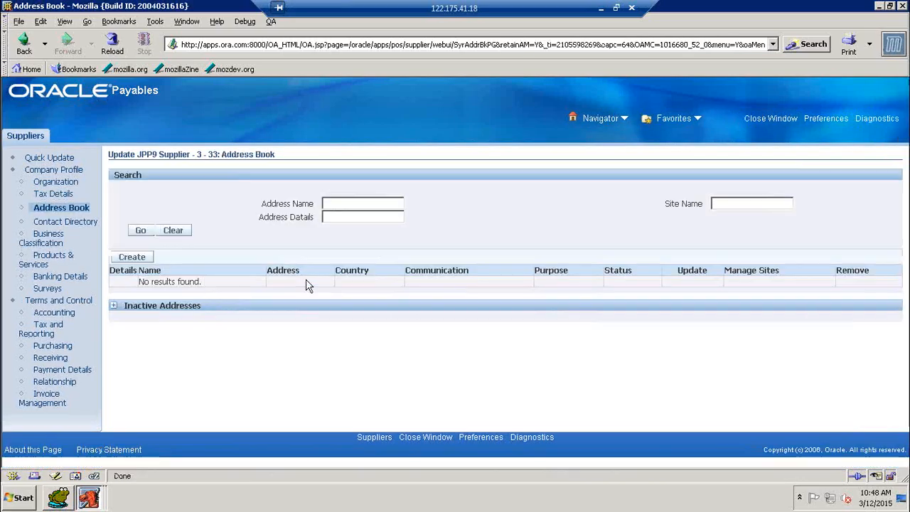
left_click(137, 257)
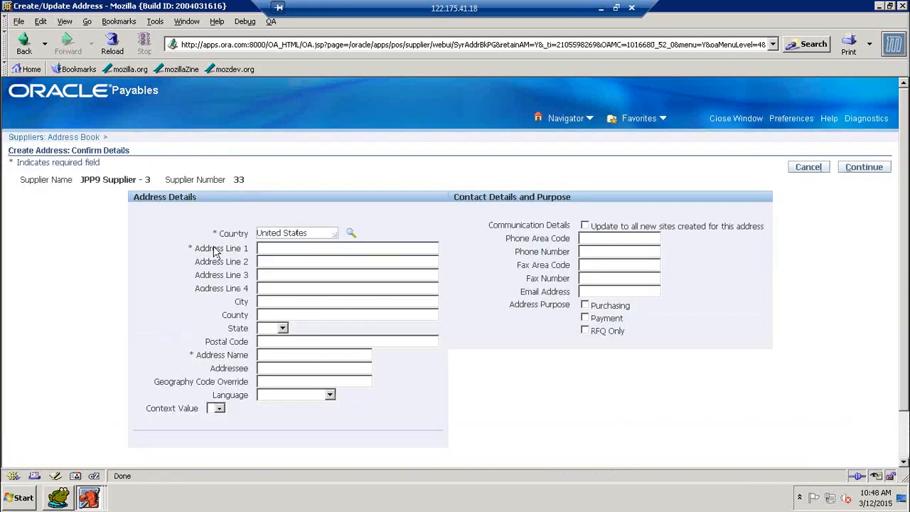
left_click_drag(319, 234, 255, 234)
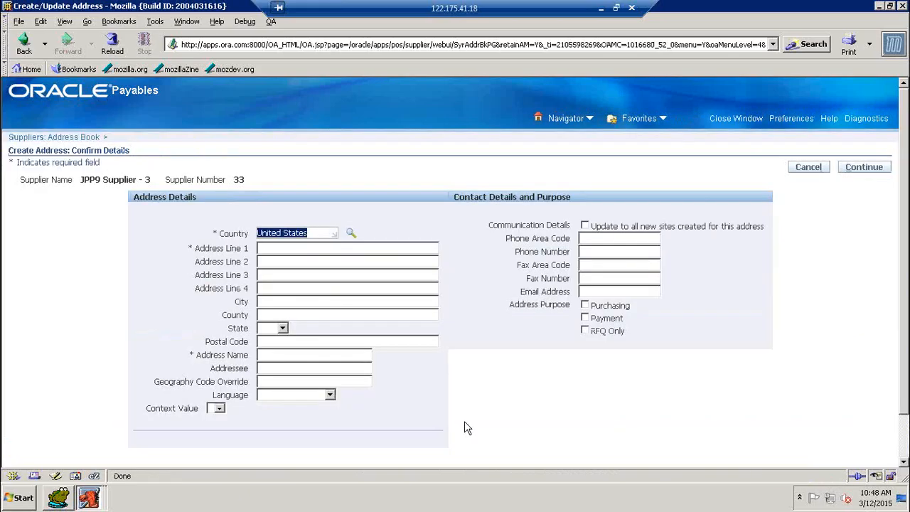
type("India")
key("Tab")
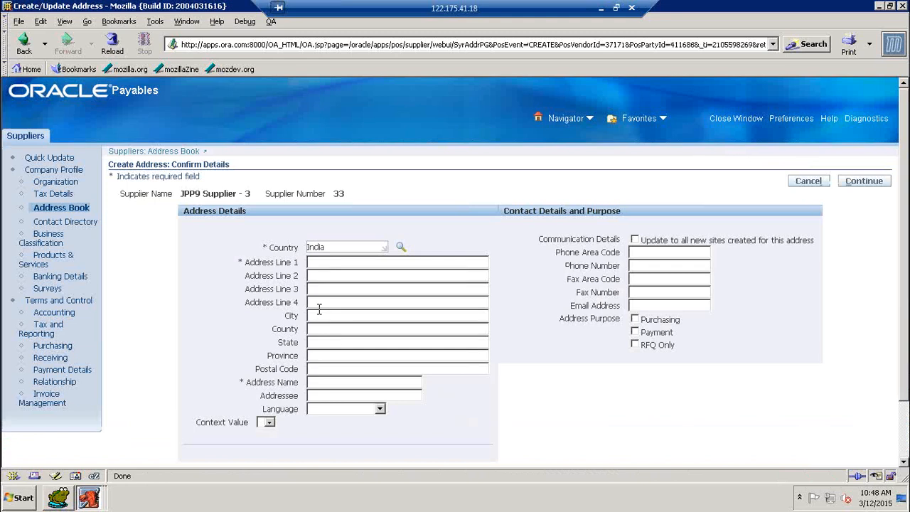
Step: Fill in the city, street address and state for JPP9 Supplier - 3's address, with India as the county
left_click(321, 313)
type("Hyderabad")
key("Tab")
type("India")
left_click(342, 265)
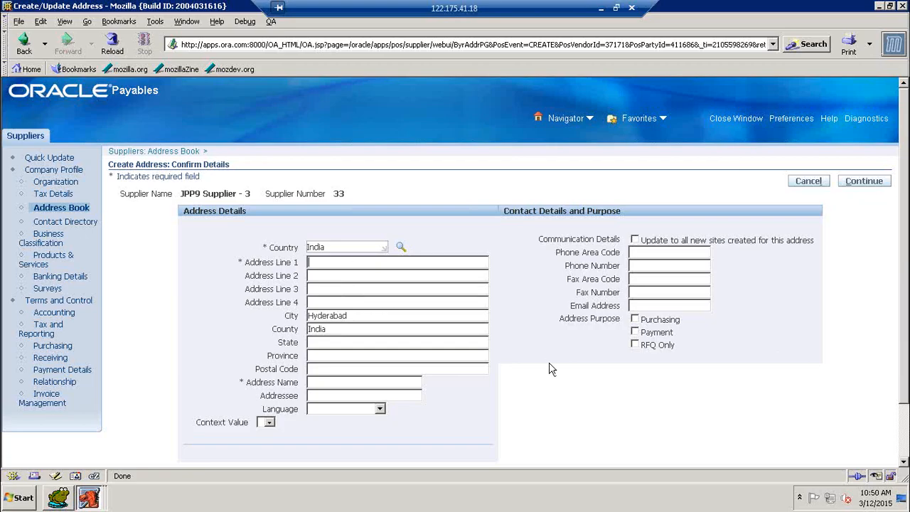
type("6/JPP9")
key("Tab")
key("Tab")
key("Tab")
key("Tab")
key("Tab")
type("AP")
Step: Name JPP9 Supplier - 3's address JPP9-S3-HYD and assign it the Purchasing and Payment purposes
key("Tab")
key("Tab")
key("Tab")
type("JPP9-S3-HYD")
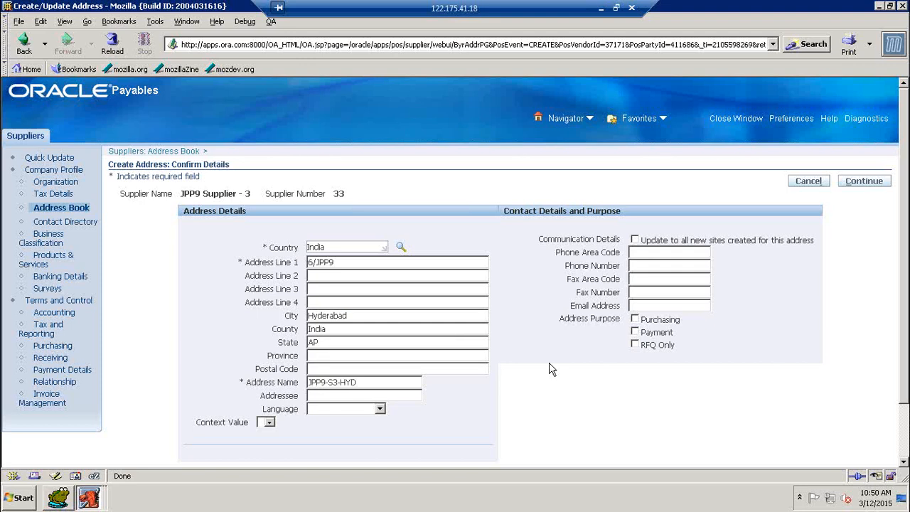
left_click(635, 319)
left_click(635, 333)
Step: Continue with the entered values remembered and create the JPP9-S3-HYD site in JPP9 Cars Operating Unit
left_click(864, 180)
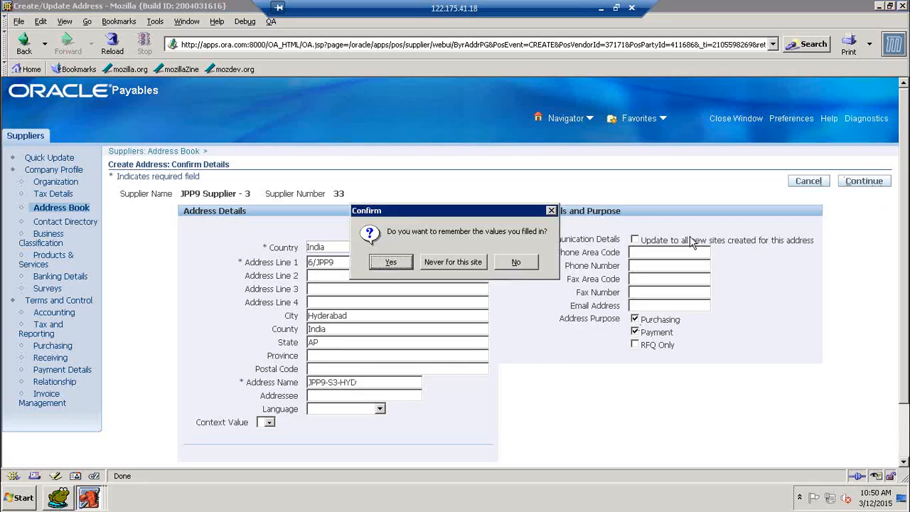
left_click(391, 263)
left_click(22, 291)
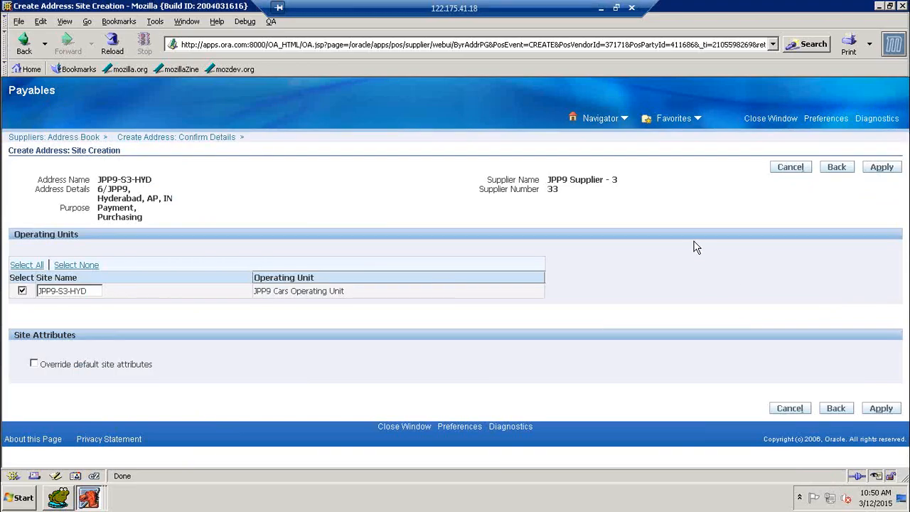
left_click(881, 168)
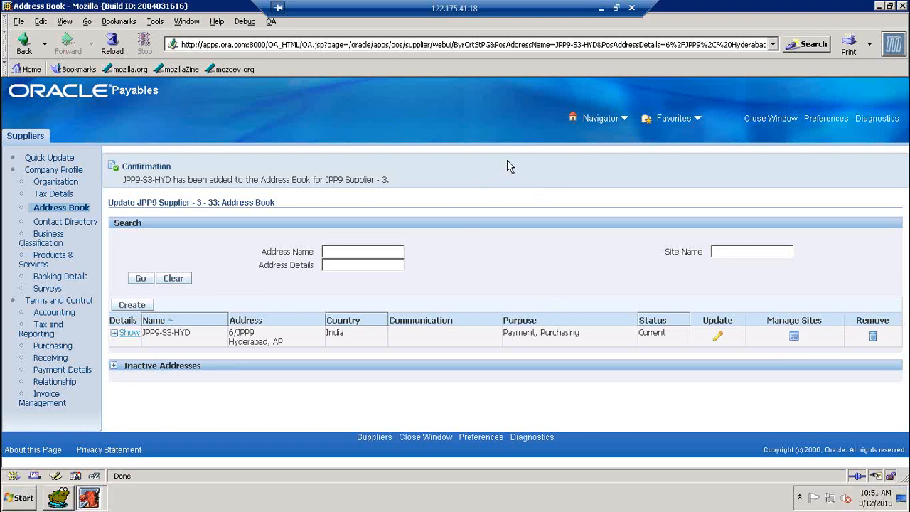
Step: Close the supplier page and open the RFQs form in query mode, ready for an RFQ number
left_click(903, 5)
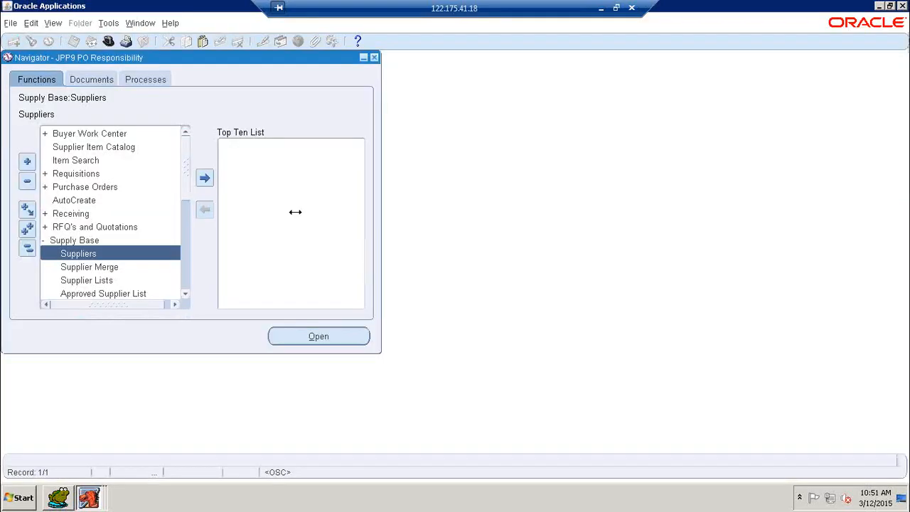
double_click(64, 241)
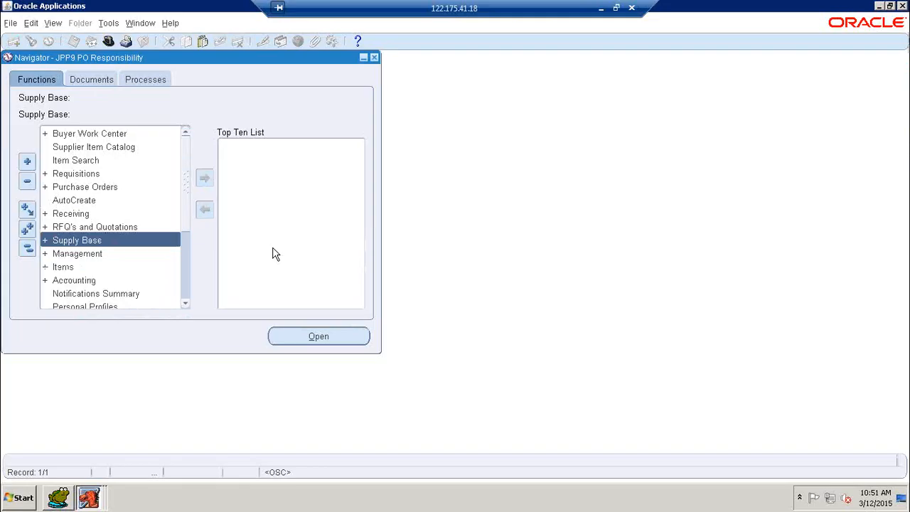
double_click(76, 227)
left_click(81, 240)
double_click(81, 240)
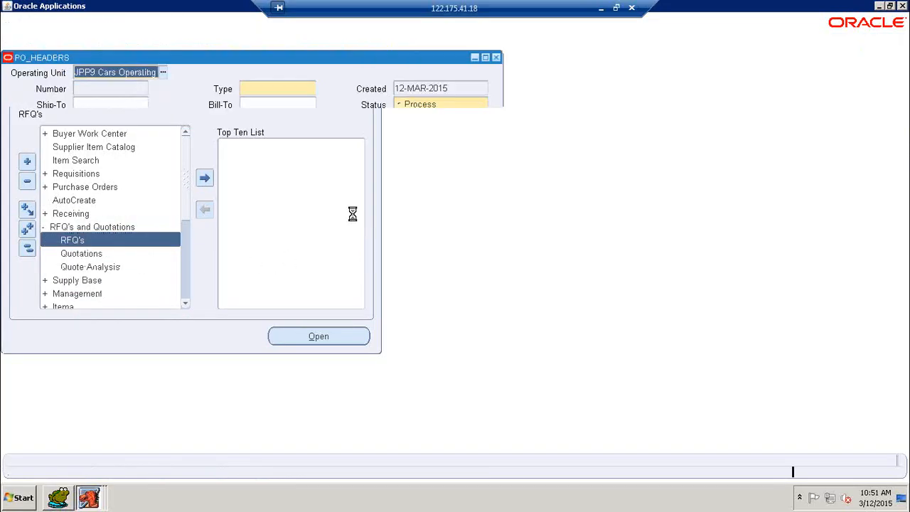
key("F11")
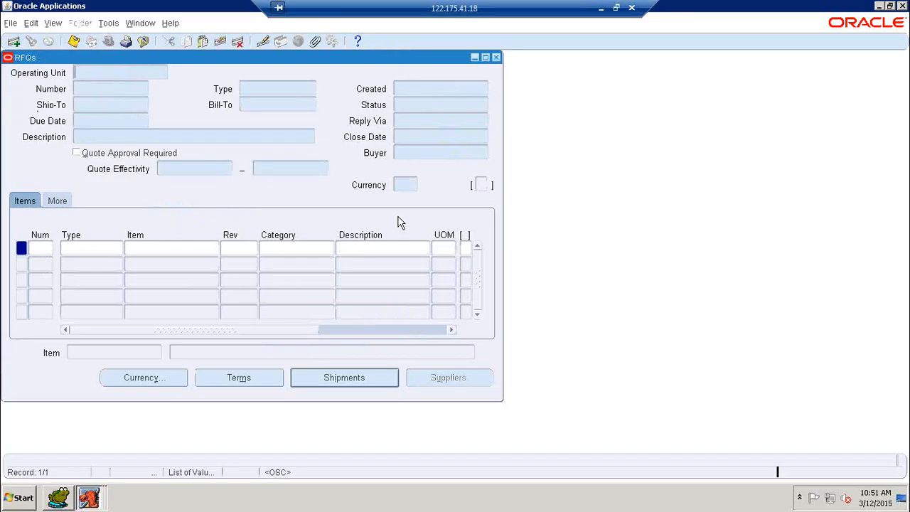
left_click(83, 86)
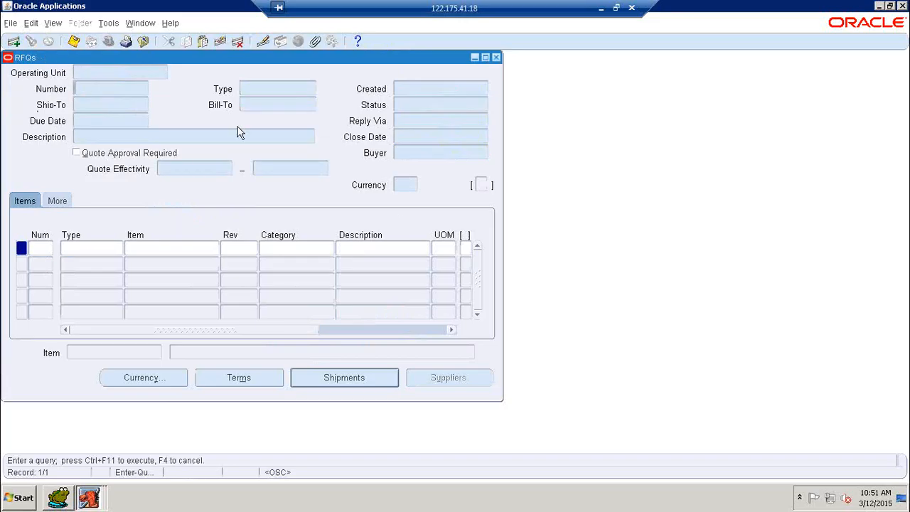
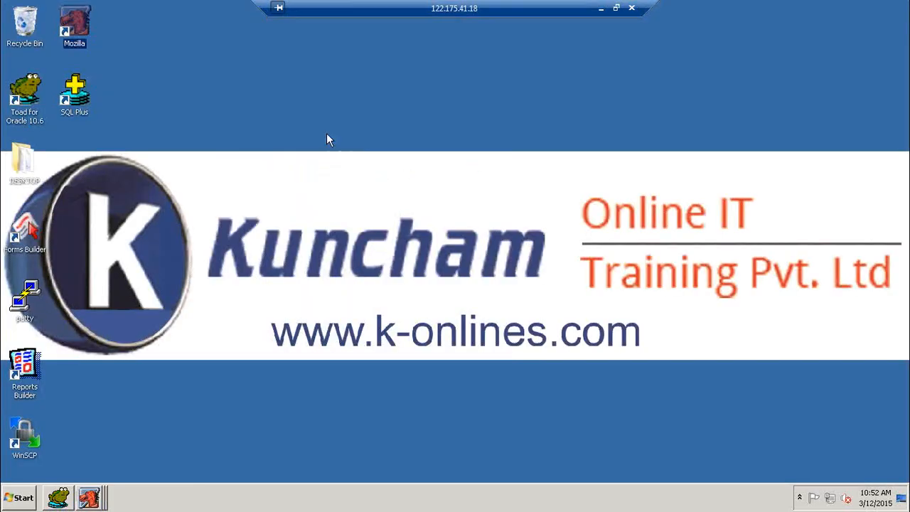
right_click(326, 133)
left_click(371, 168)
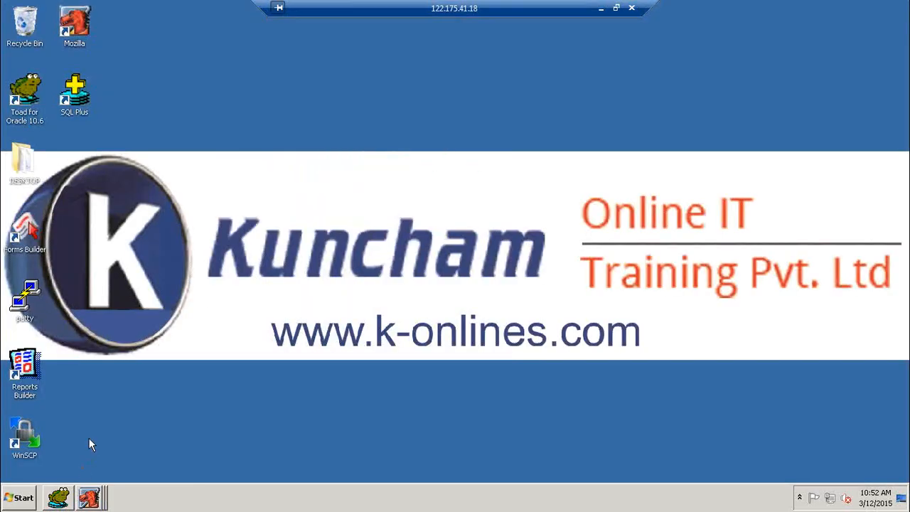
Step: Switch to Toad for Oracle and add new lines below the existing GL_CODE_COMBINATIONS query
left_click(58, 497)
scroll(346, 216, "down", 3)
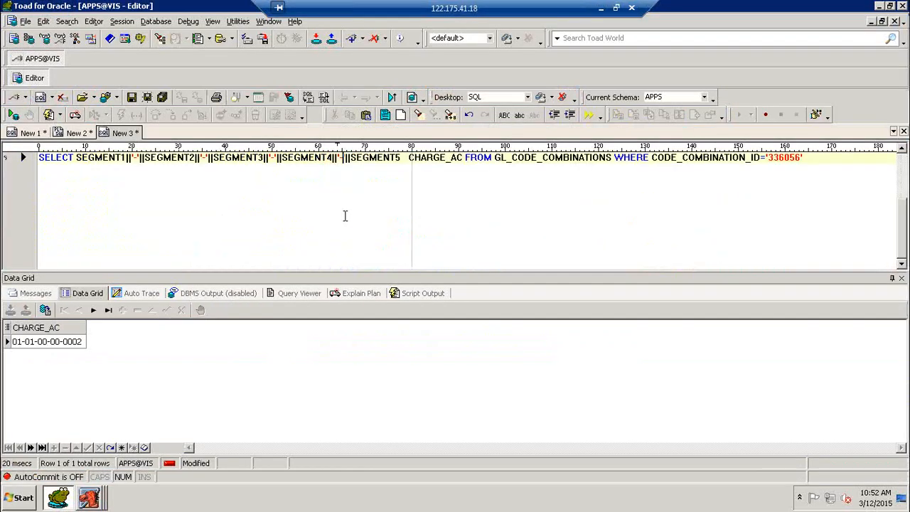
left_click(825, 178)
key("Return")
key("Return")
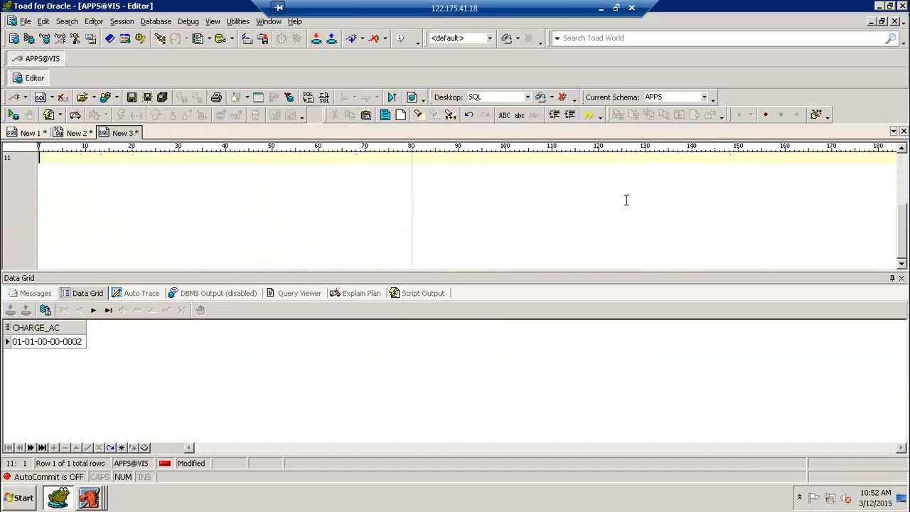
Step: Write and run the query SELECT * FROM PO_HEADERS_ALL WHERE SEGMENT1='1'
type("sele")
key("BackSpace")
key("BackSpace")
key("BackSpace")
key("BackSpace")
key("Caps_Lock")
type("SELECT * FROM ")
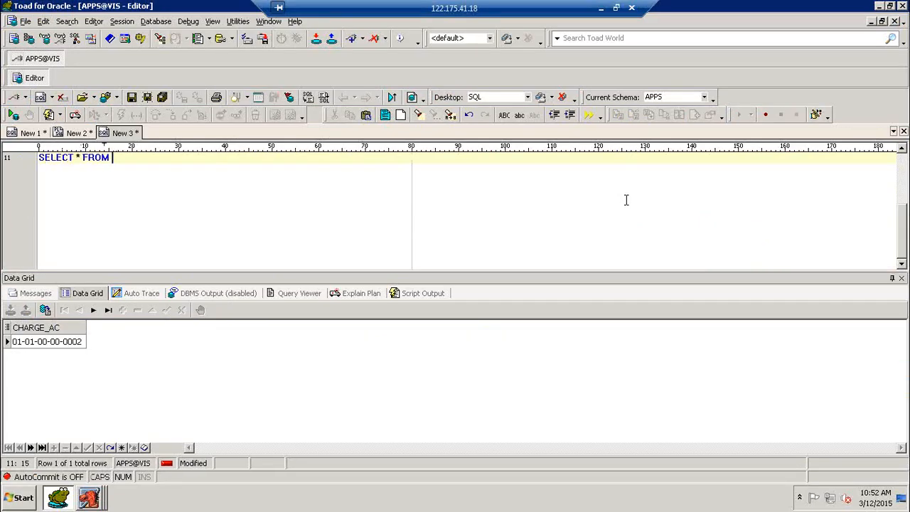
type("PO_HEADERS_ALL")
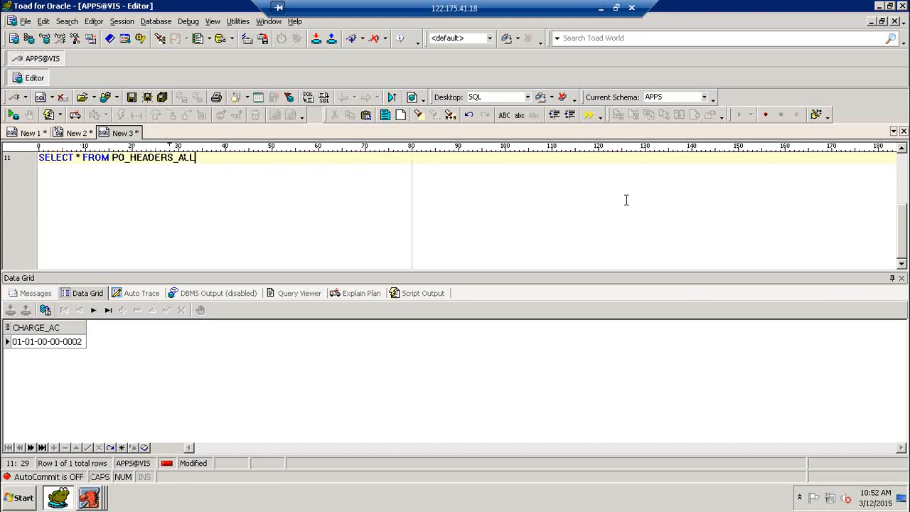
type(" WHERE SEGMENT")
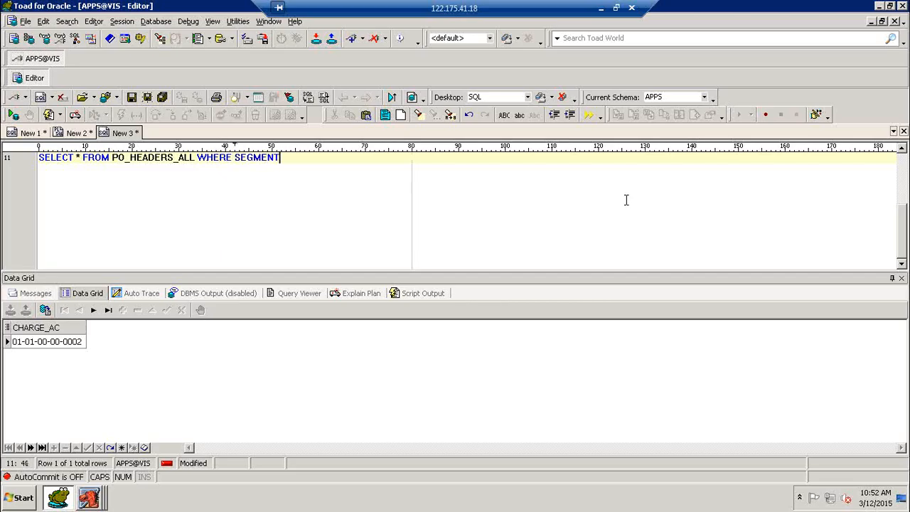
type("1='1'")
key("F9")
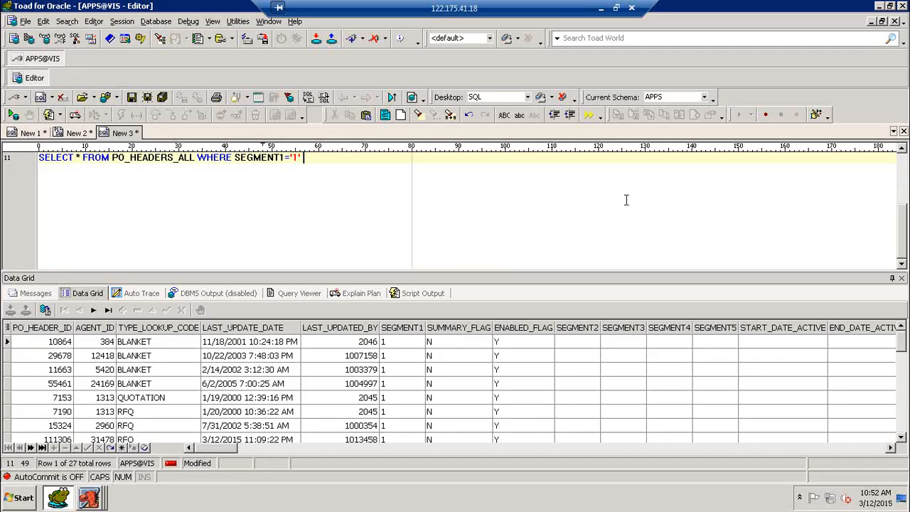
Step: Restrict the PO_HEADERS_ALL query with AND ORG_ID='7931', rerun it, and check the returned row's QUOTE_TYPE_LOOKUP_CODE
type("AND O")
type("RG_ID='7931")
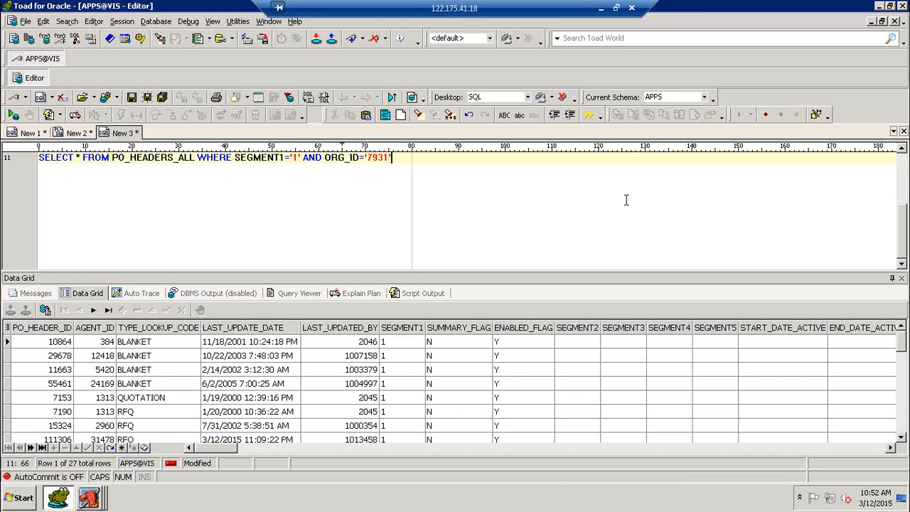
key("F9")
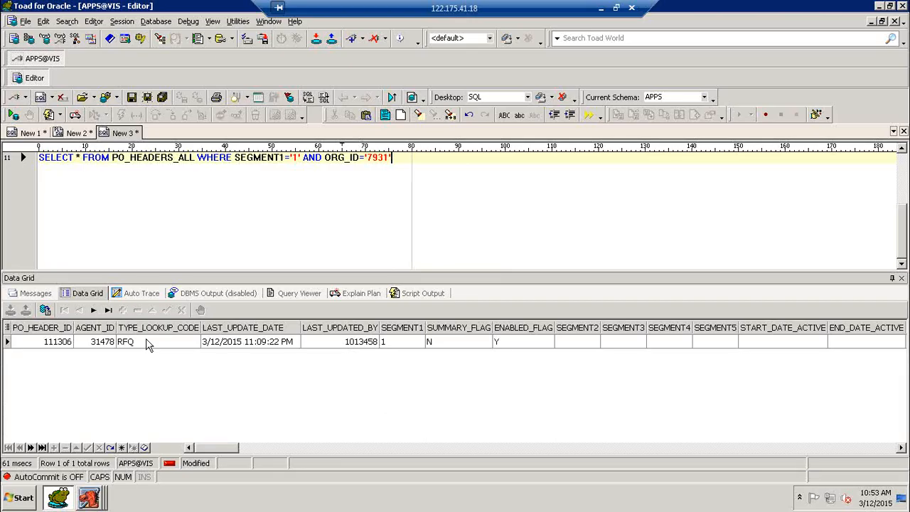
left_click_drag(222, 449, 404, 439)
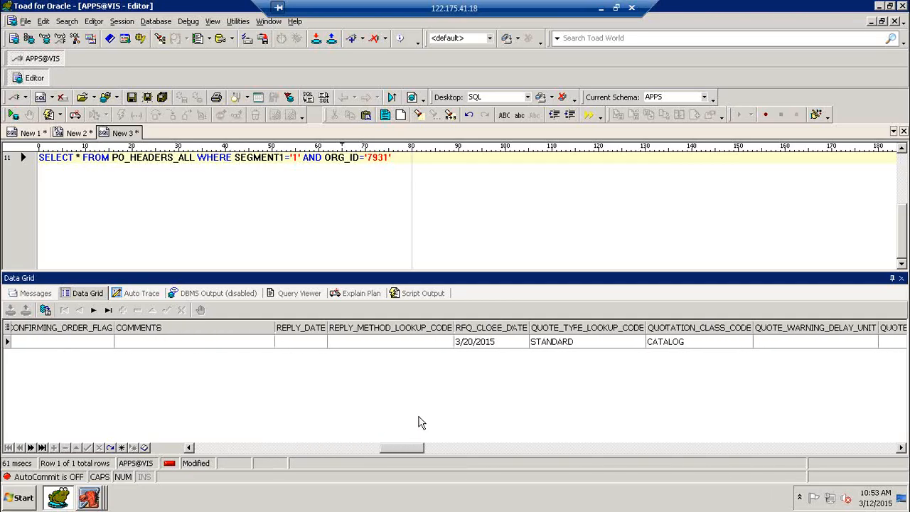
left_click(559, 342)
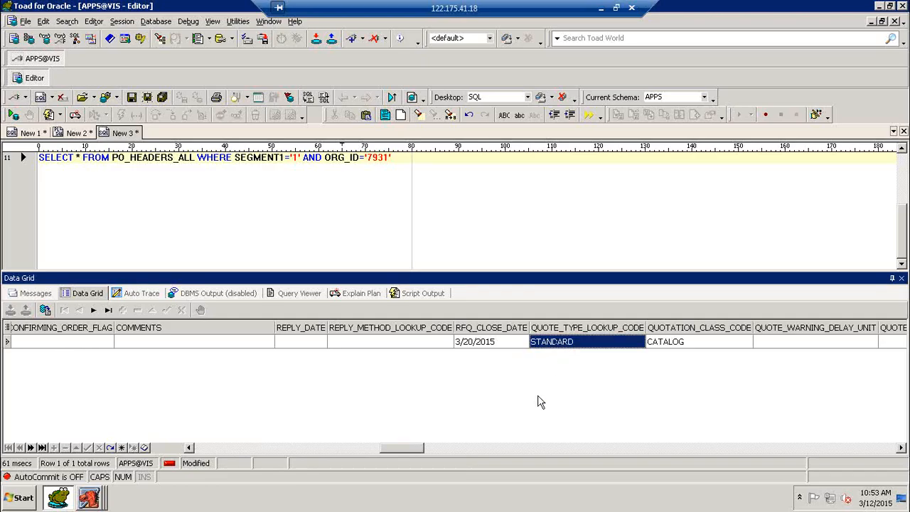
Step: Add new lines below the PO_HEADERS_ALL query, then check the RFQ's item line in Oracle Applications and return to Toad
left_click(423, 158)
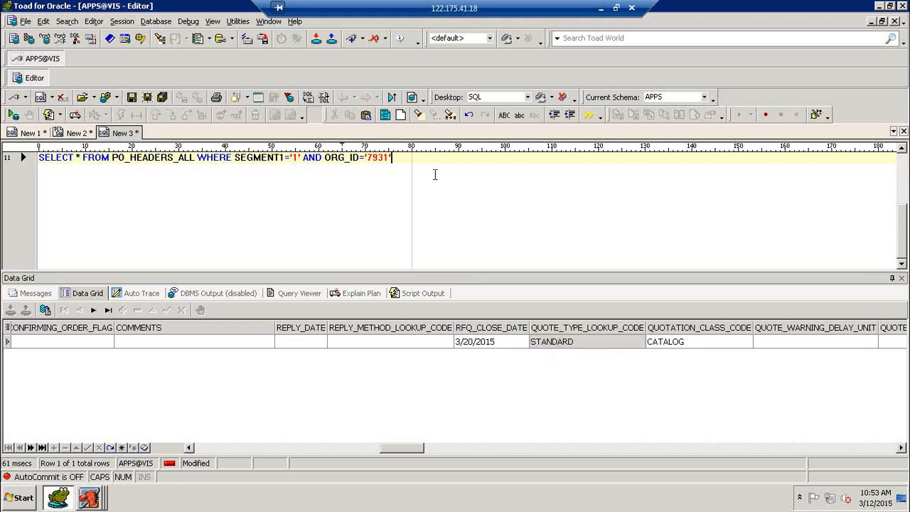
key("Return")
key("Return")
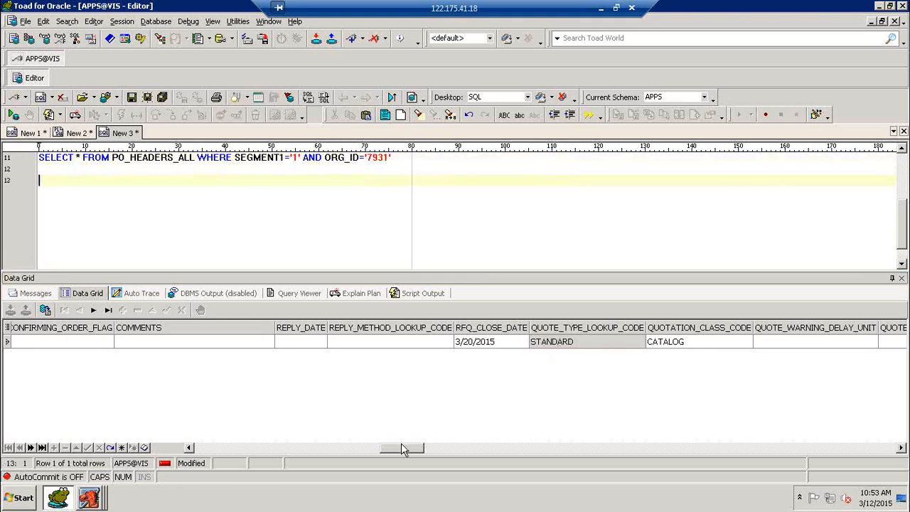
left_click_drag(401, 448, 193, 447)
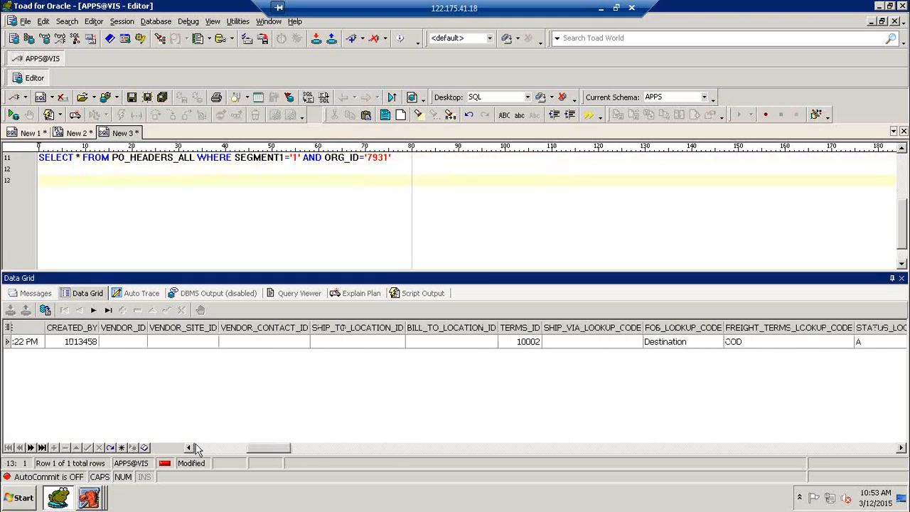
left_click(100, 502)
left_click(116, 471)
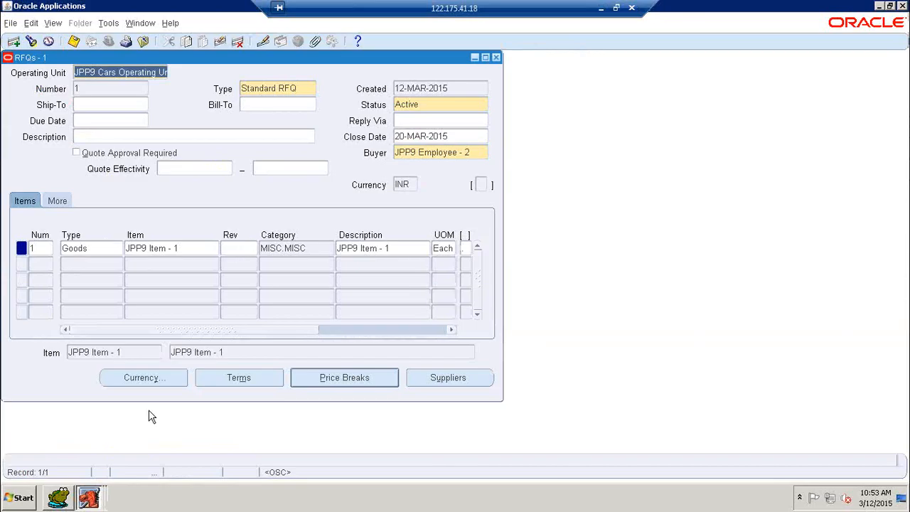
left_click(61, 498)
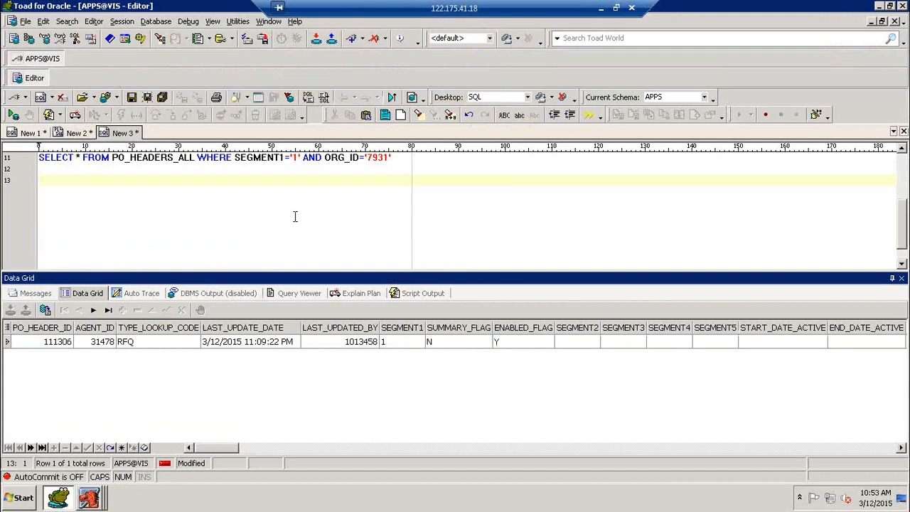
Step: Write and run the query SELECT * FROM PO_LINES_ALL WHERE PO_HEADER_ID='111306'
type("S")
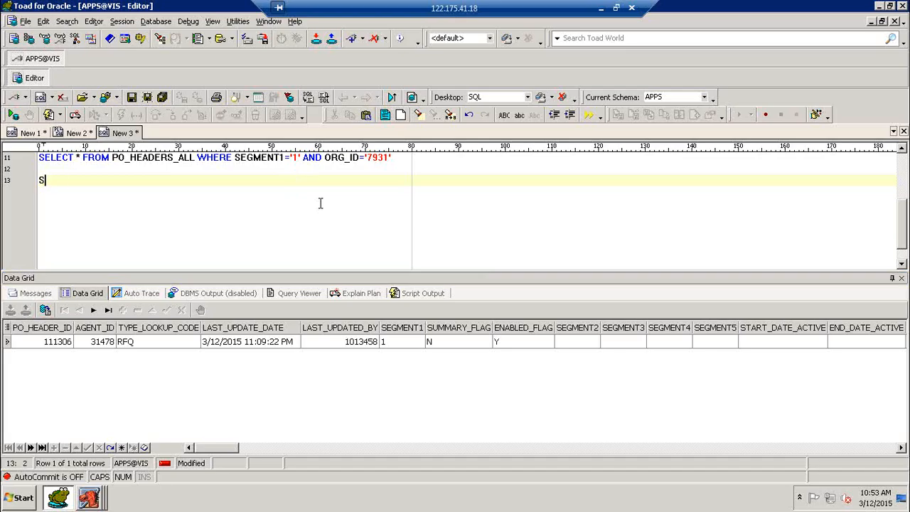
type("ELECT * FROM ")
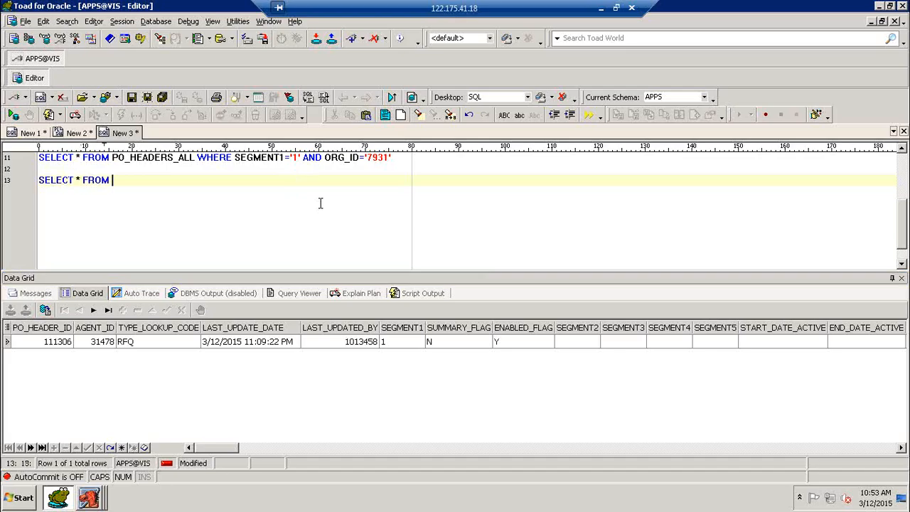
type("PO_LINES_ALL WHERE P")
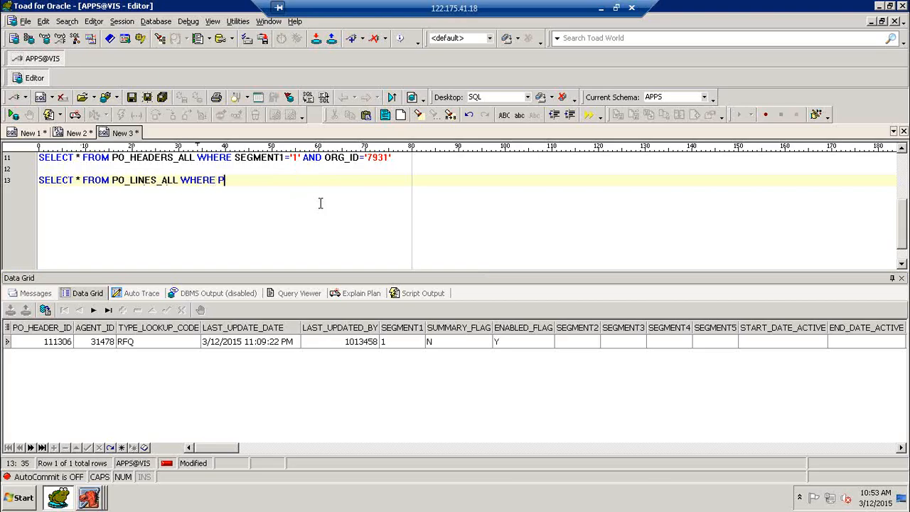
type("O_HEADER_ID='1113")
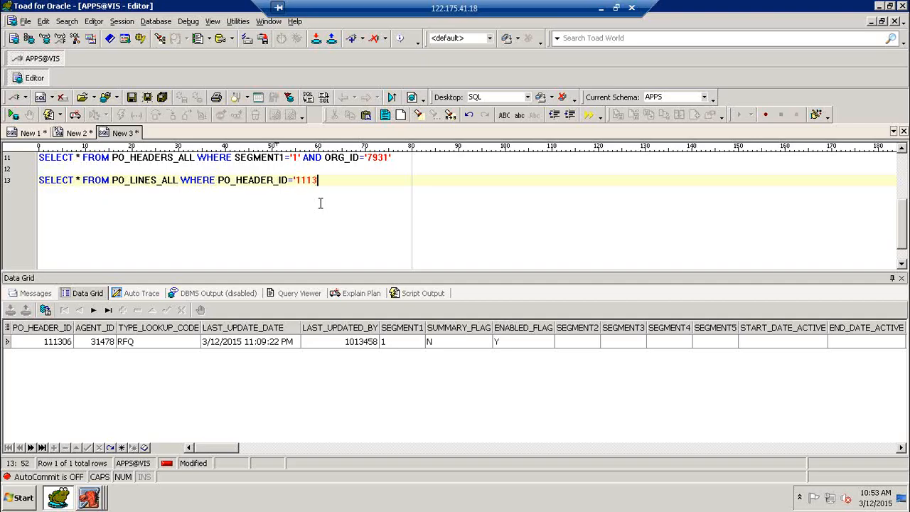
type("06'")
key("F9")
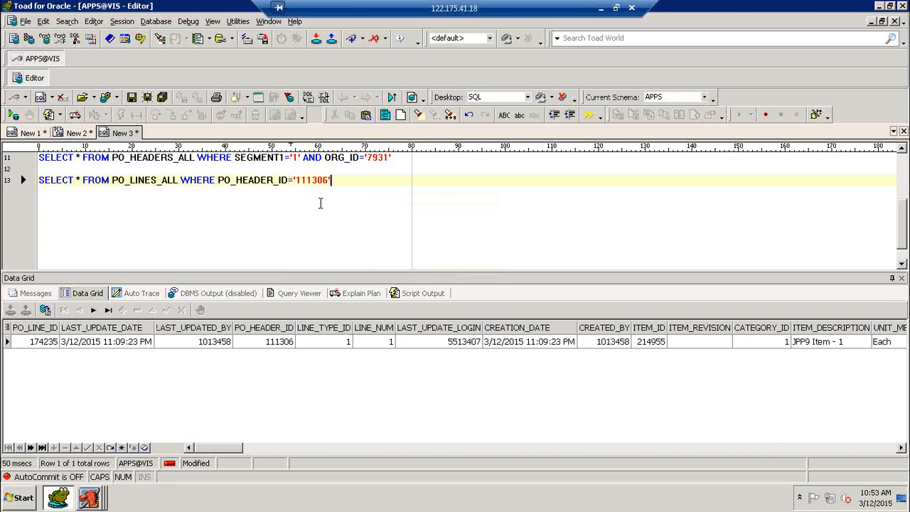
Step: Inspect the ITEM_DESCRIPTION and ITEM_ID values of the returned RFQ line
left_click_drag(229, 449, 250, 448)
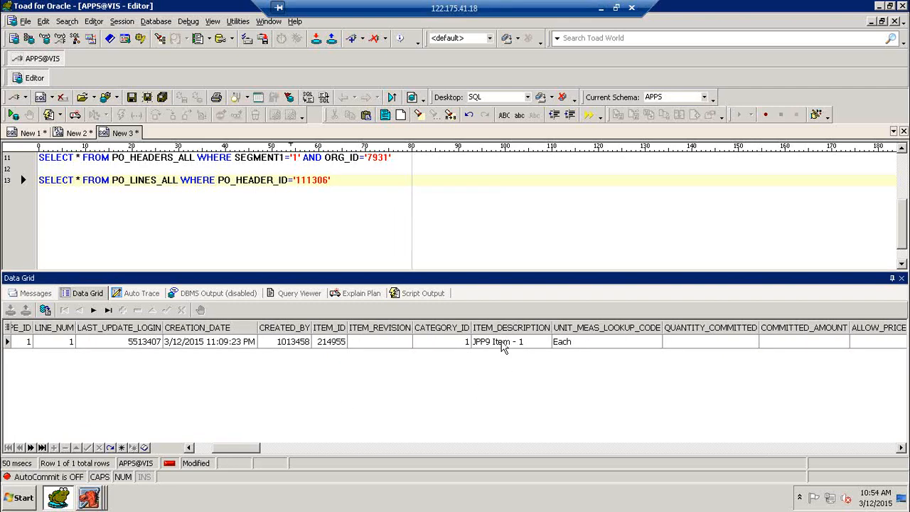
left_click(503, 343)
left_click(335, 342)
Step: Below the PO_LINES_ALL query, begin SELECT * FROM PO_LINE_LOCATIONS_ALL with a WHERE condition on PO_LINE_ID
left_click(356, 197)
key("Return")
key("Return")
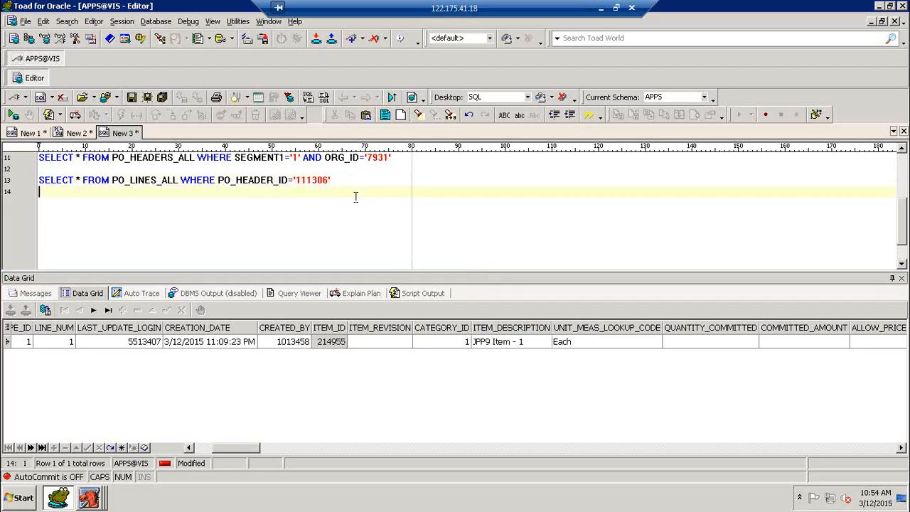
type("SELEC")
key("BackSpace")
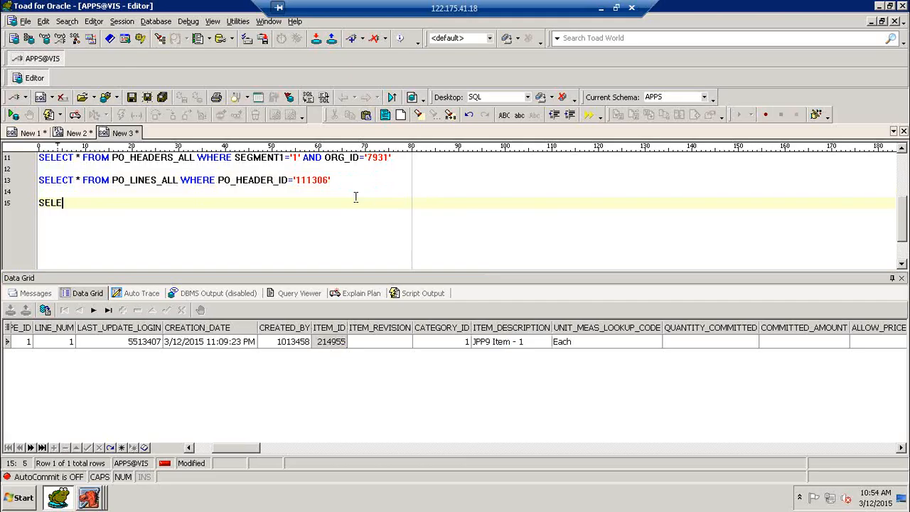
type("CT * FROM PO")
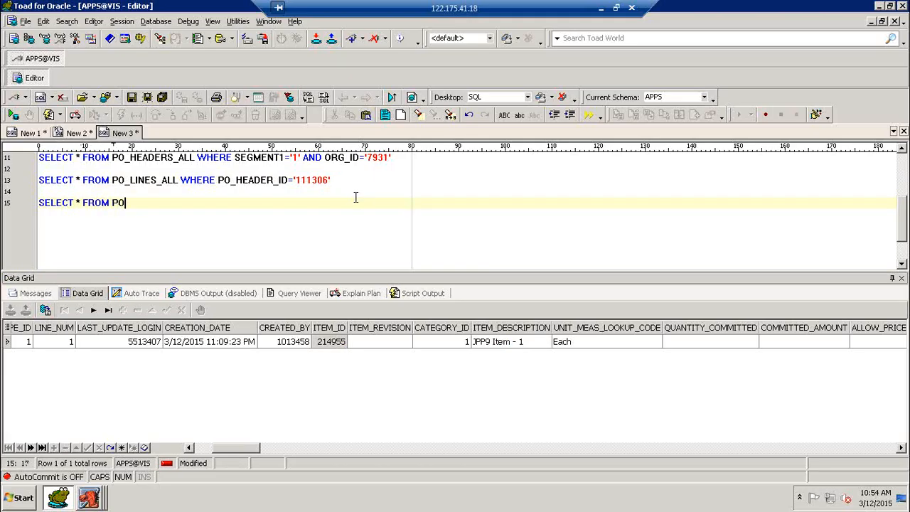
type("_LINE_LOCATIONS_AL")
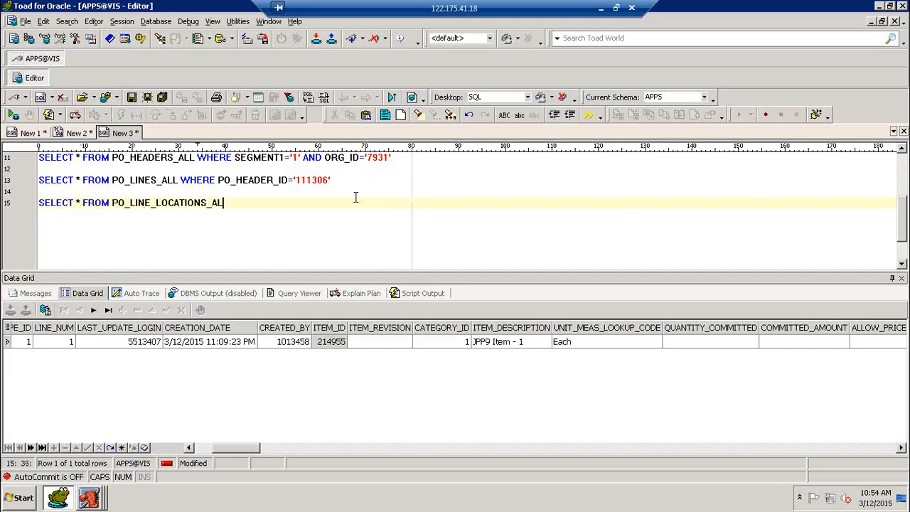
type("L WHERE PO_LINE_ID")
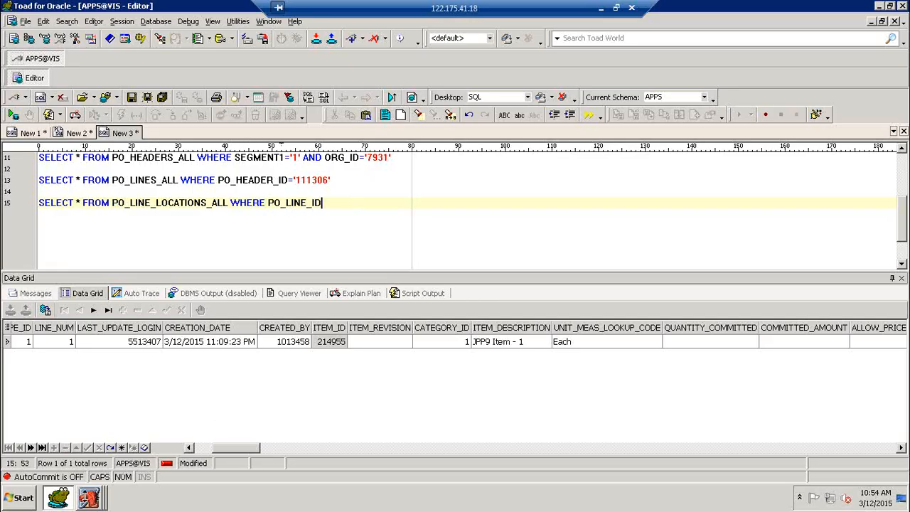
Step: Switch to Oracle Applications, open the RFQ line's price breaks in view beside the header, and return to Toad
left_click(89, 498)
left_click(71, 468)
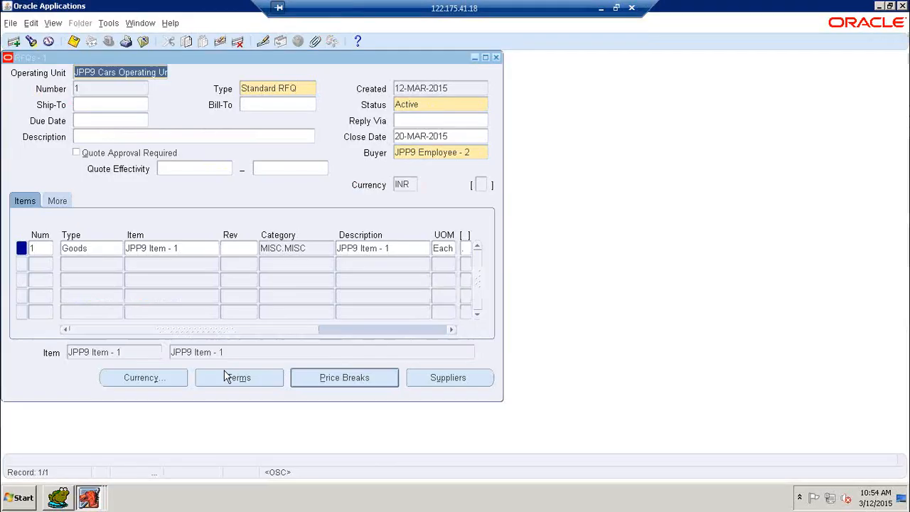
left_click(349, 385)
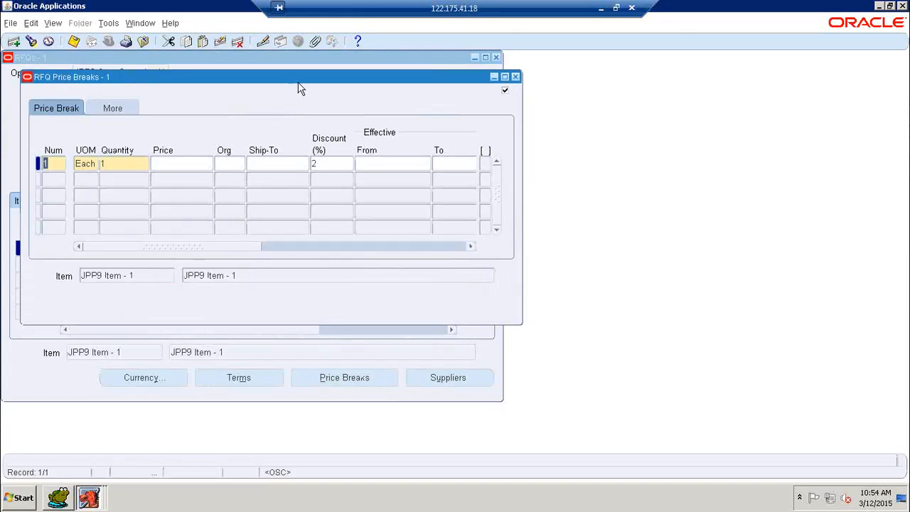
left_click_drag(299, 82, 489, 110)
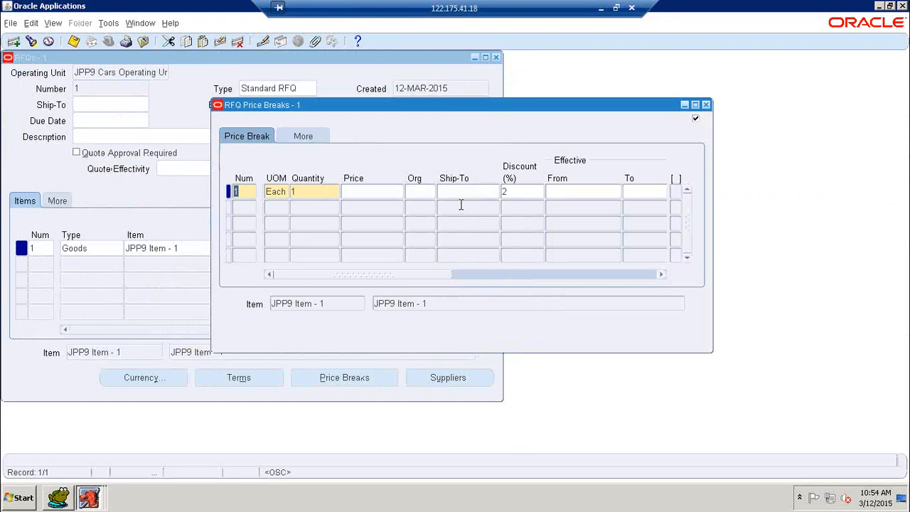
left_click(66, 498)
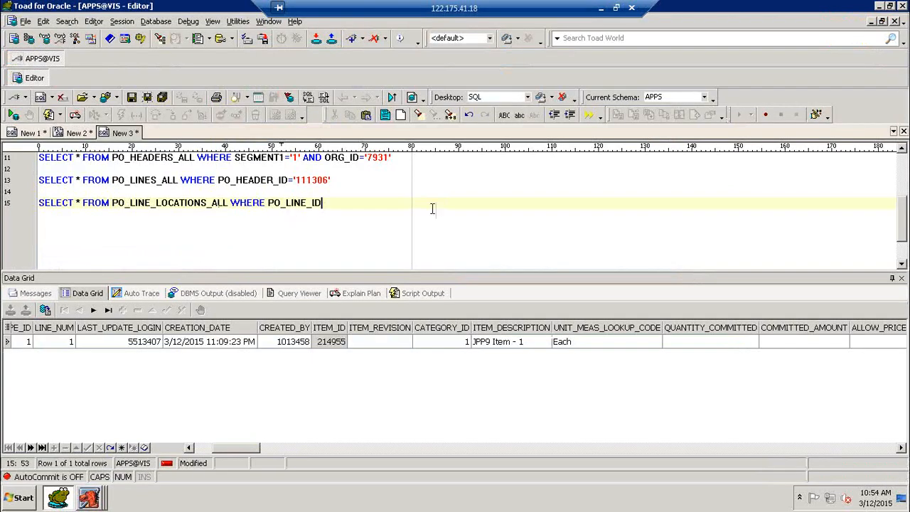
Step: Complete the PO_LINE_LOCATIONS_ALL filter as PO_LINE_ID='174235' and run the query
type("=''")
left_click_drag(224, 450, 186, 448)
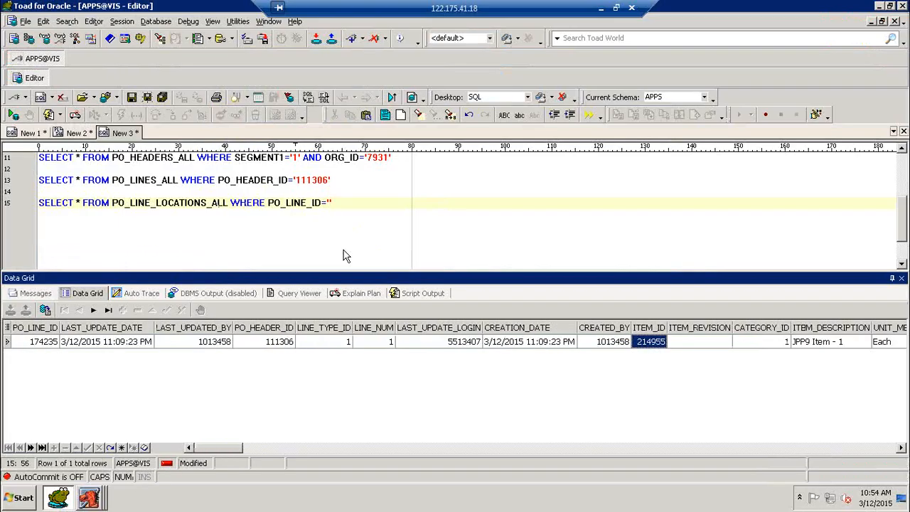
left_click(331, 203)
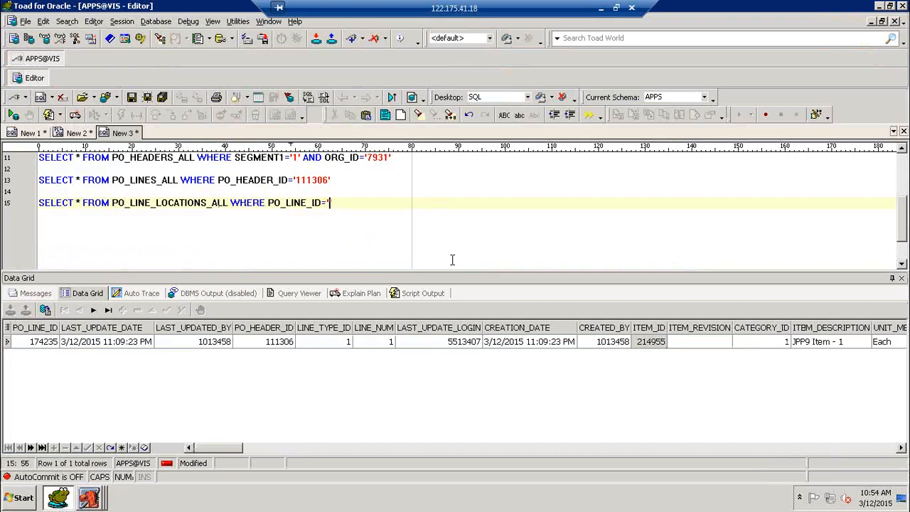
type("174235")
key("F9")
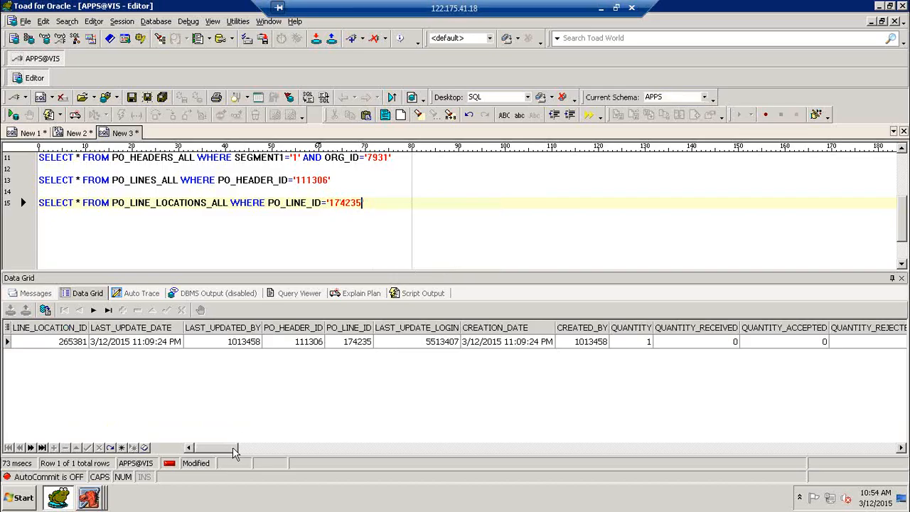
Step: Compare the line location's PRICE_DISCOUNT with the RFQ price break in Oracle Applications, and return to Toad
left_click_drag(239, 449, 360, 441)
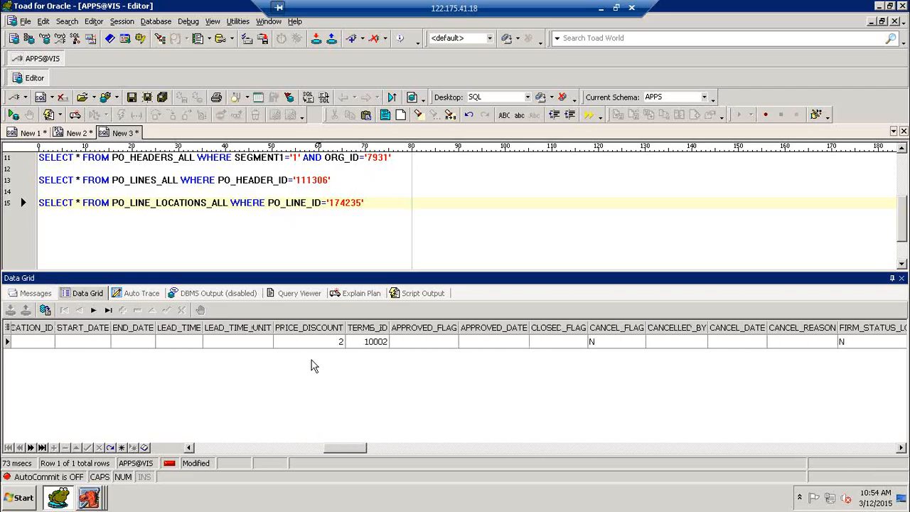
left_click(328, 344)
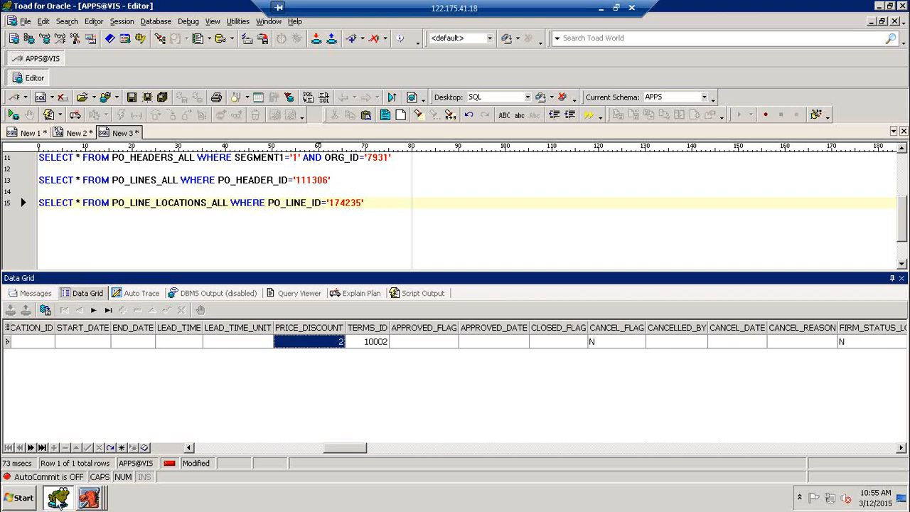
left_click(88, 498)
left_click(103, 471)
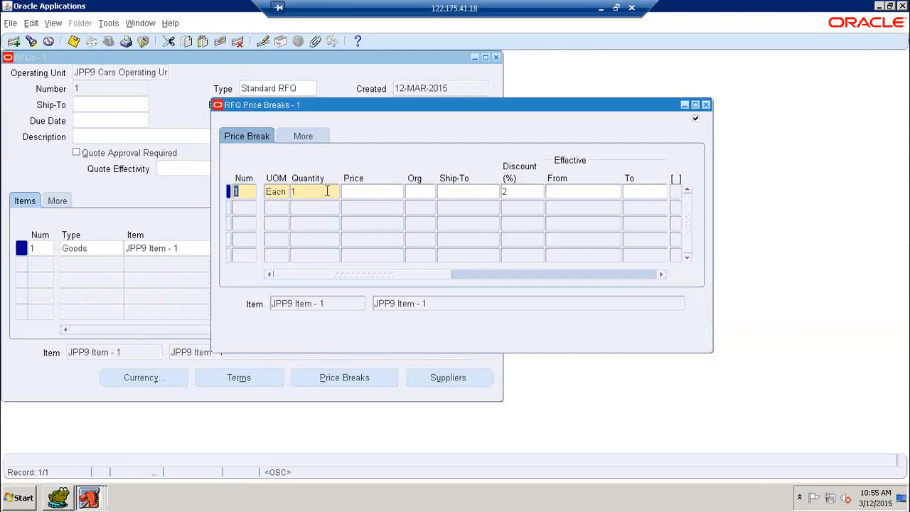
left_click(59, 498)
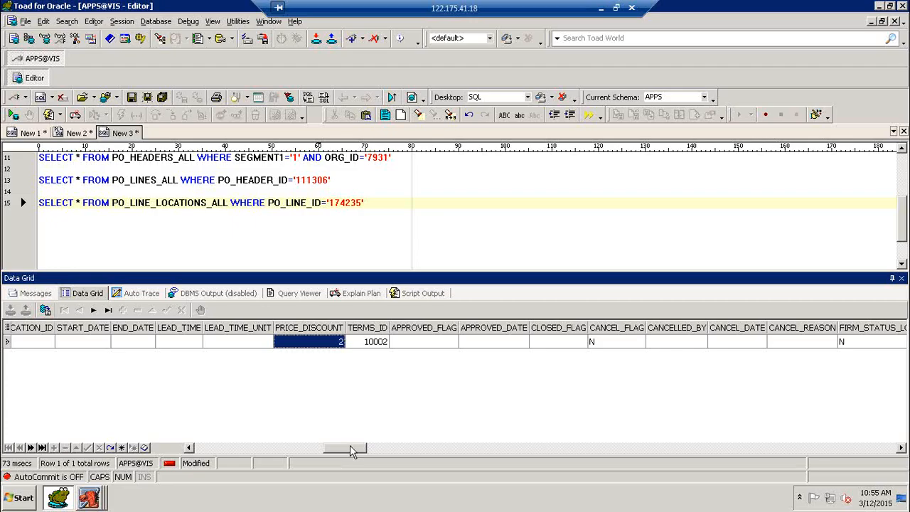
Step: Compare the line location's QUANTITY, FOB and freight terms with the RFQ price break in Oracle Applications, and locate its TERMS_ID in Toad
left_click_drag(353, 449, 248, 452)
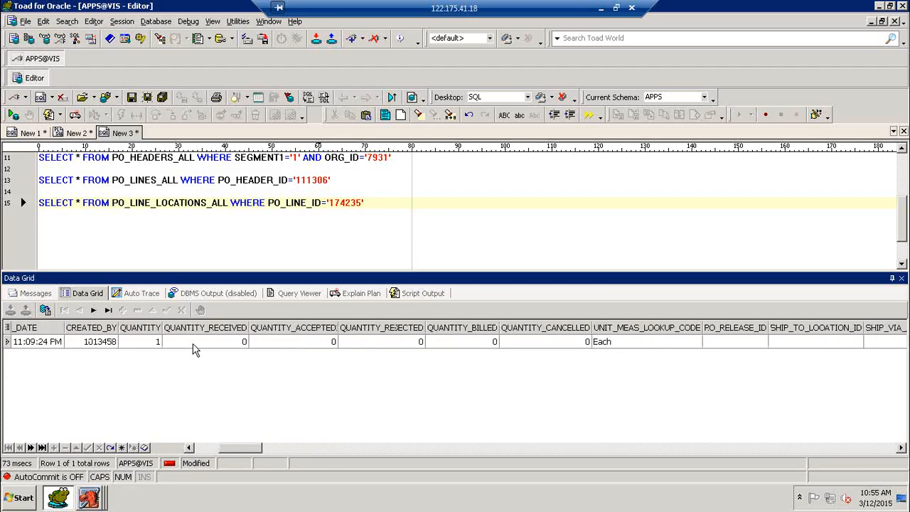
left_click(158, 343)
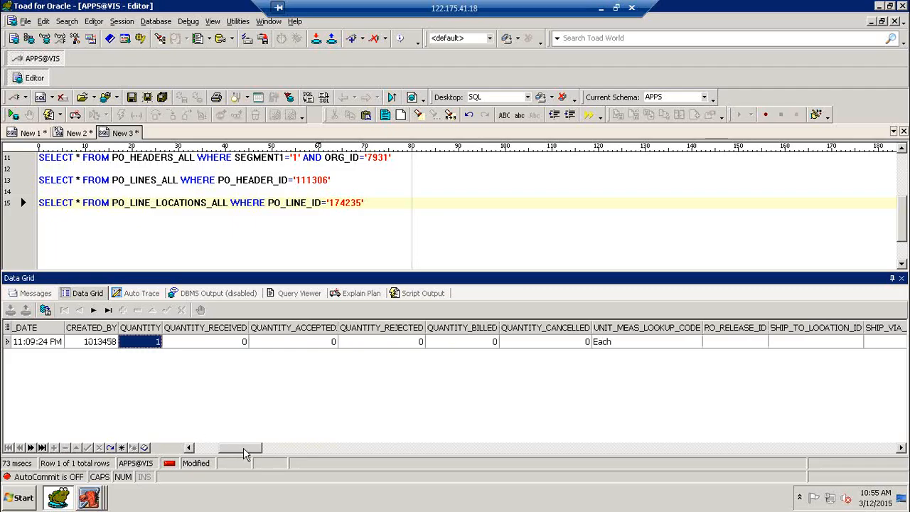
left_click_drag(245, 452, 313, 444)
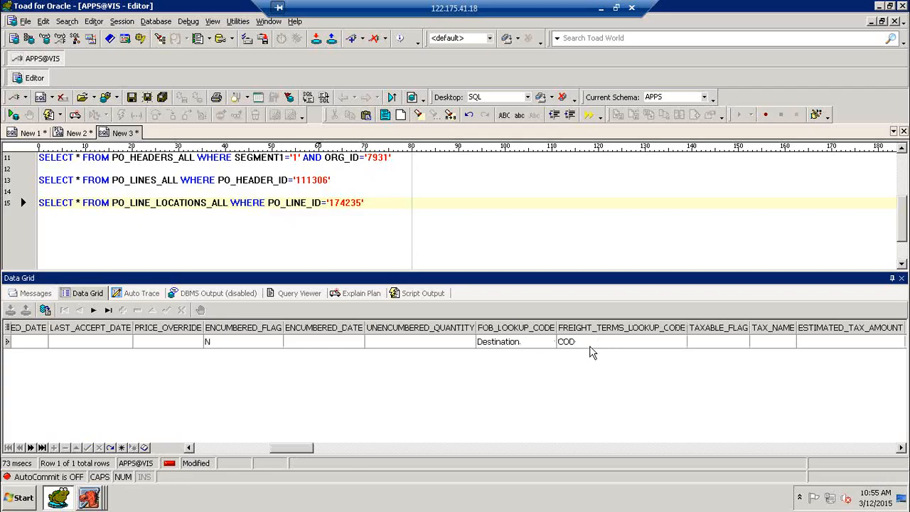
left_click(90, 498)
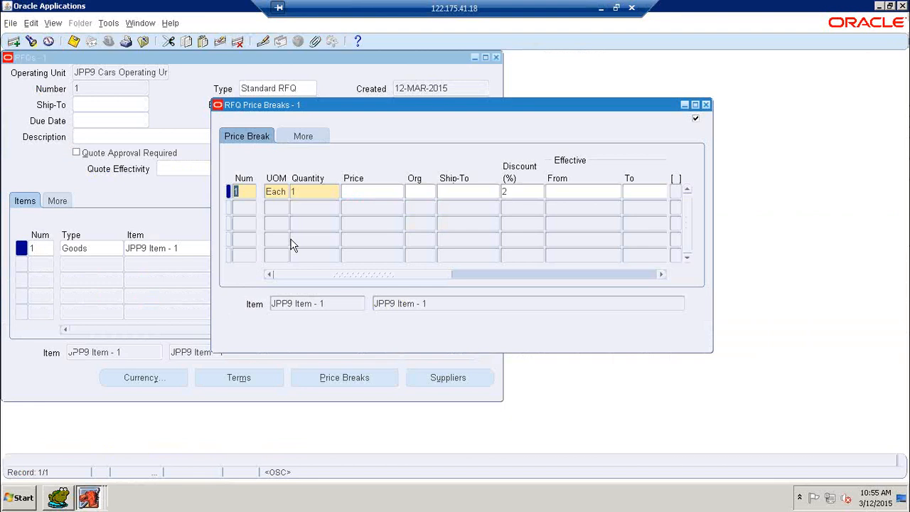
left_click(244, 469)
left_click_drag(443, 276, 569, 274)
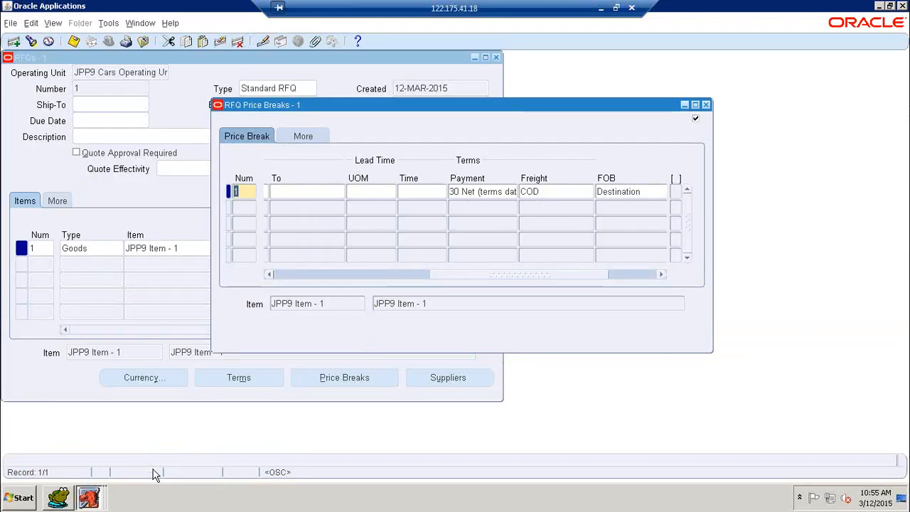
left_click(66, 499)
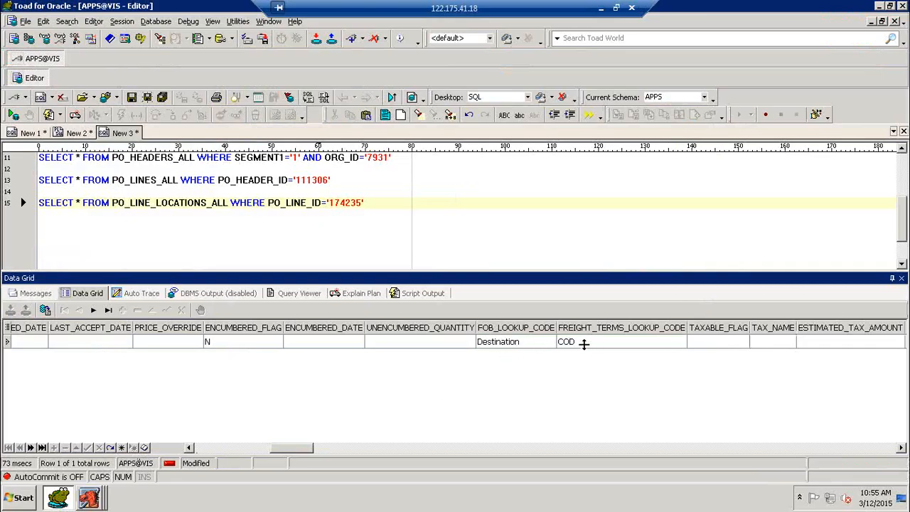
left_click_drag(301, 449, 347, 450)
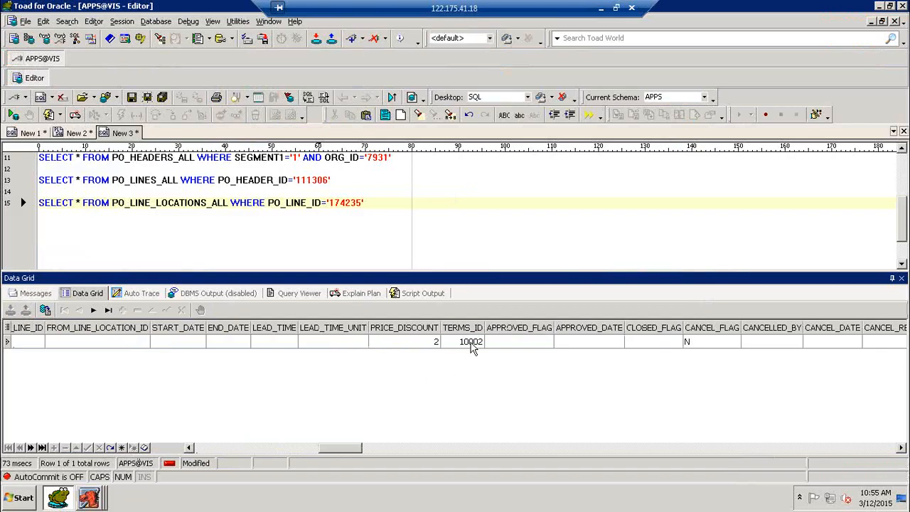
Step: Below the PO_LINE_LOCATIONS_ALL query, write SELECT * FROM AP_TERMS_TL and run it
left_click(416, 205)
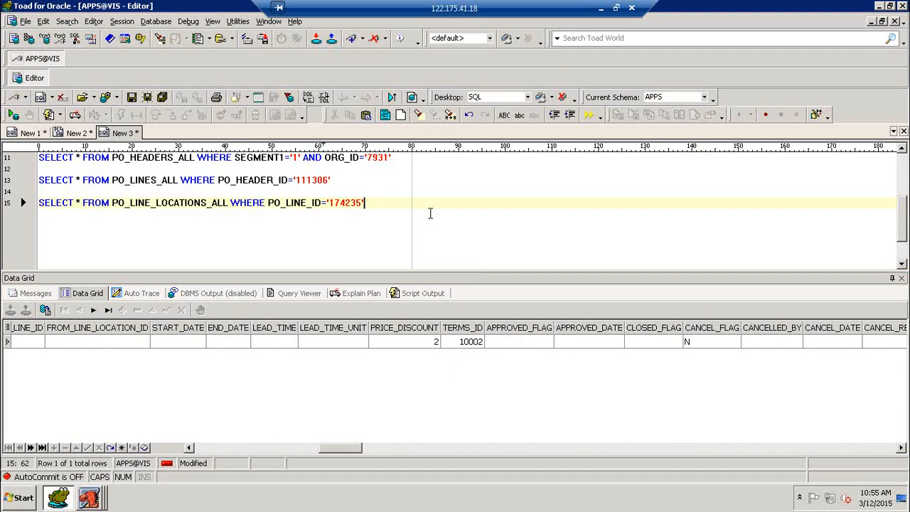
key("Return")
key("Return")
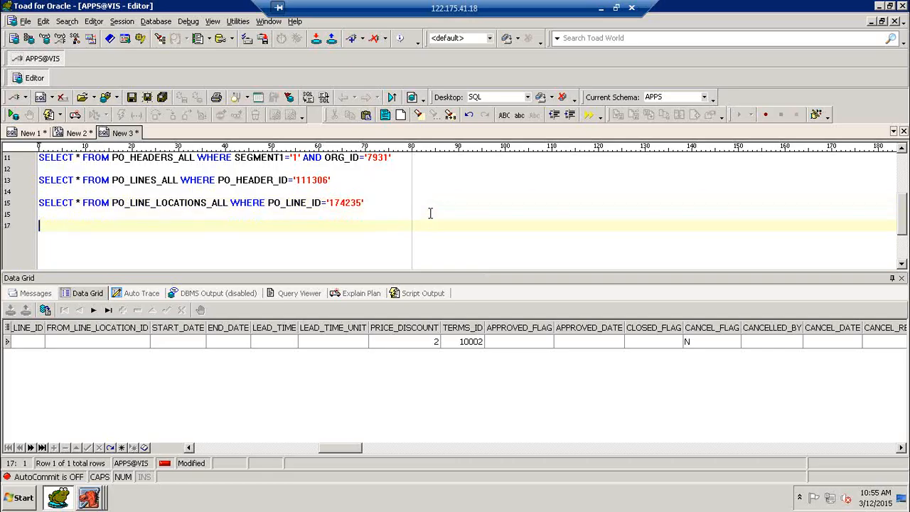
type("SELECT * FROM AP")
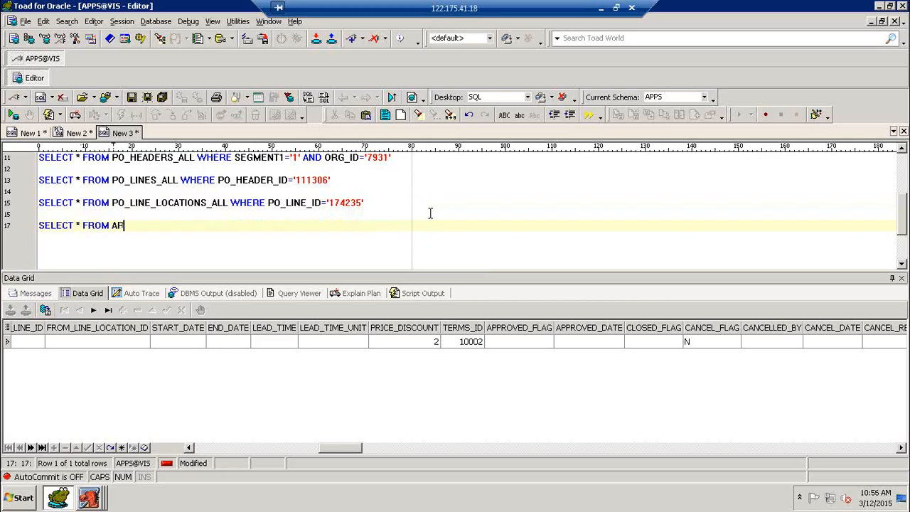
type("_TERMS")
key("F9")
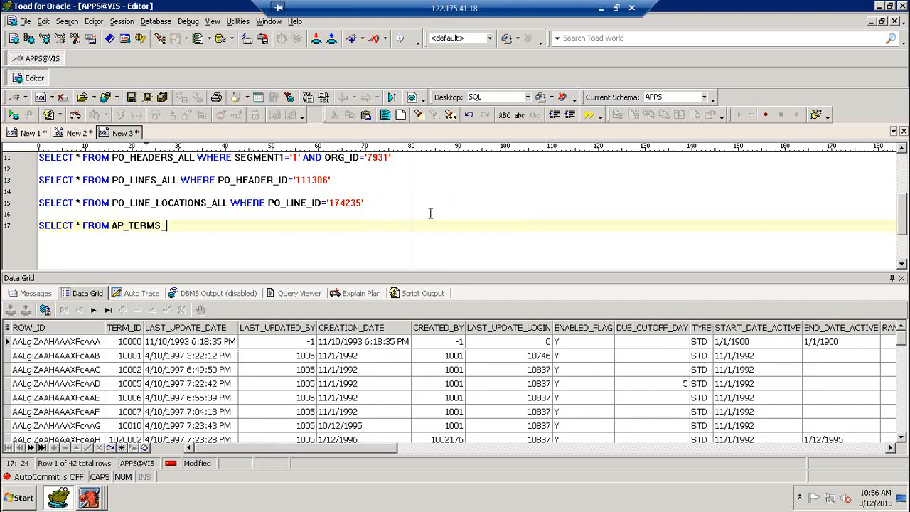
type("TL")
key("F9")
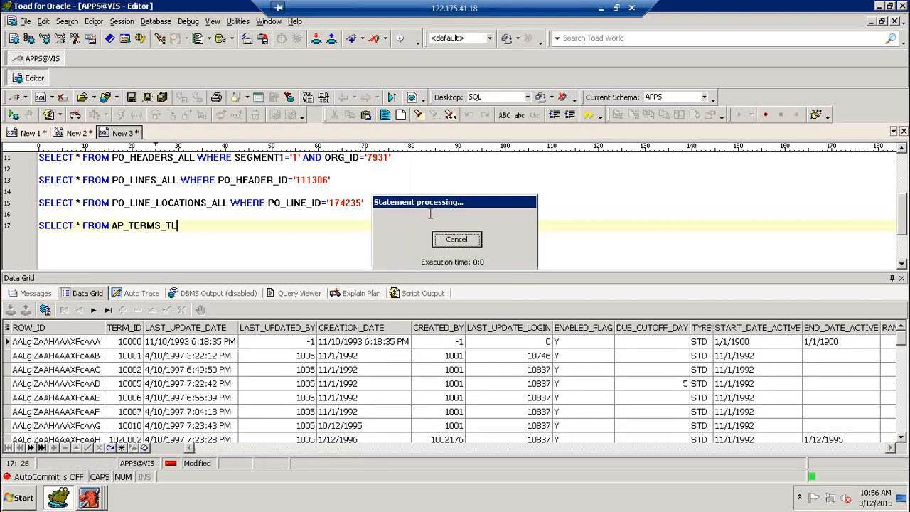
Step: Look up the line location's TERMS_ID by rerunning its query, and run the AP_TERMS_TL query filtered by TERM_ID='10002'
type("WHERE ")
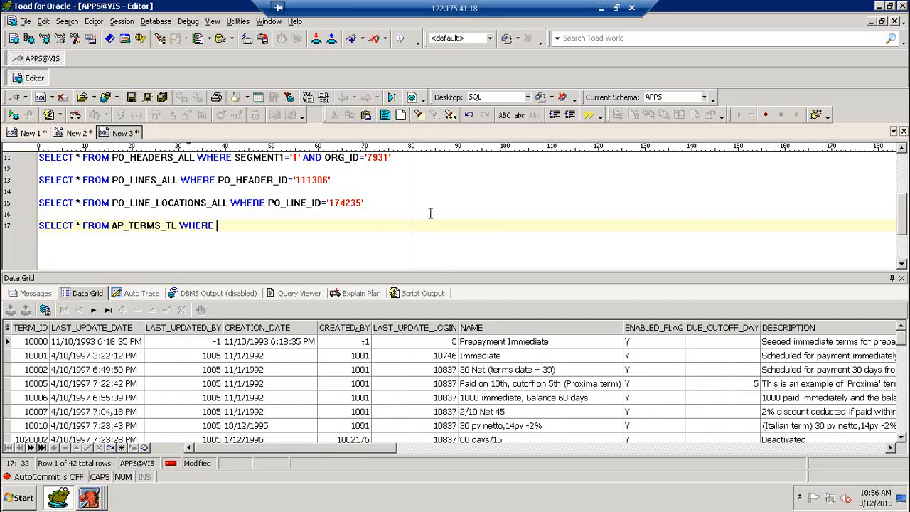
type("TERM_ID=''")
key("Up")
key("Up")
key("F9")
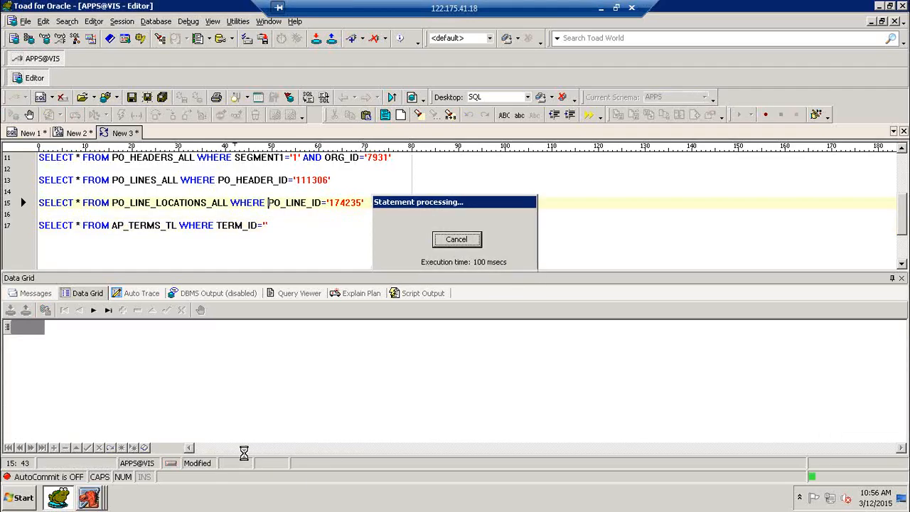
left_click_drag(229, 452, 363, 421)
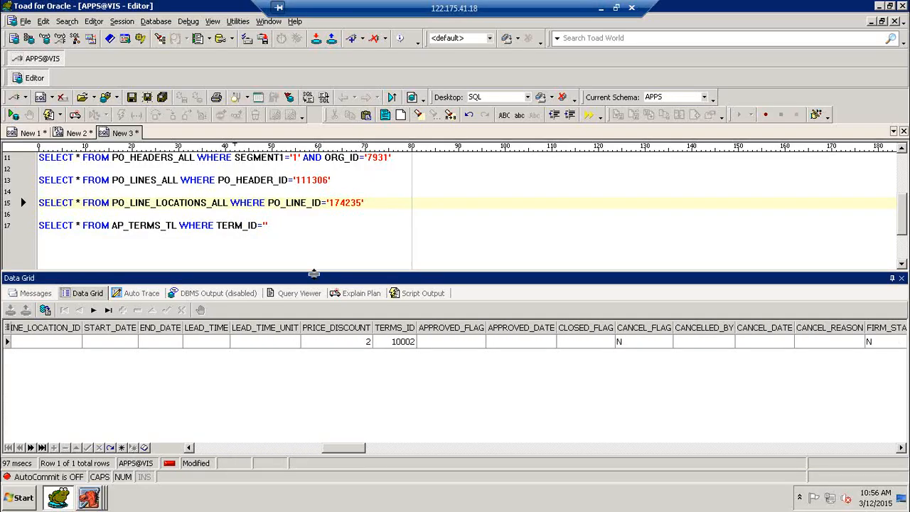
left_click(265, 225)
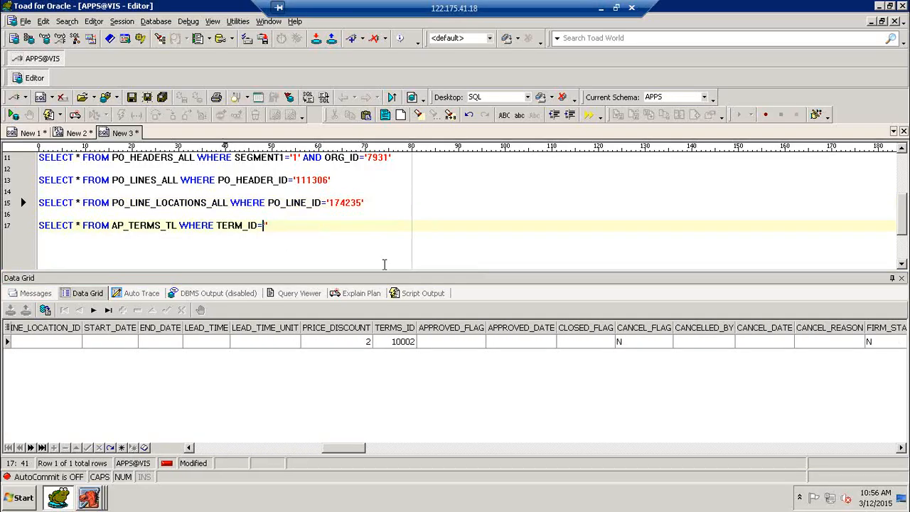
key("End")
type("10002")
key("F9")
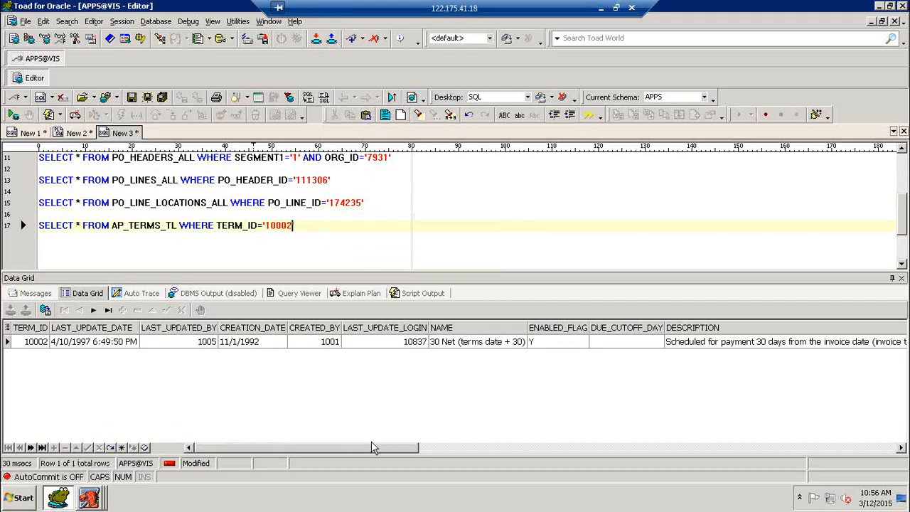
Step: Compare the term's NAME with the price break's payment terms in Oracle Applications, close the price breaks, and return to Toad
left_click(453, 343)
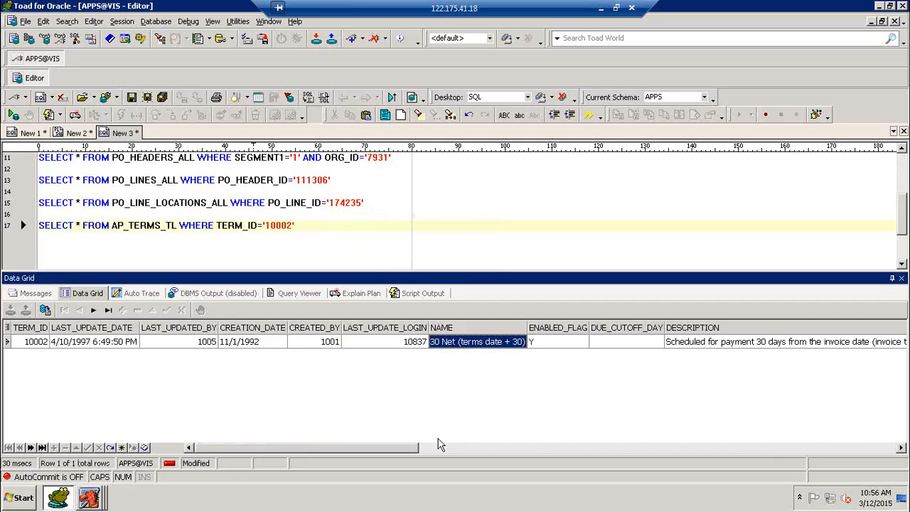
left_click(93, 498)
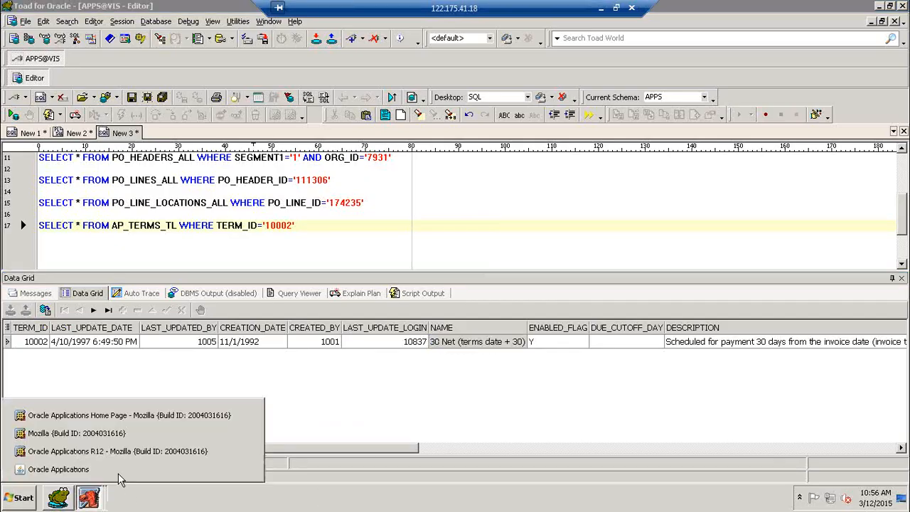
left_click(117, 471)
left_click_drag(481, 275, 522, 276)
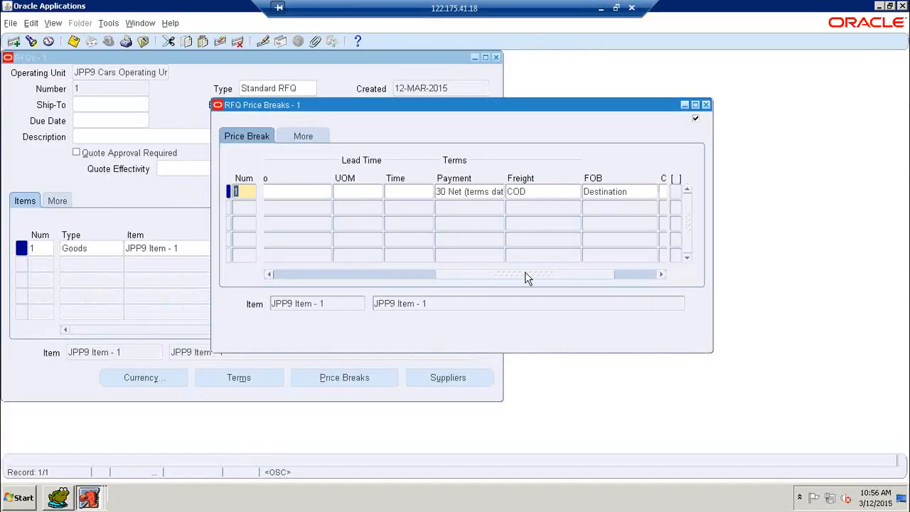
left_click(383, 192)
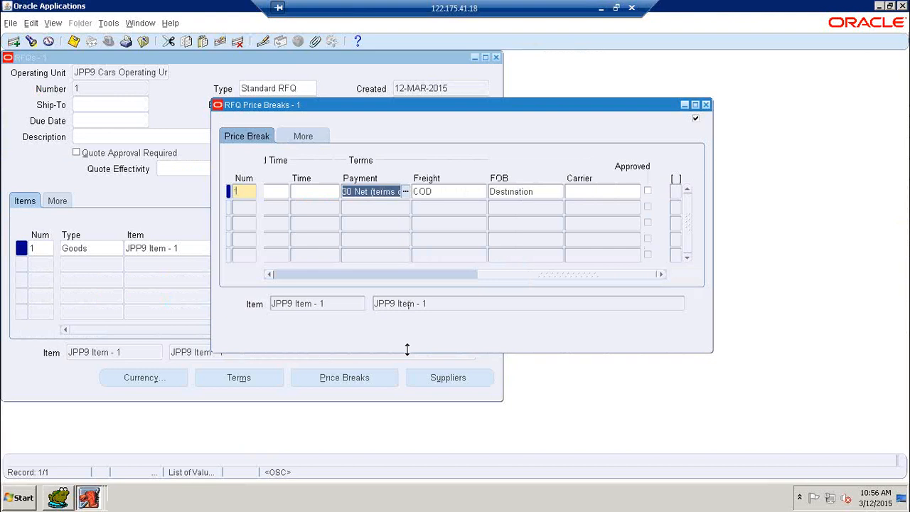
left_click(706, 106)
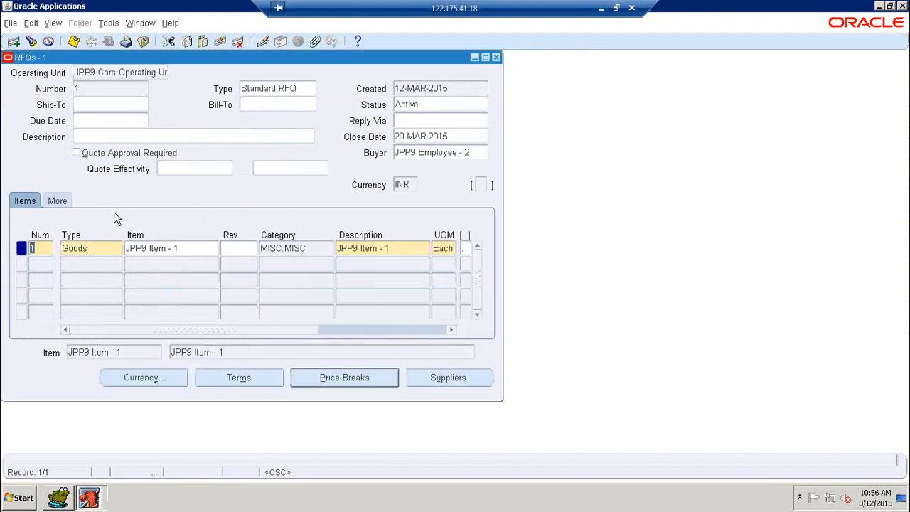
left_click(59, 498)
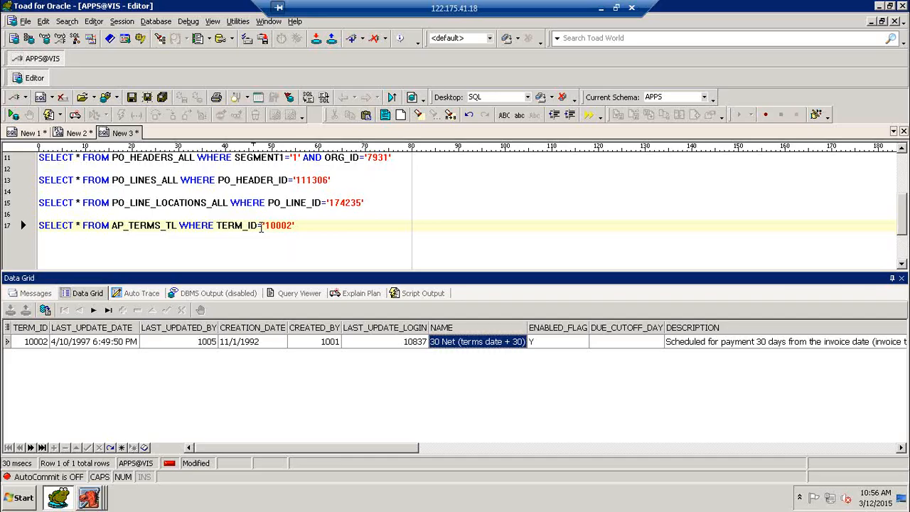
Step: Switch to Oracle Applications and add JPP9 Supplier - 1 with site JPP9-S1-HYD to the RFQ's suppliers
left_click(89, 498)
left_click(109, 475)
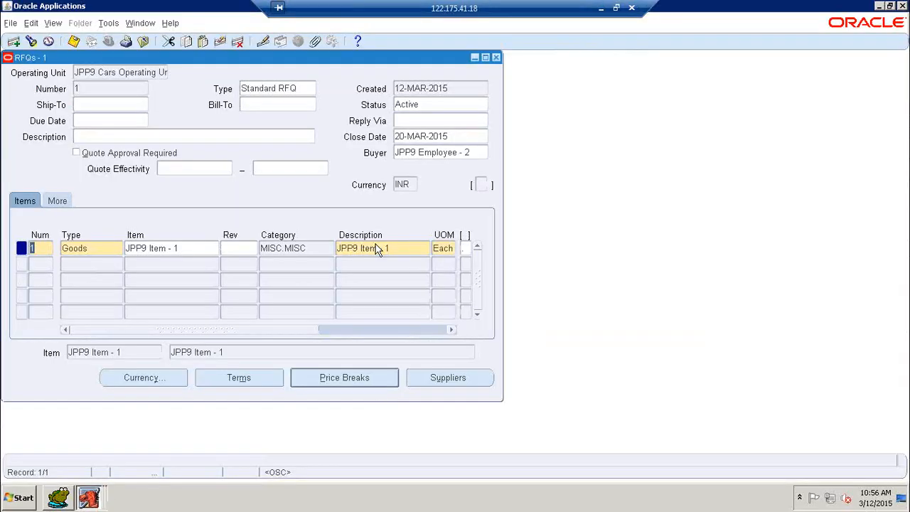
left_click(442, 384)
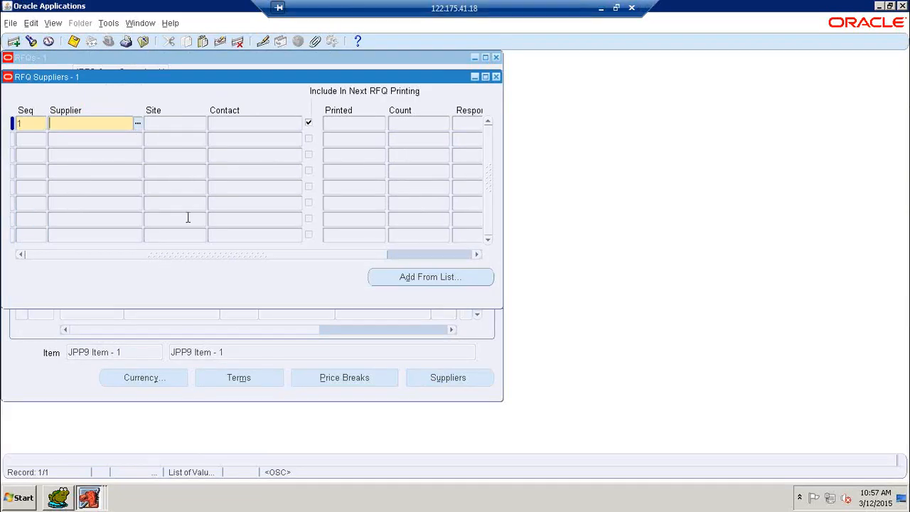
type("JPP9")
key("Tab")
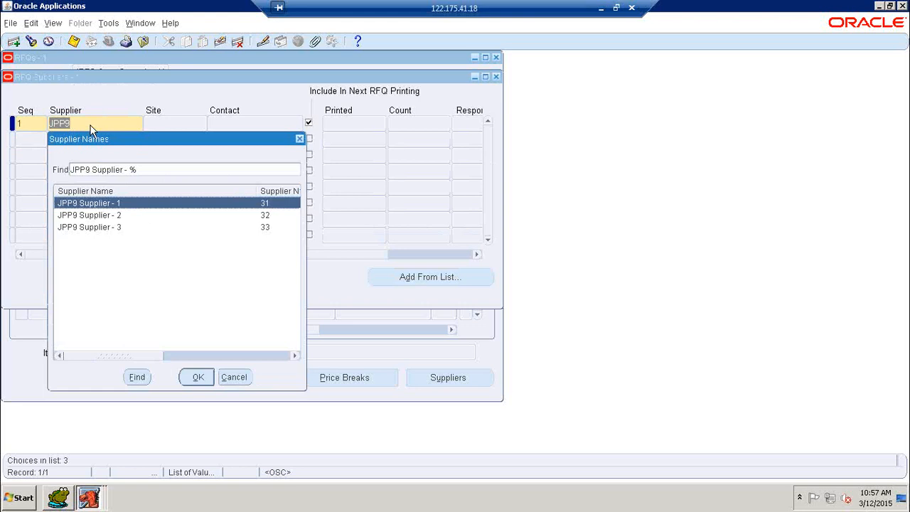
left_click(198, 378)
left_click(202, 124)
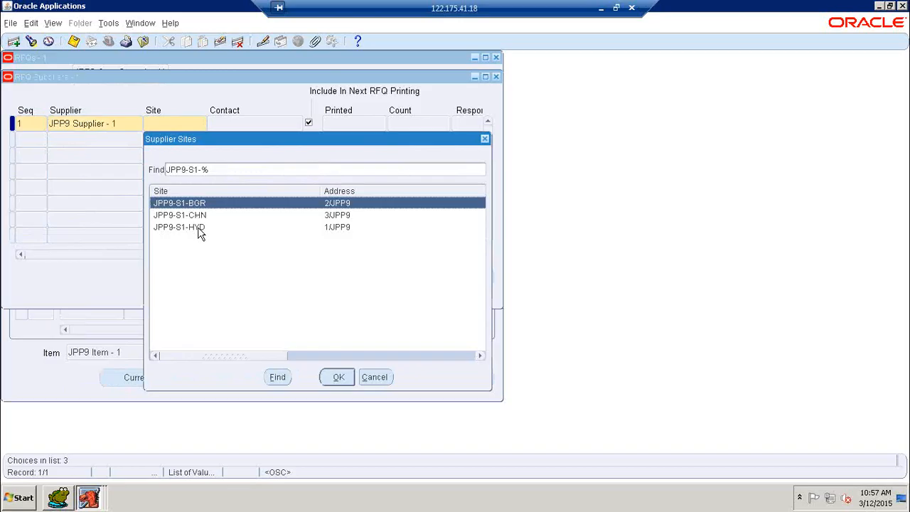
left_click(199, 227)
left_click(332, 378)
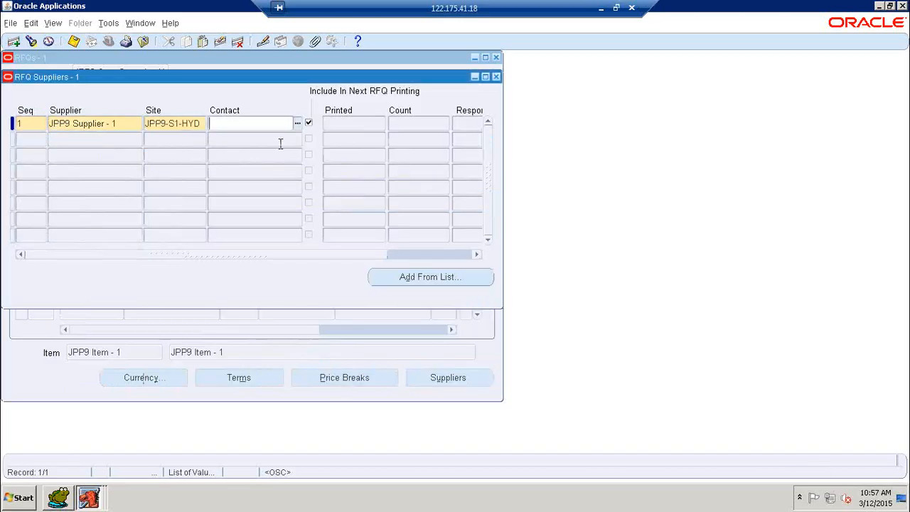
Step: Add JPP9 Supplier - 2 with site JPP9-S2-BGR as the second RFQ supplier
left_click(123, 140)
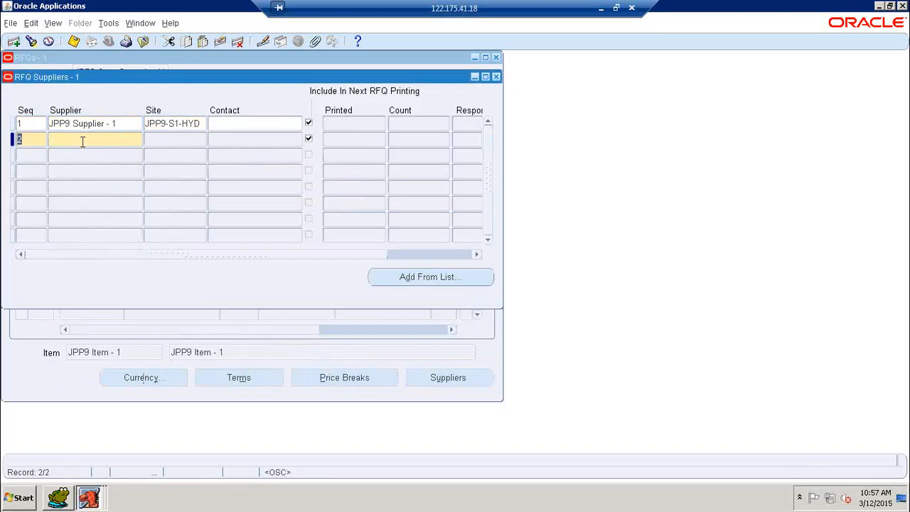
left_click(137, 140)
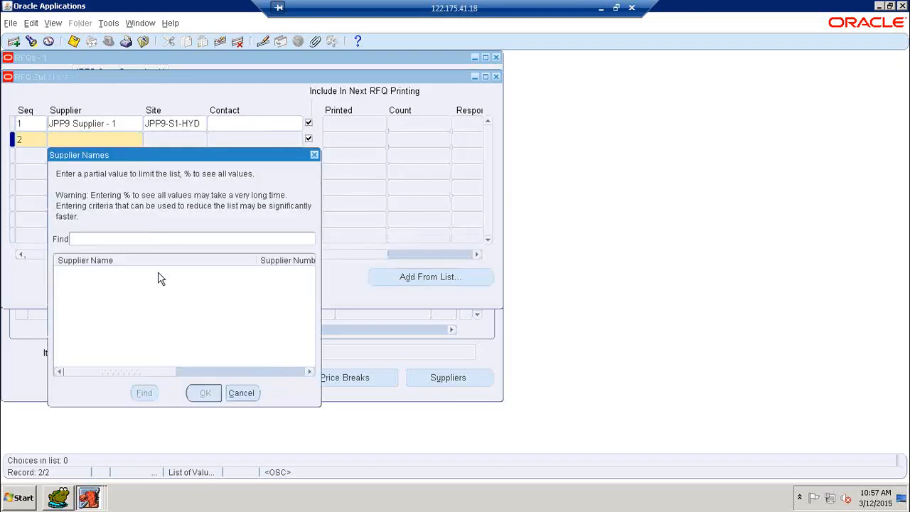
type("%")
key("Return")
double_click(191, 231)
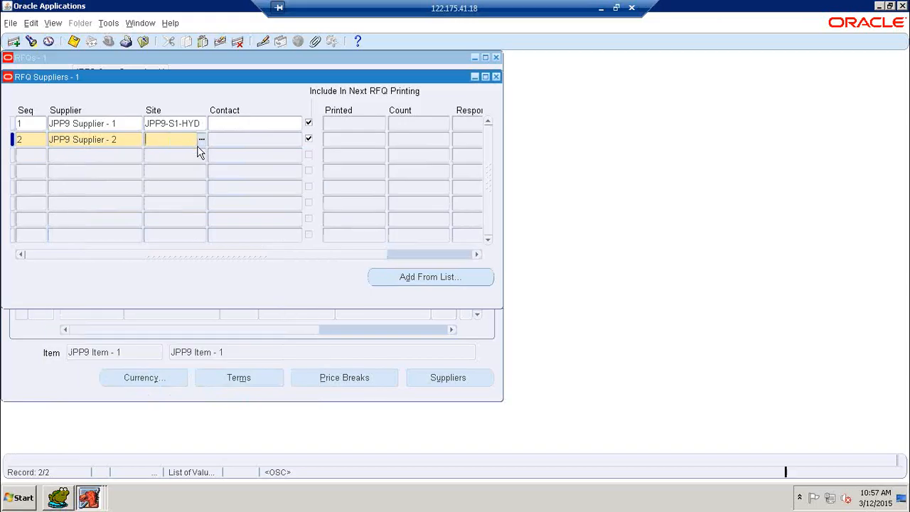
left_click(201, 140)
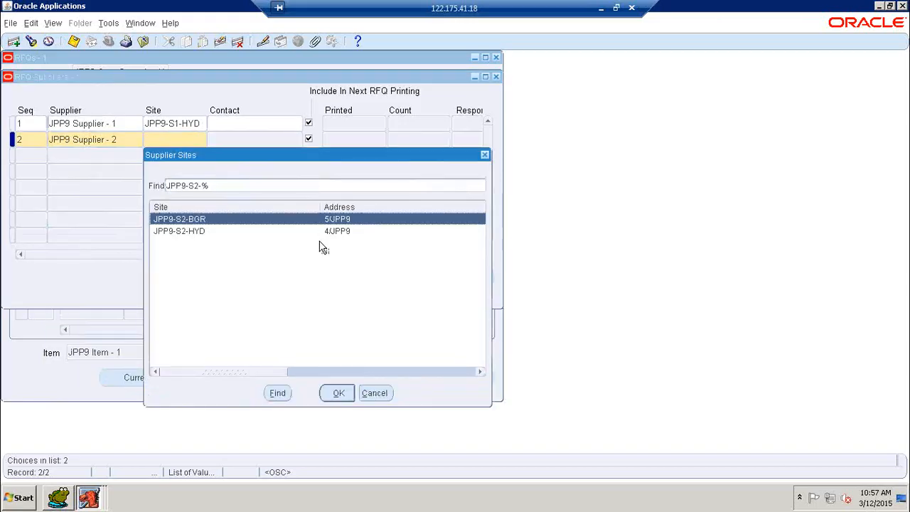
left_click(338, 392)
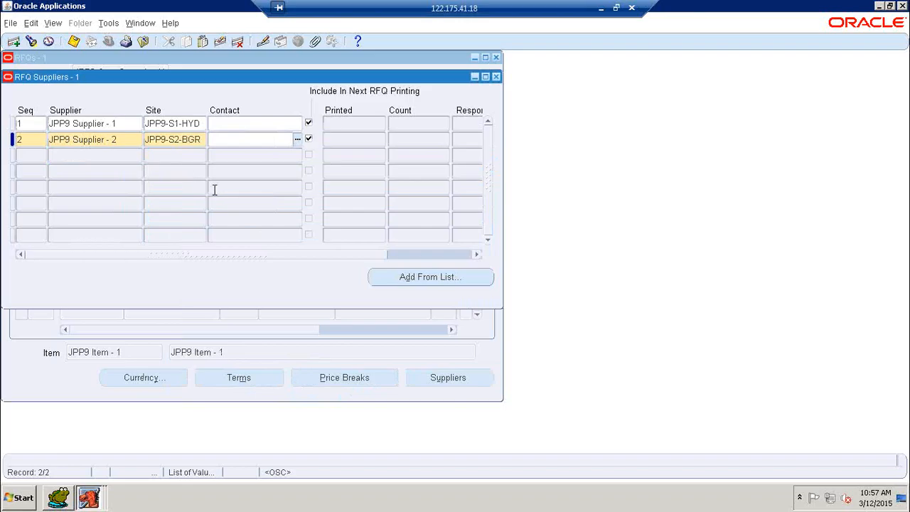
Step: Add JPP9 Supplier - 3 with site JPP9-S3-HYD as the third RFQ supplier and save the supplier list
left_click(122, 155)
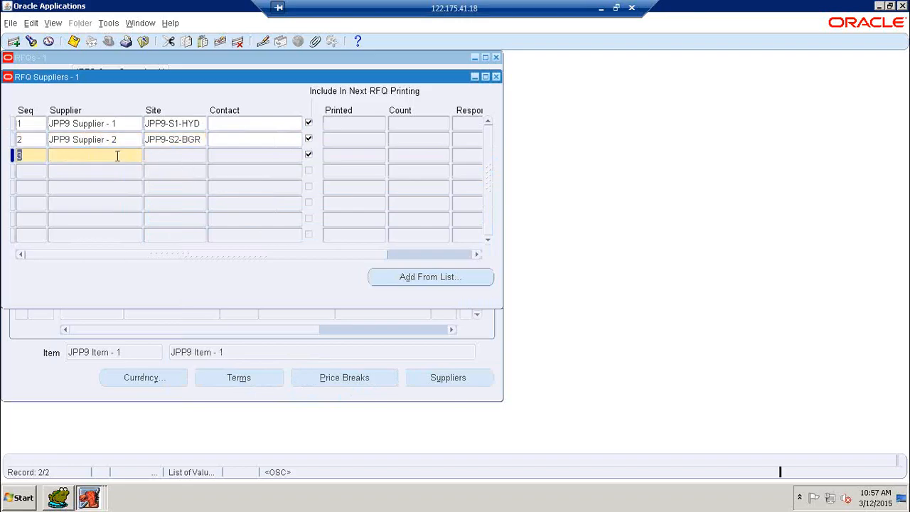
type("JPP9")
key("Tab")
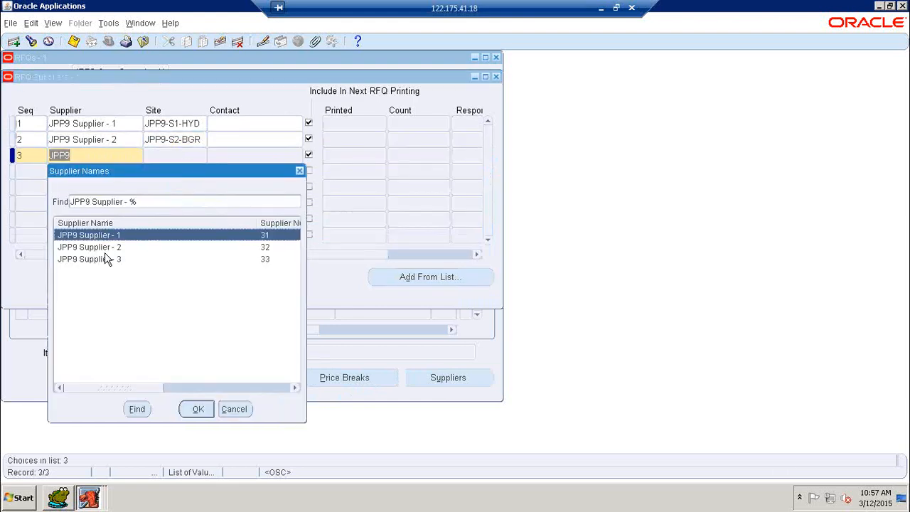
left_click(105, 259)
left_click(212, 410)
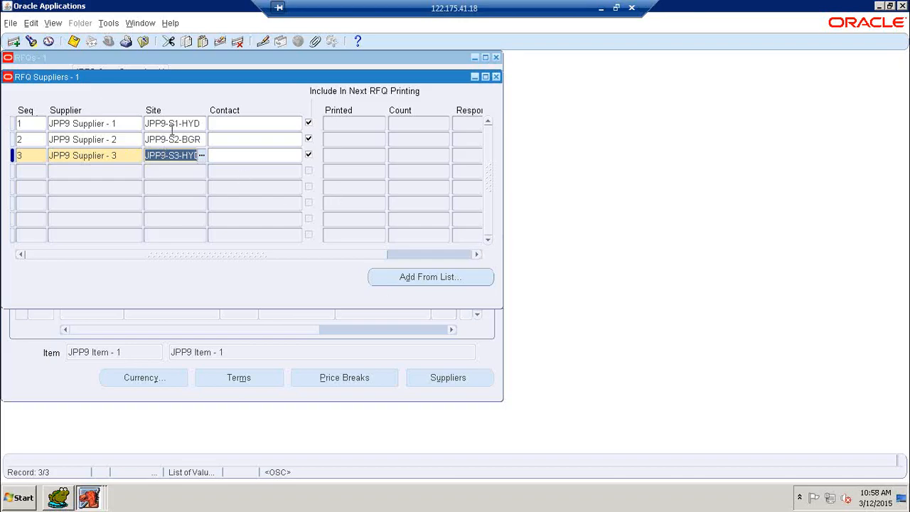
left_click(74, 42)
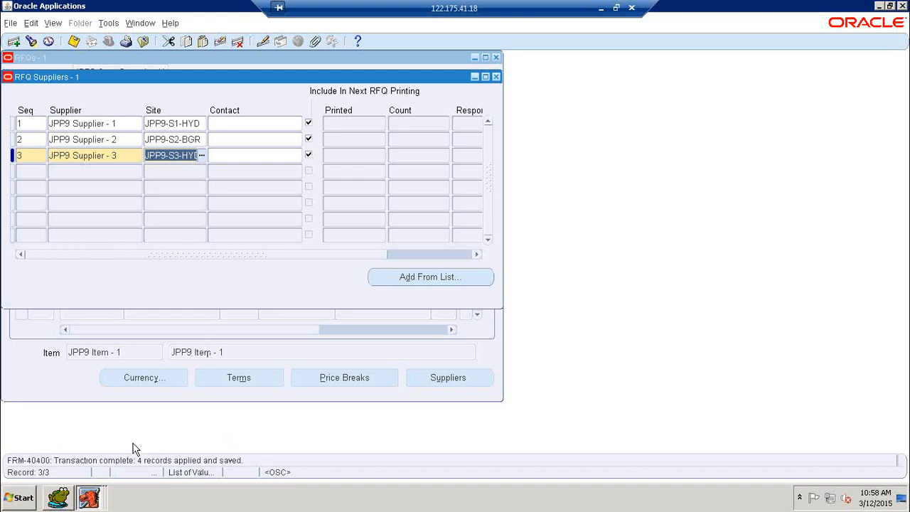
Step: Switch to Toad, add the query SELECT * FROM PO_RFQ_VENDORS below the AP_TERMS_TL query, and run it
left_click(60, 498)
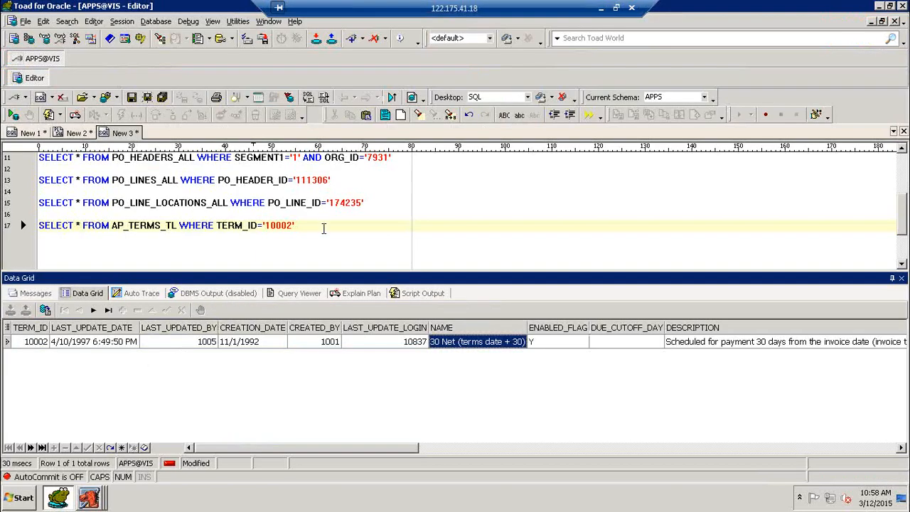
key("Return")
key("Return")
type("SELE")
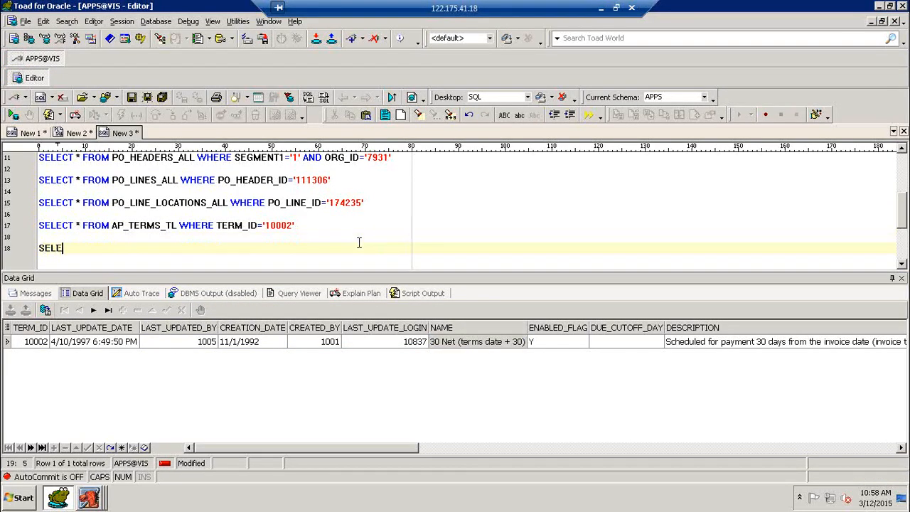
type("CT * ")
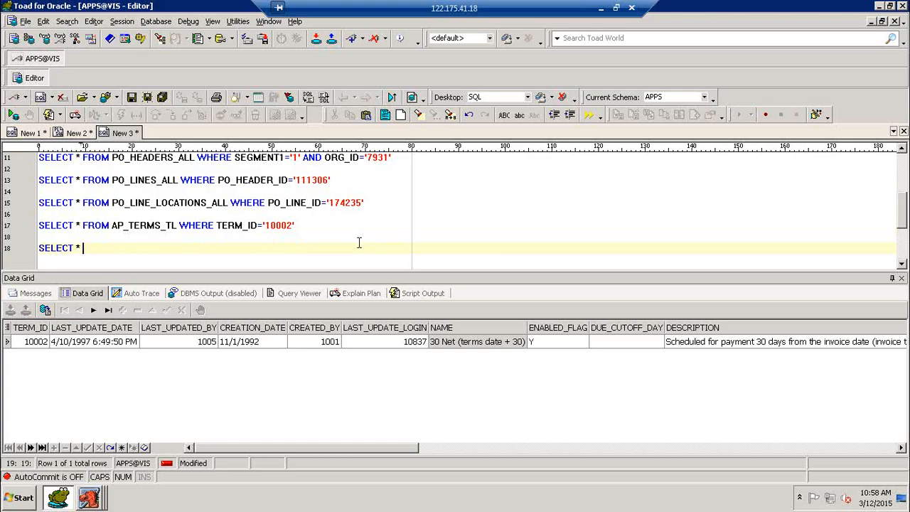
type("FROM PO_RFQ_VENDORS")
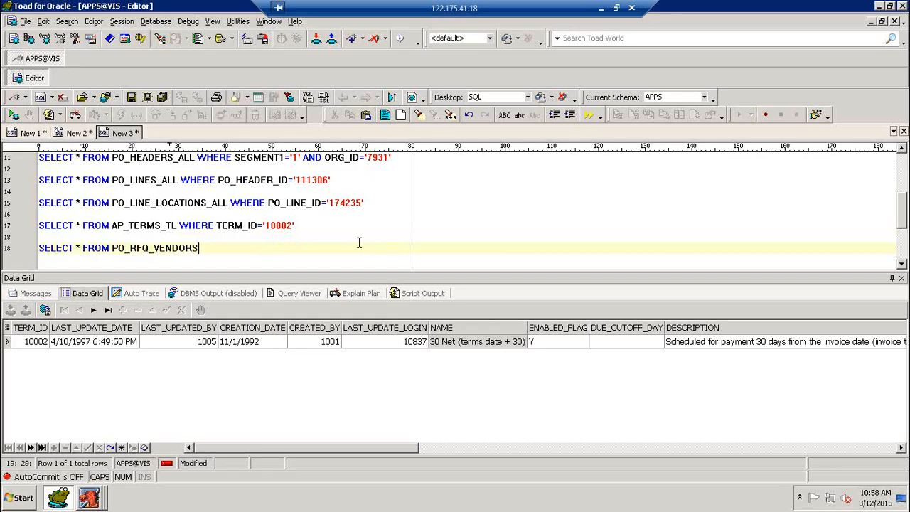
key("F9")
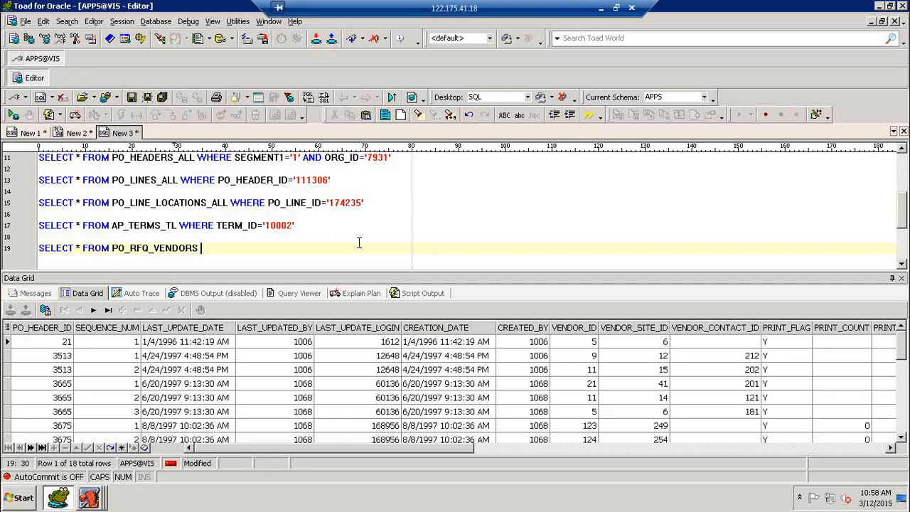
Step: Look up the RFQ's PO_HEADER_ID with the PO_HEADERS_ALL query, and run the PO_RFQ_VENDORS query filtered by PO_HEADER_ID='111306'
type("WHERE PO_HEADER")
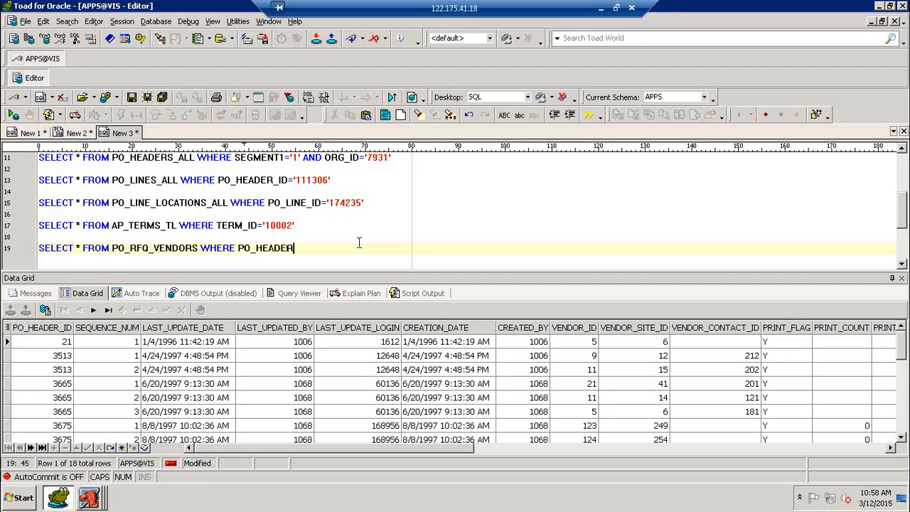
type("_ID=''")
left_click(198, 159)
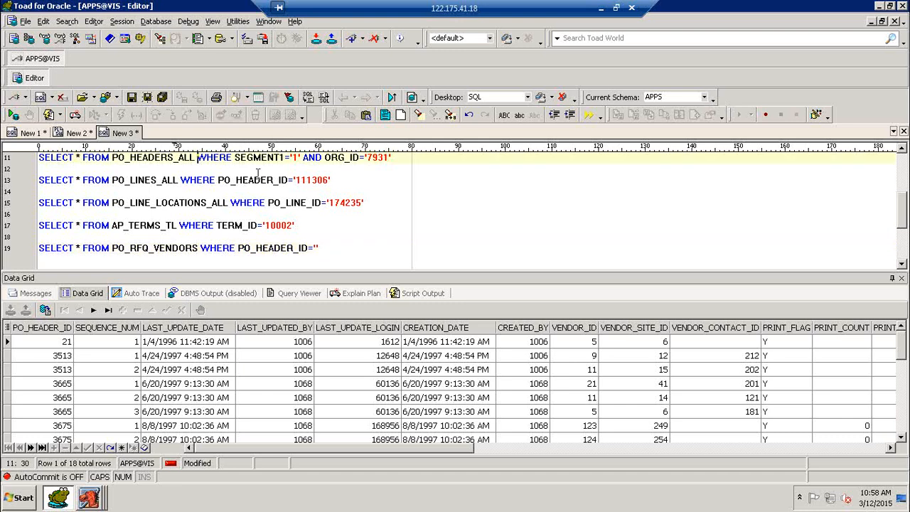
key("F9")
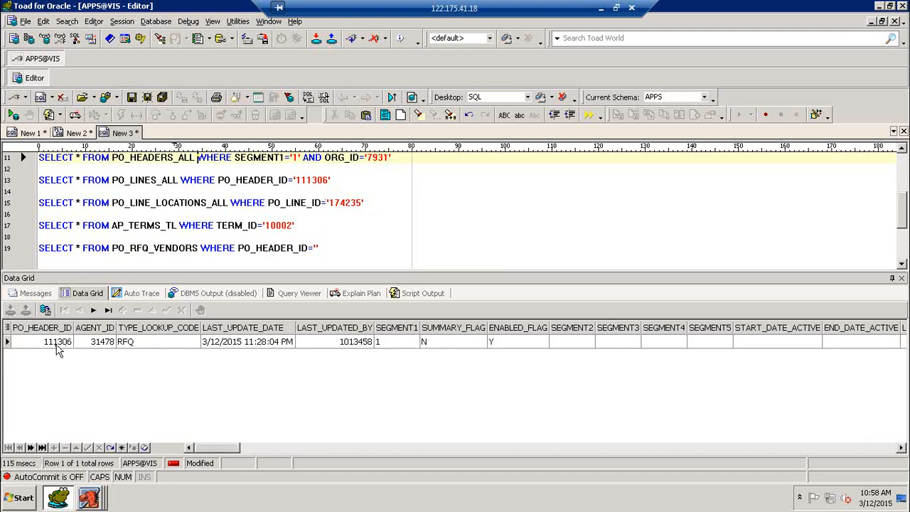
left_click(318, 248)
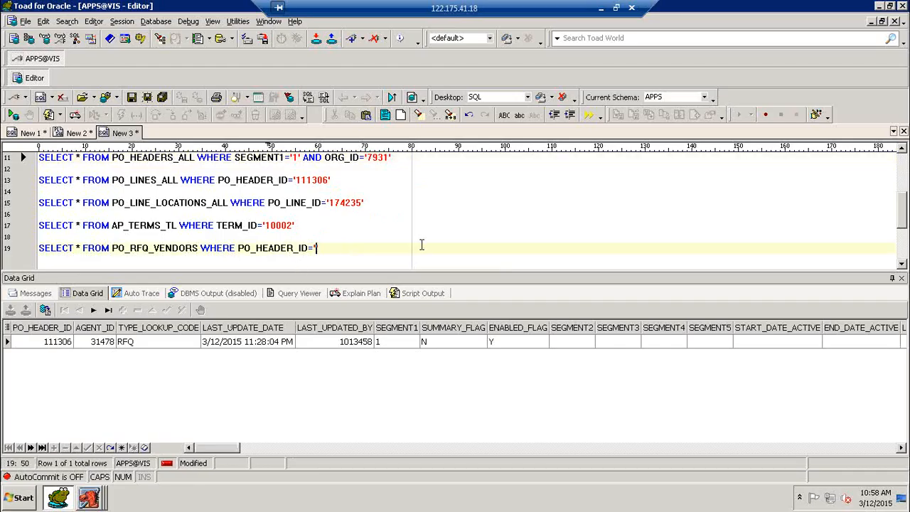
type("111306")
key("F9")
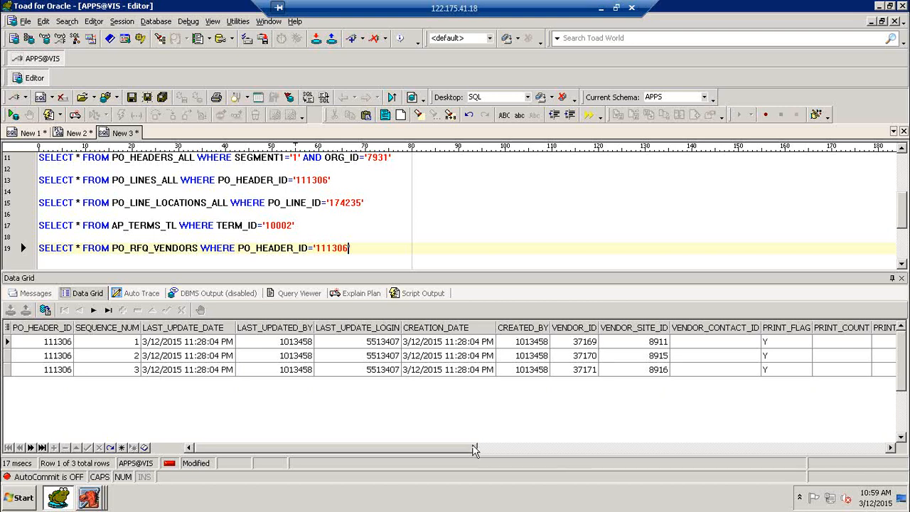
Step: Compare the PO_RFQ_VENDORS records in Toad with the RFQ's supplier lines in Oracle Applications
left_click_drag(473, 448, 226, 391)
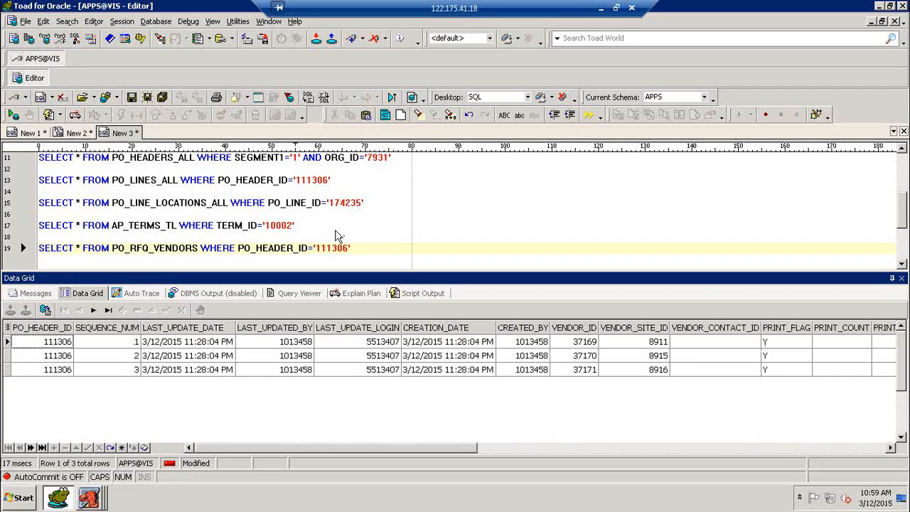
key("super+d")
left_click(90, 498)
left_click(107, 470)
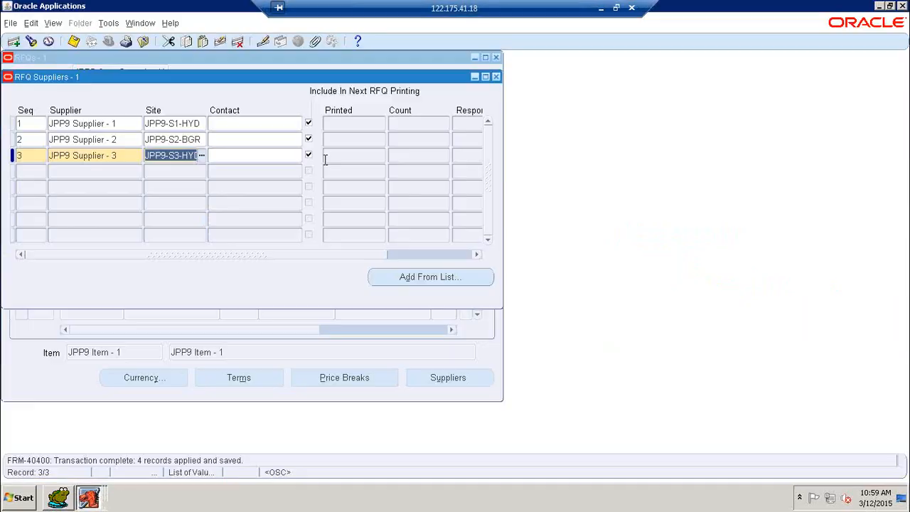
left_click(62, 498)
left_click(50, 467)
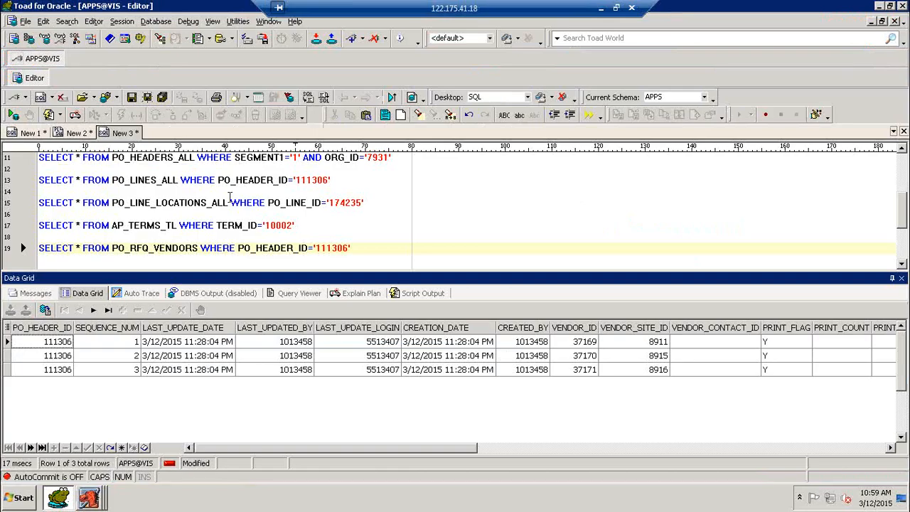
left_click(89, 498)
left_click(71, 467)
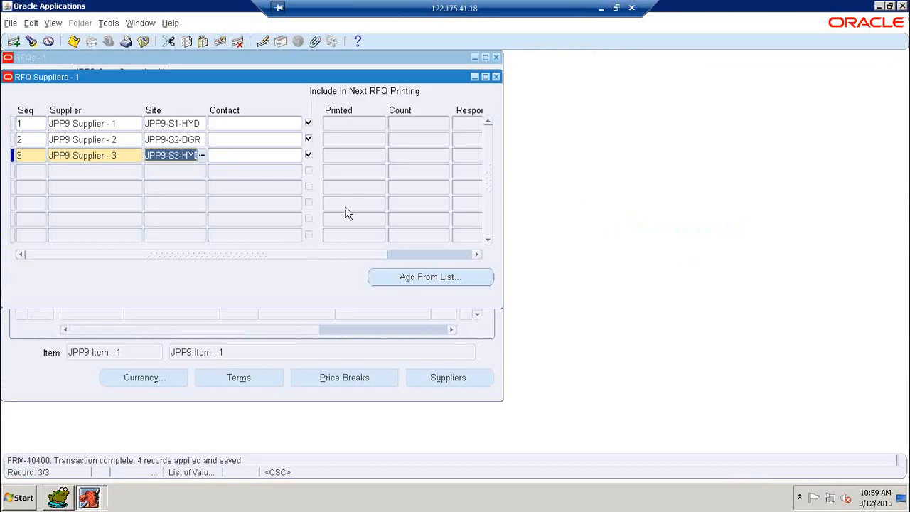
Step: Close the RFQ's supplier list, check the item line's remaining columns, and save and close the RFQ
left_click(496, 77)
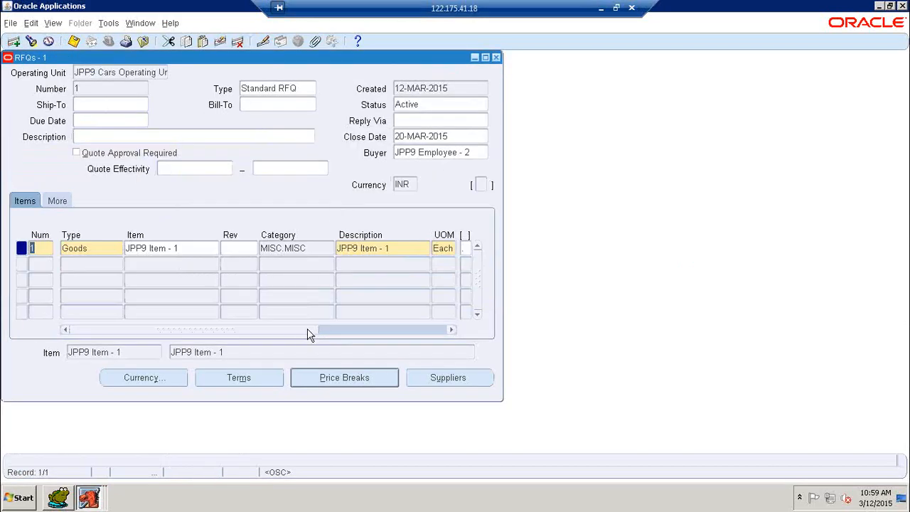
left_click_drag(309, 334, 439, 329)
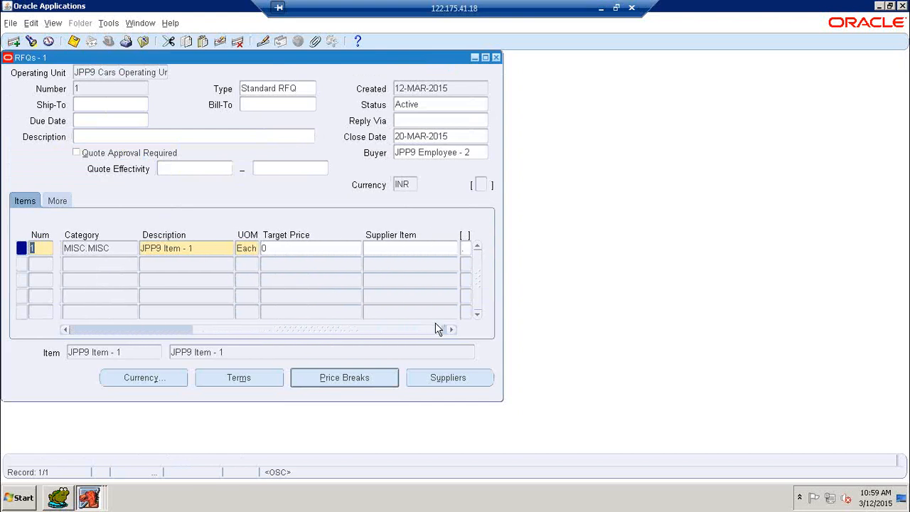
left_click(74, 42)
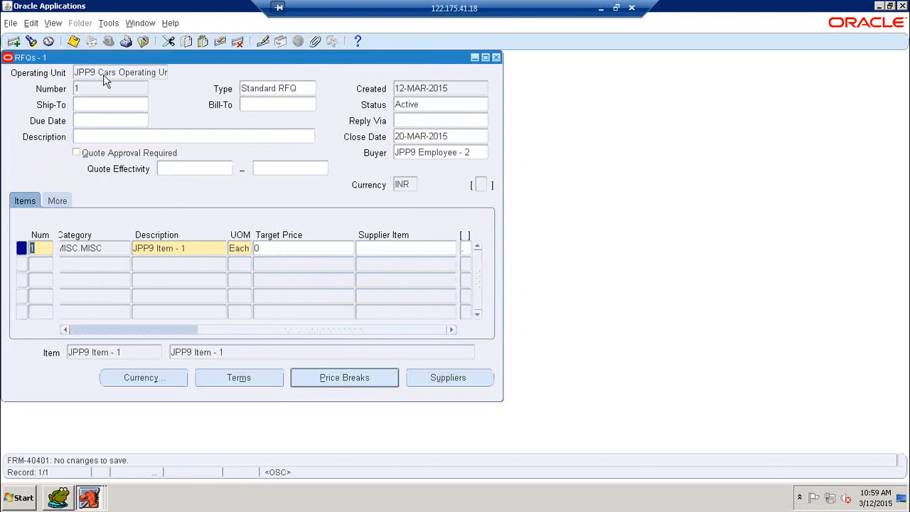
left_click(497, 57)
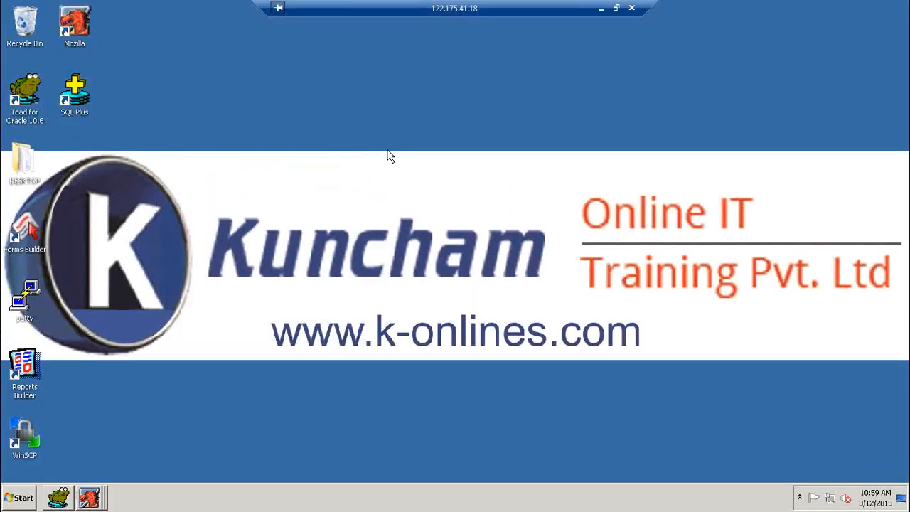
right_click(386, 149)
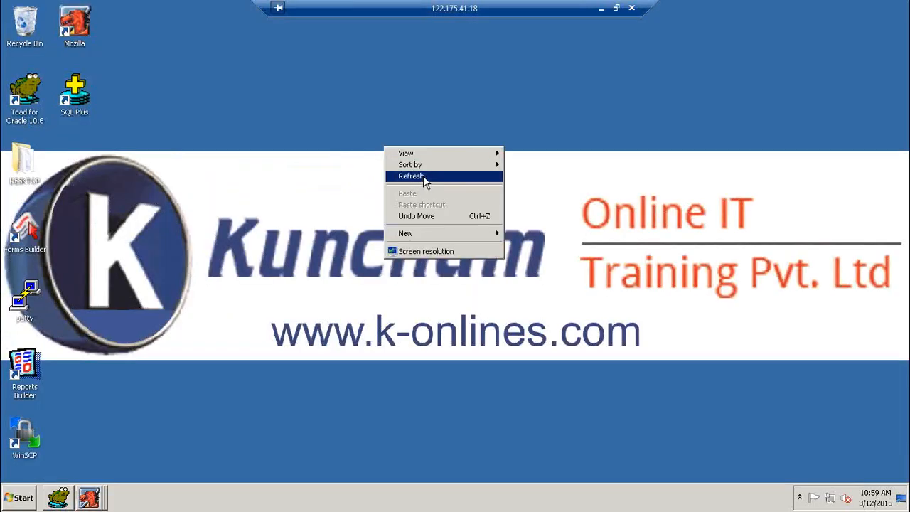
left_click(424, 176)
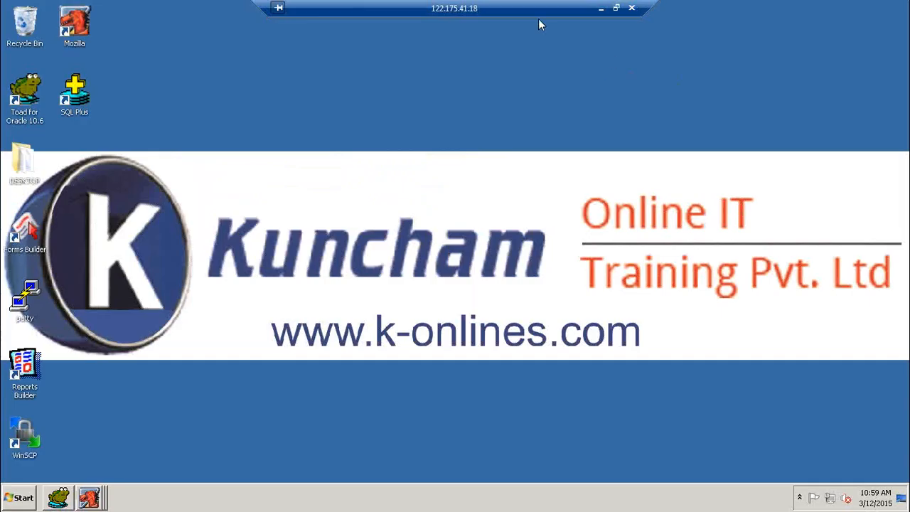
left_click(601, 8)
right_click(400, 151)
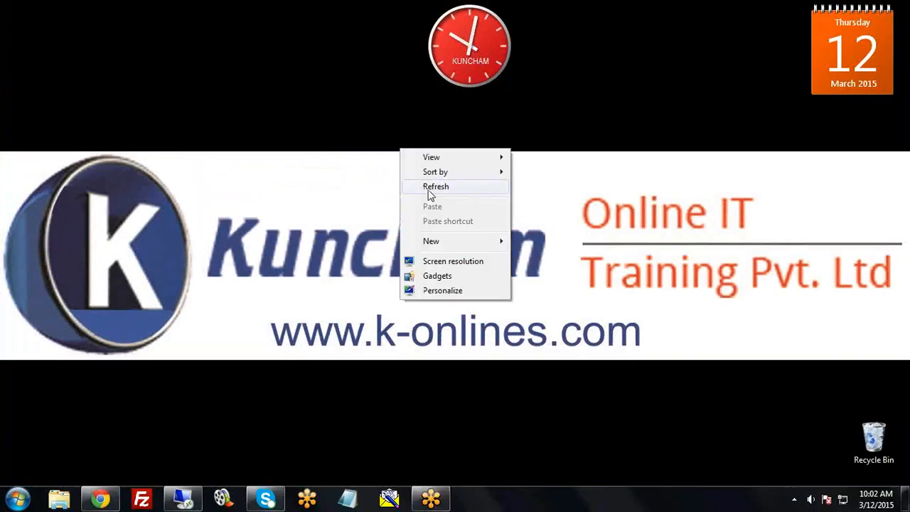
left_click(429, 191)
left_click(111, 502)
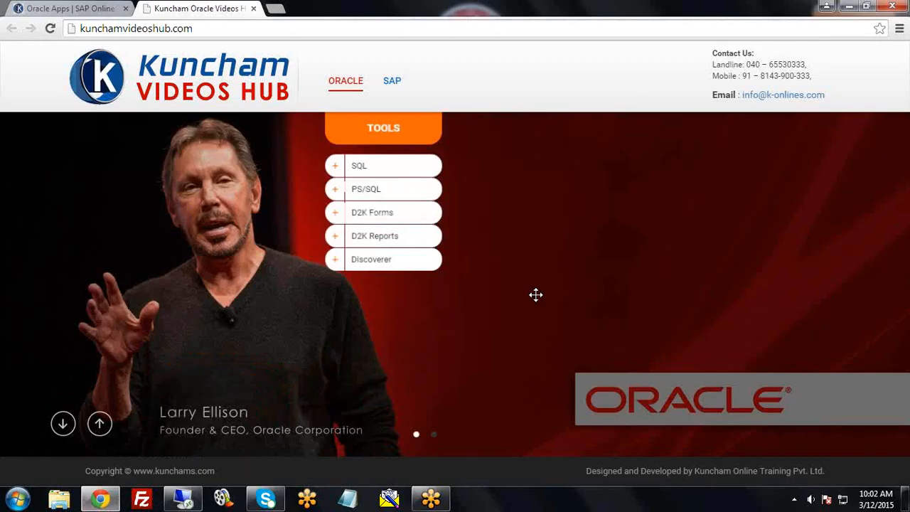
left_click(85, 8)
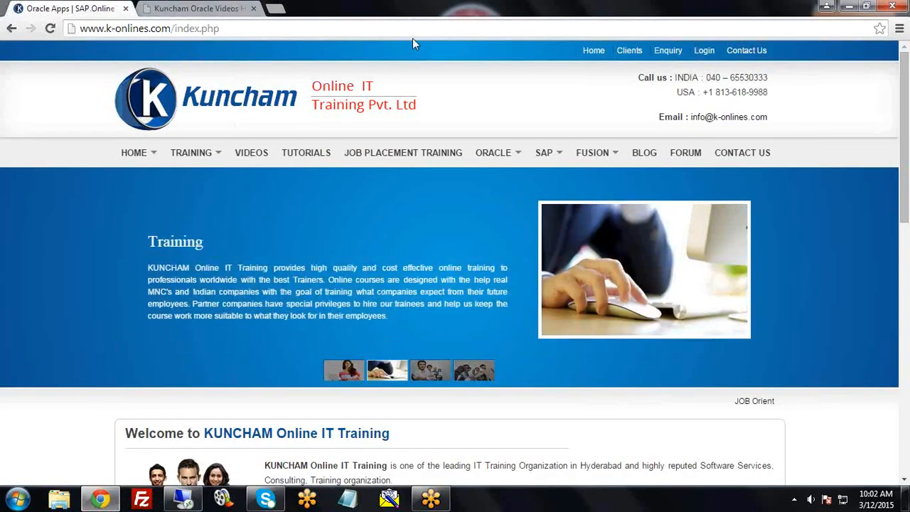